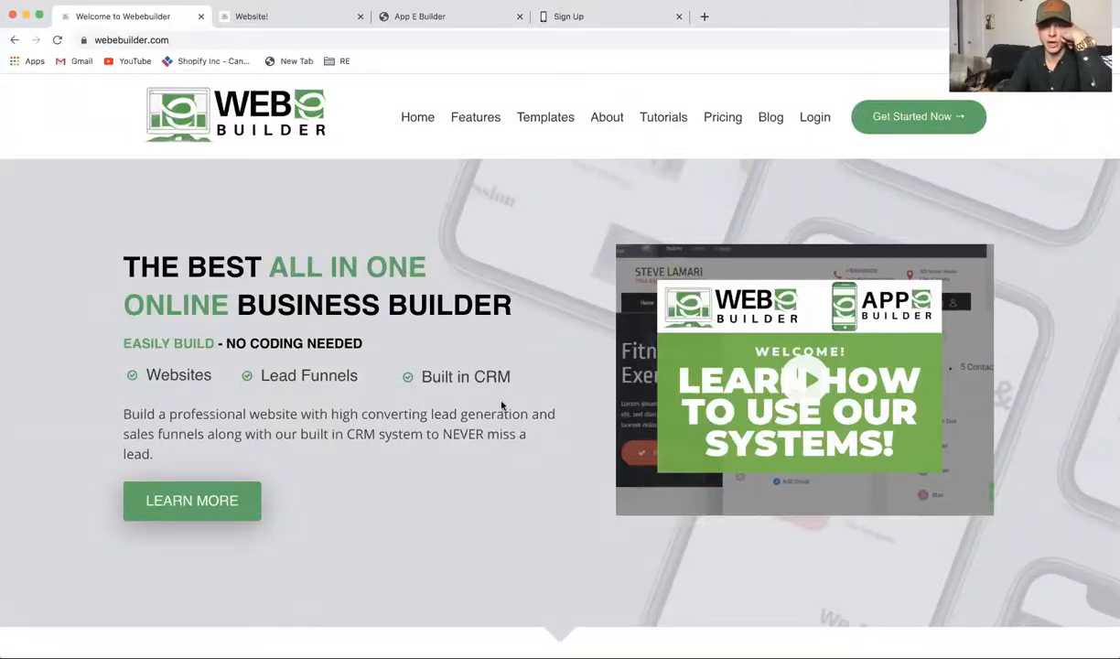
Step: Look over the Webebuilder home page, including the Lead/Sale Funnels, Custom Websites and Build BOTH offerings
scroll(502, 405, "down", 15)
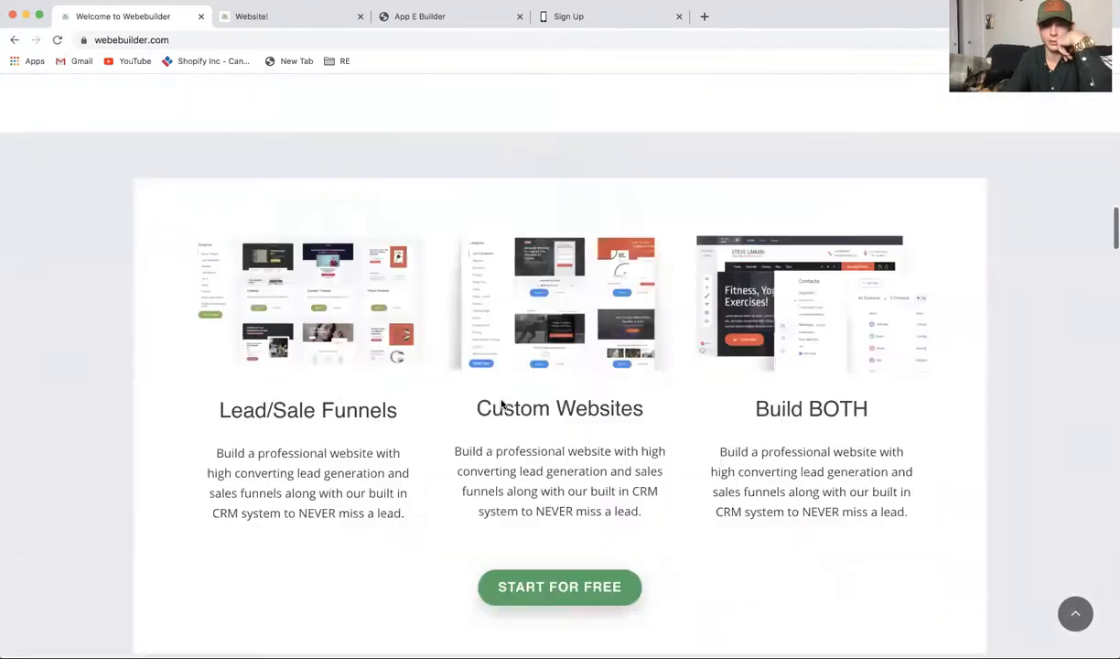
scroll(502, 405, "down", 3)
scroll(502, 405, "up", 2)
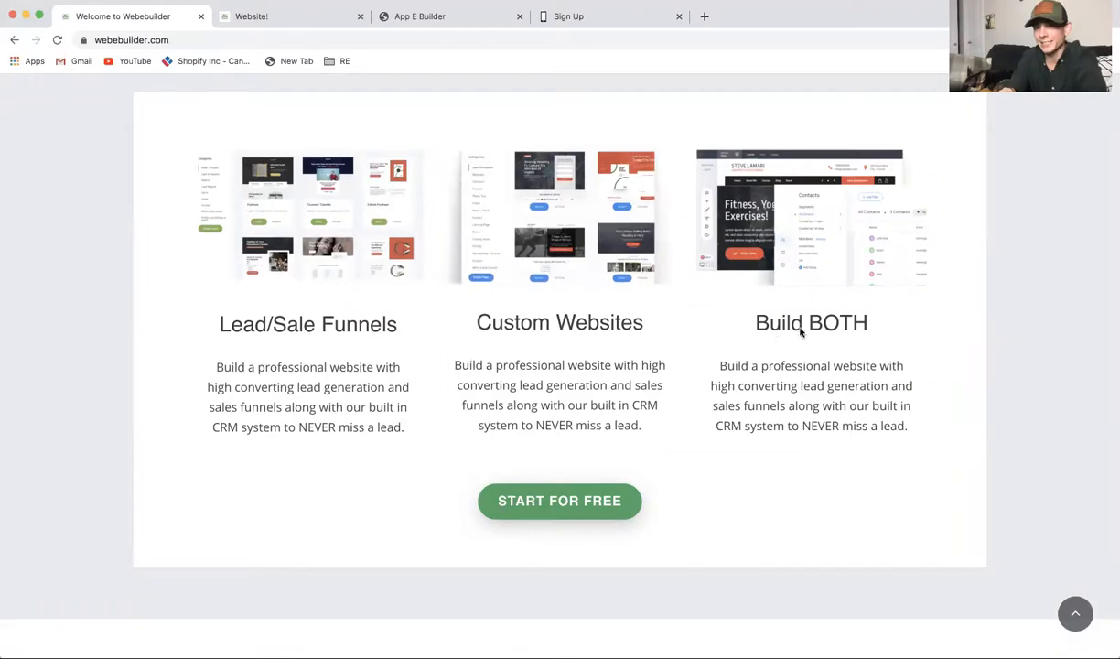
scroll(947, 297, "up", 15)
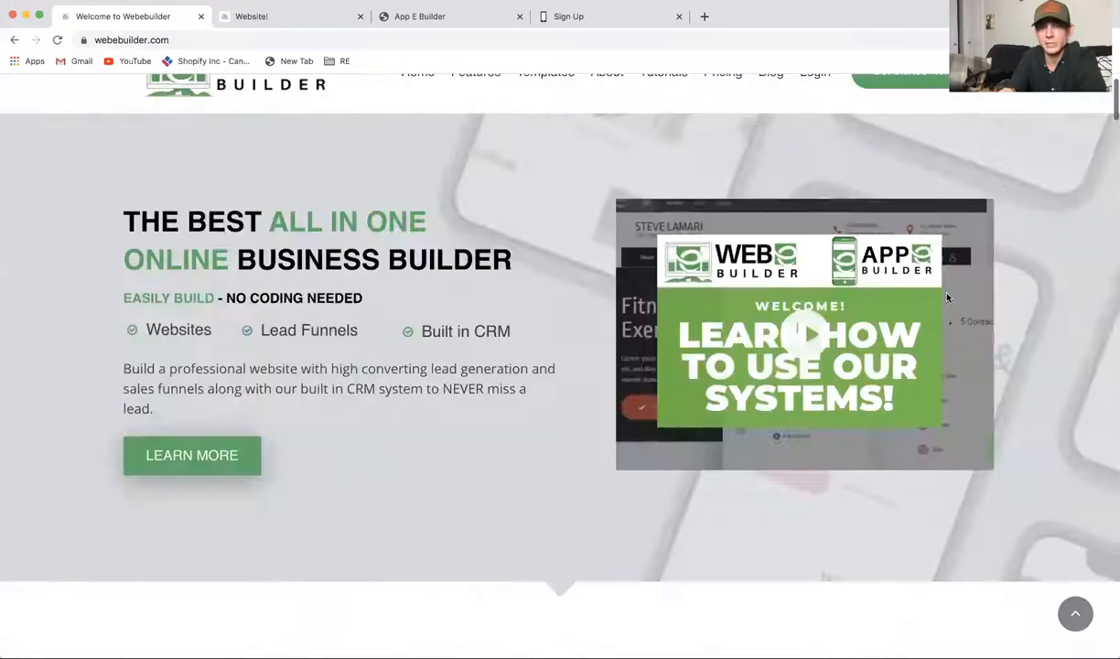
scroll(589, 196, "down", 1)
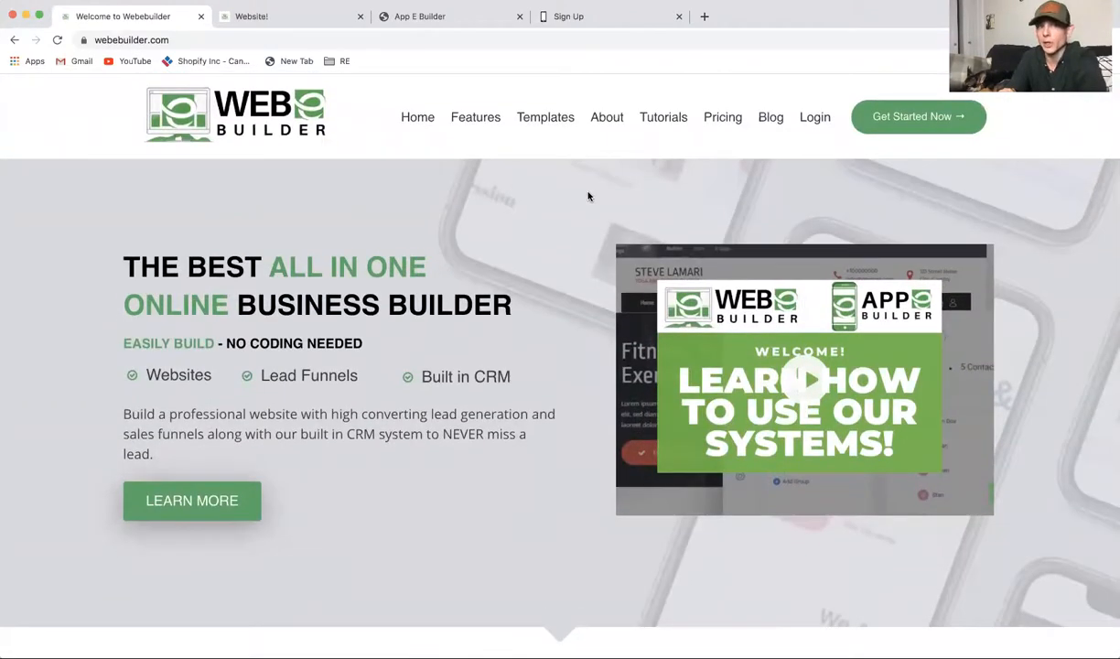
Step: Switch to the Richards Capital site in the website builder and examine its home page blocks, from the header to the investing sections
left_click(302, 16)
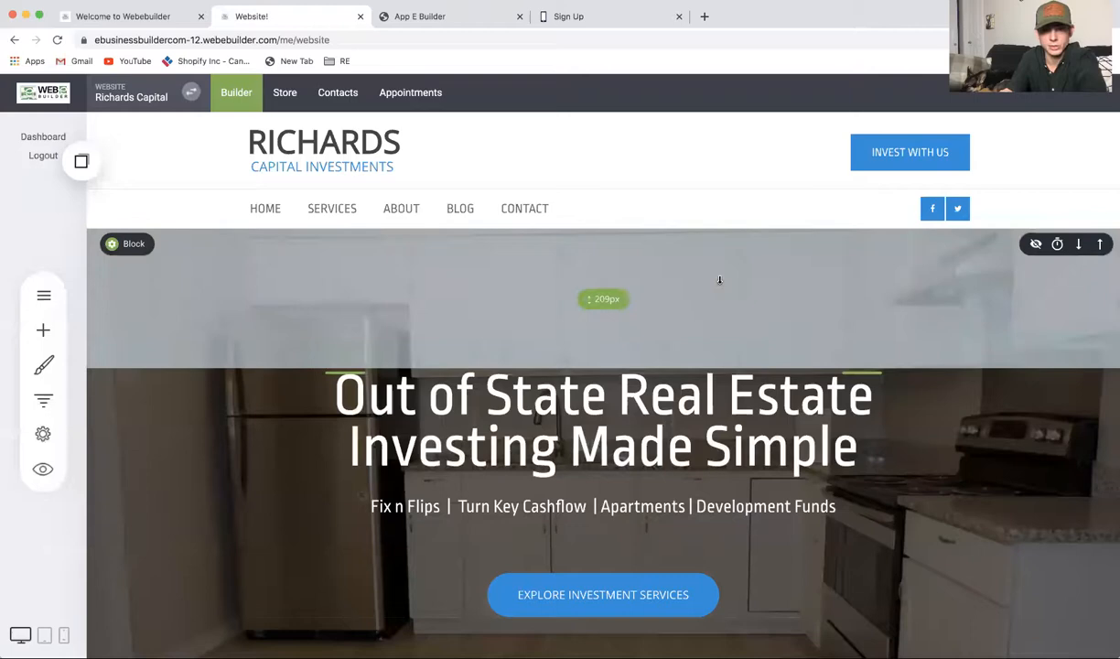
scroll(936, 495, "down", 10)
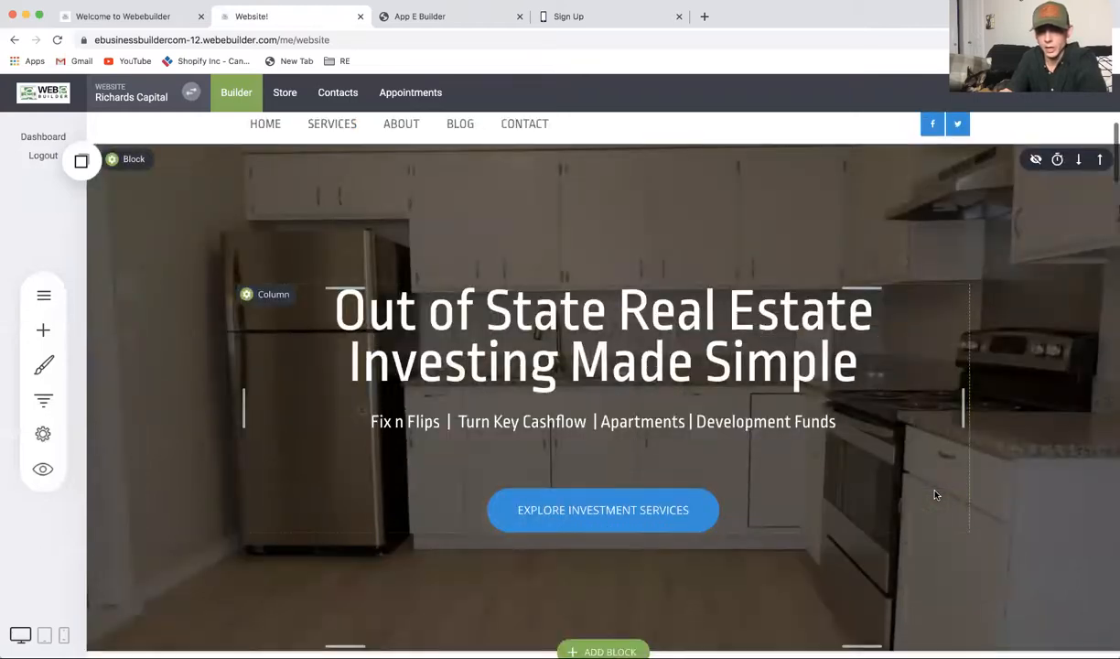
scroll(934, 493, "up", 10)
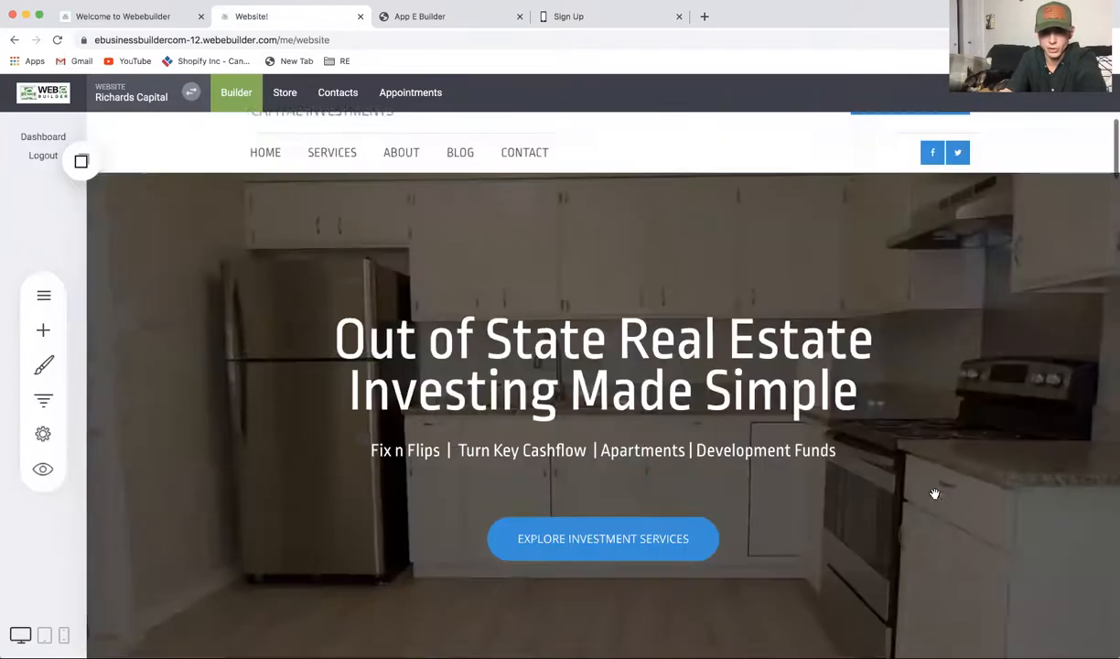
scroll(935, 493, "down", 4)
scroll(934, 494, "down", 5)
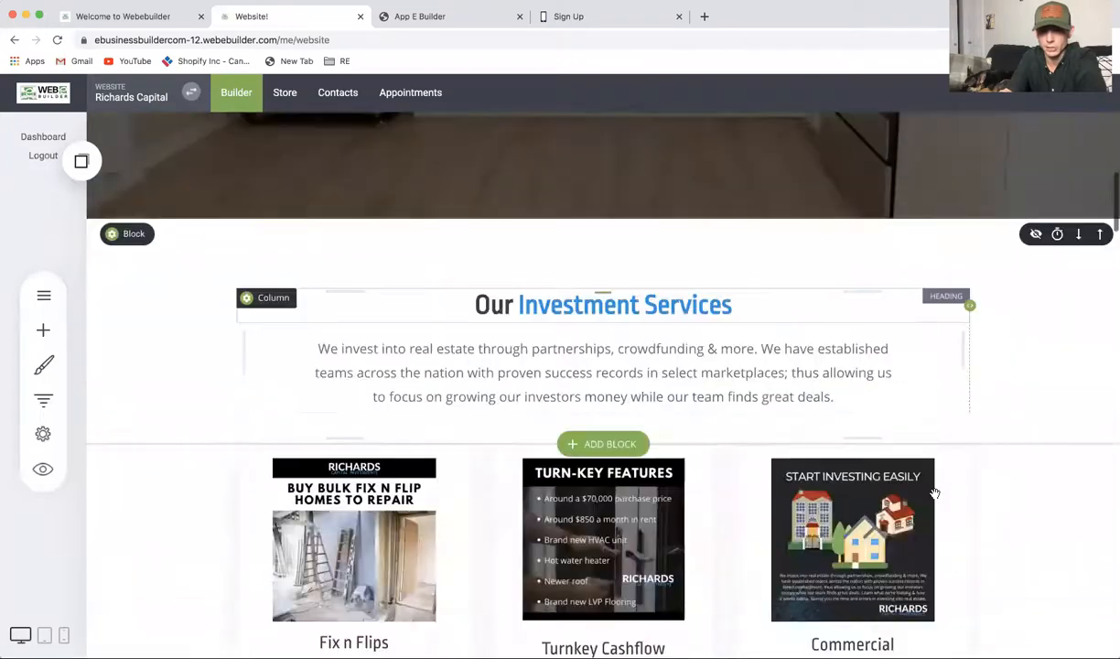
scroll(934, 494, "up", 10)
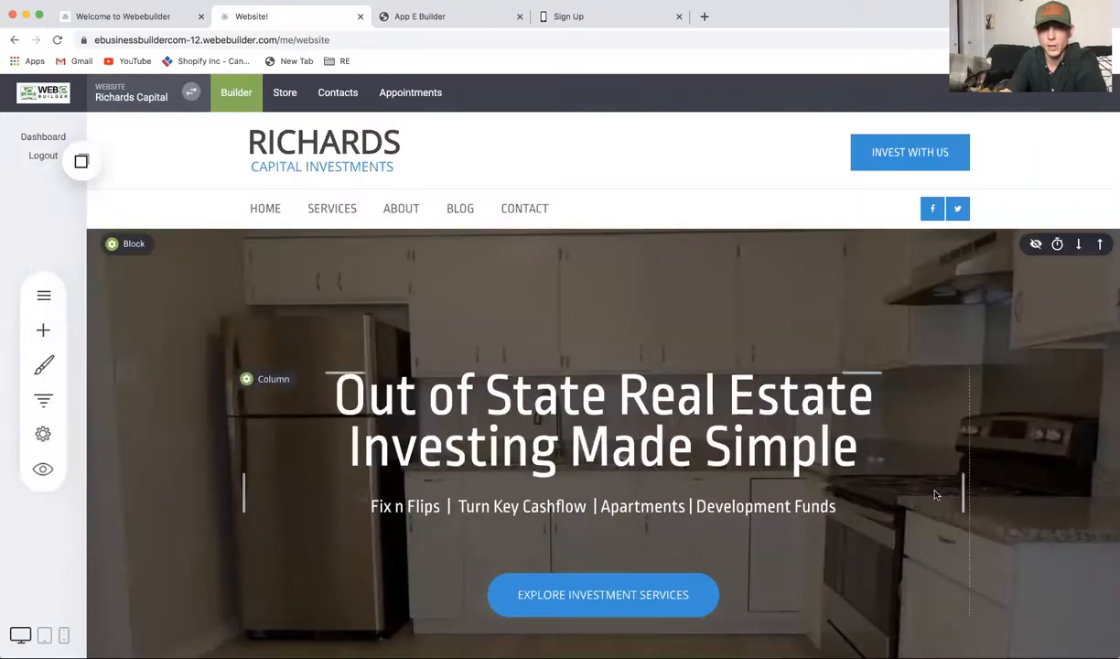
scroll(935, 494, "down", 15)
scroll(935, 494, "down", 1)
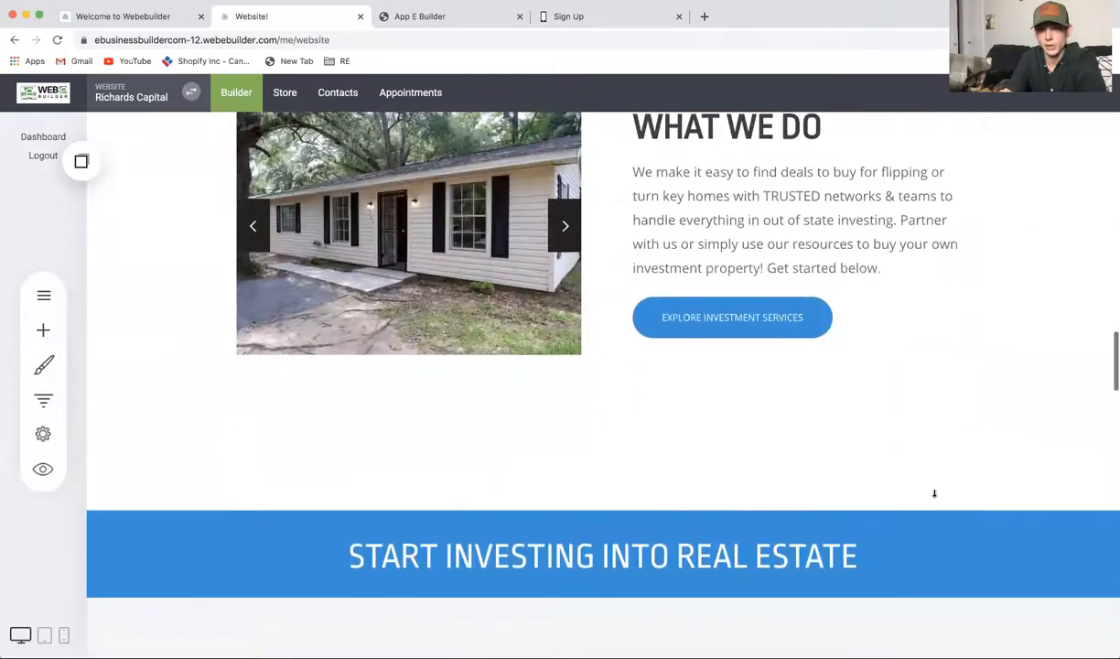
scroll(935, 493, "up", 15)
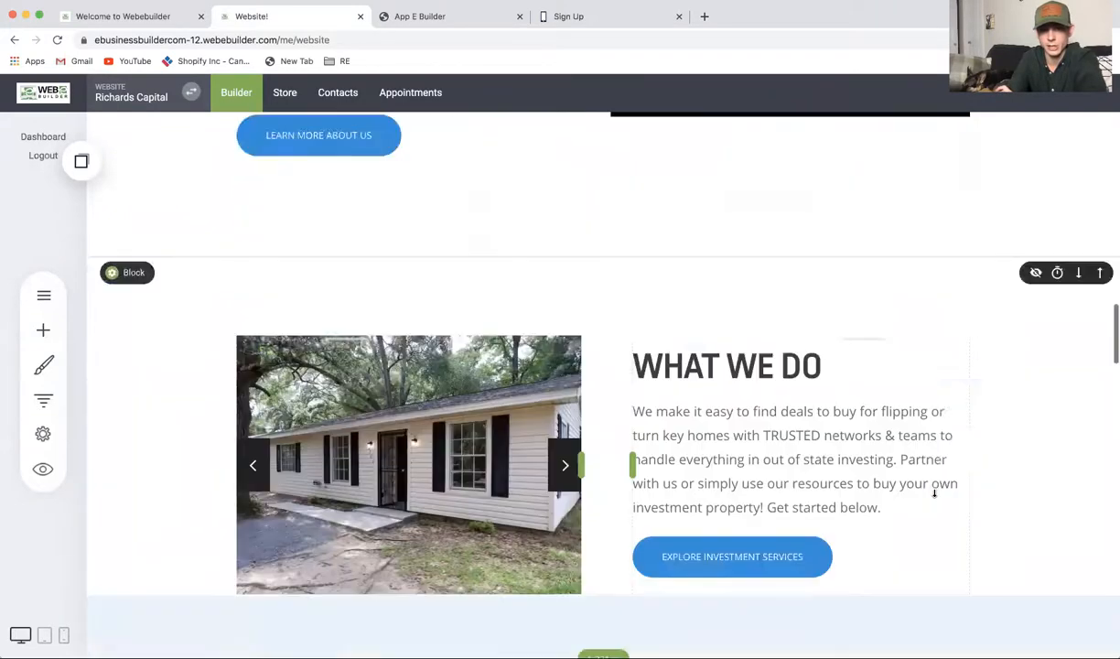
scroll(935, 492, "up", 4)
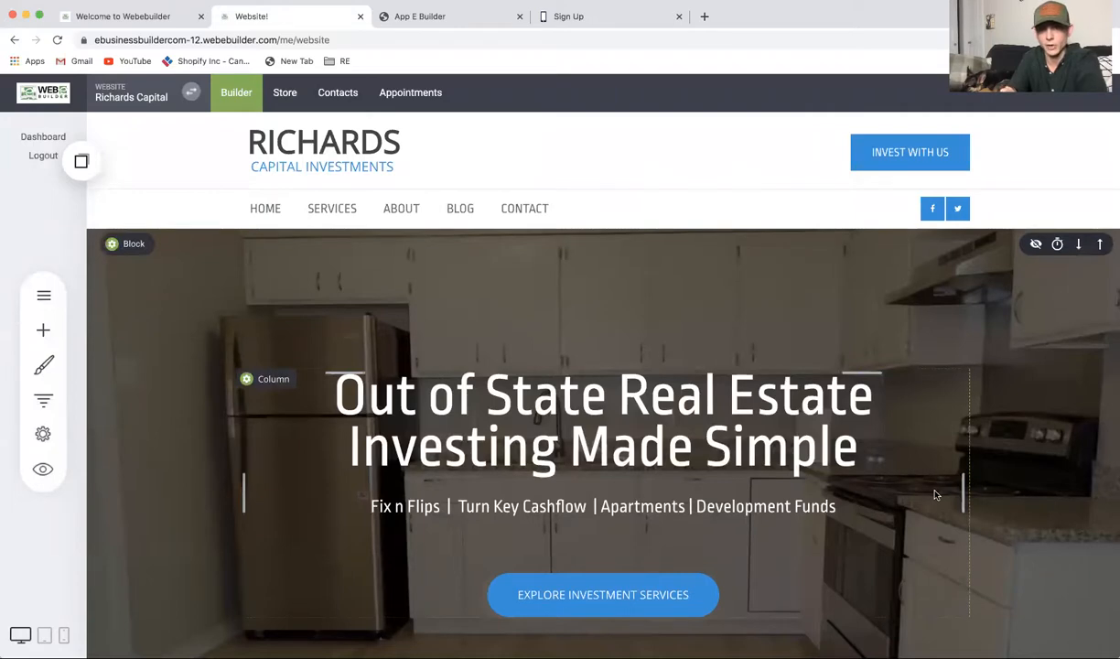
scroll(934, 494, "down", 12)
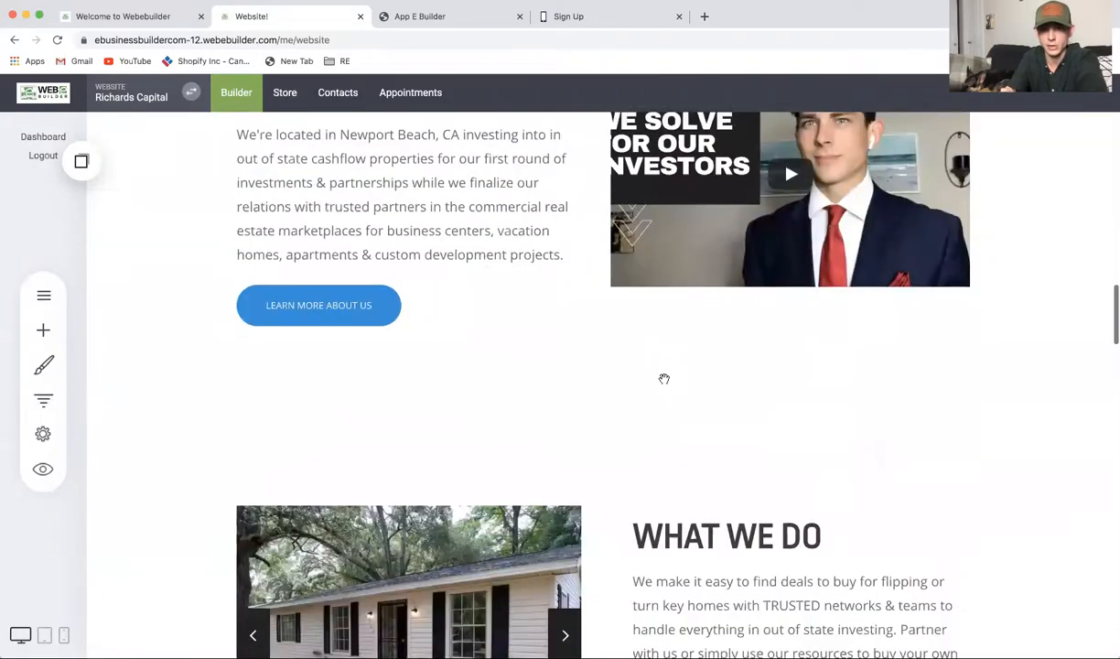
scroll(664, 379, "up", 10)
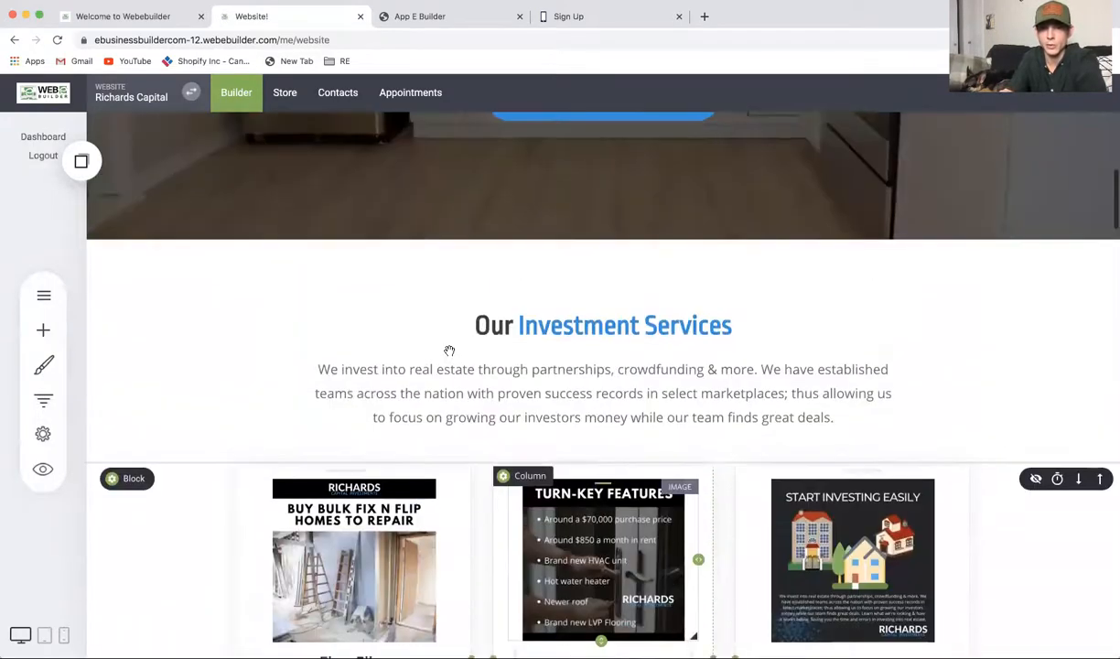
scroll(449, 351, "up", 8)
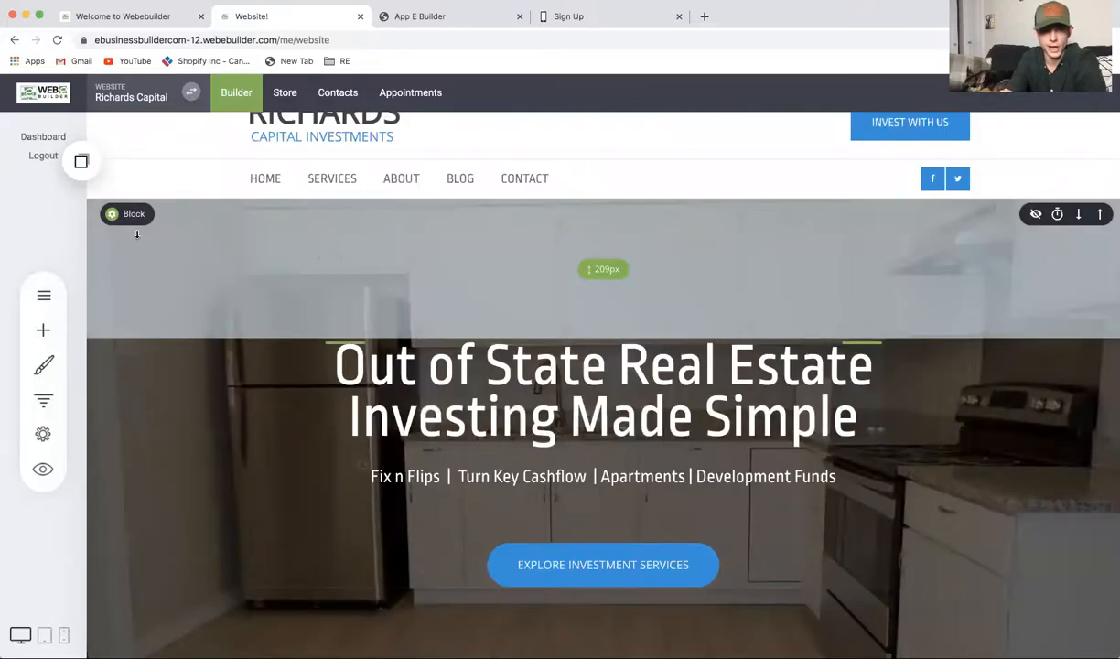
scroll(136, 234, "down", 10)
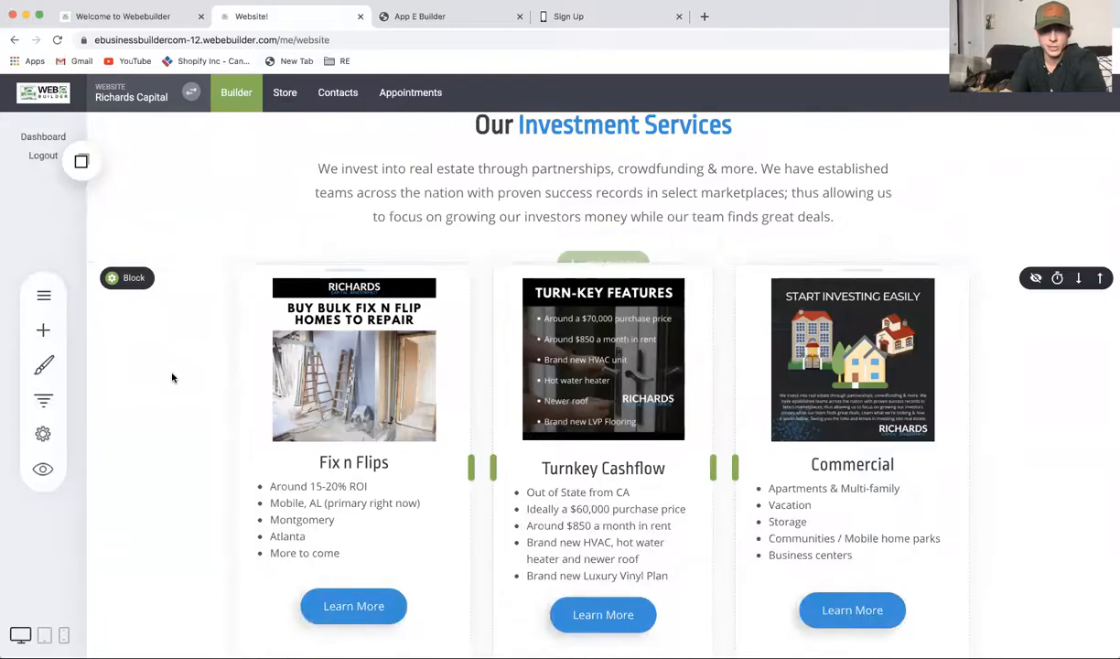
scroll(169, 421, "down", 9)
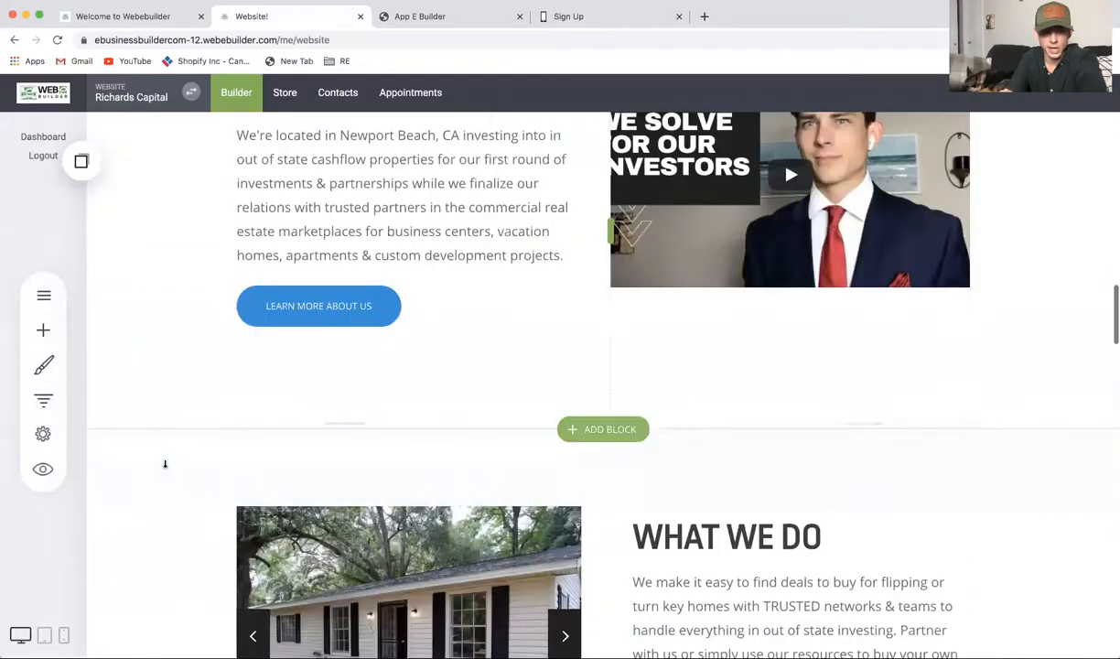
scroll(165, 466, "down", 6)
Step: Clear all copied items from Saved Blocks & Elements
scroll(187, 233, "up", 12)
scroll(187, 233, "up", 15)
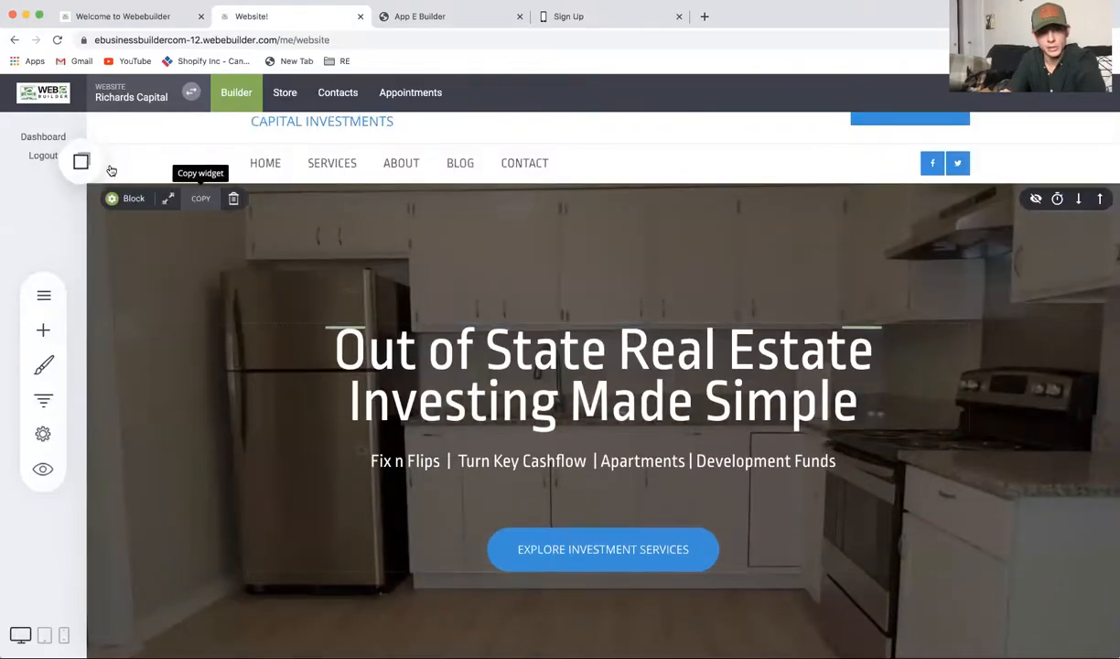
left_click(80, 161)
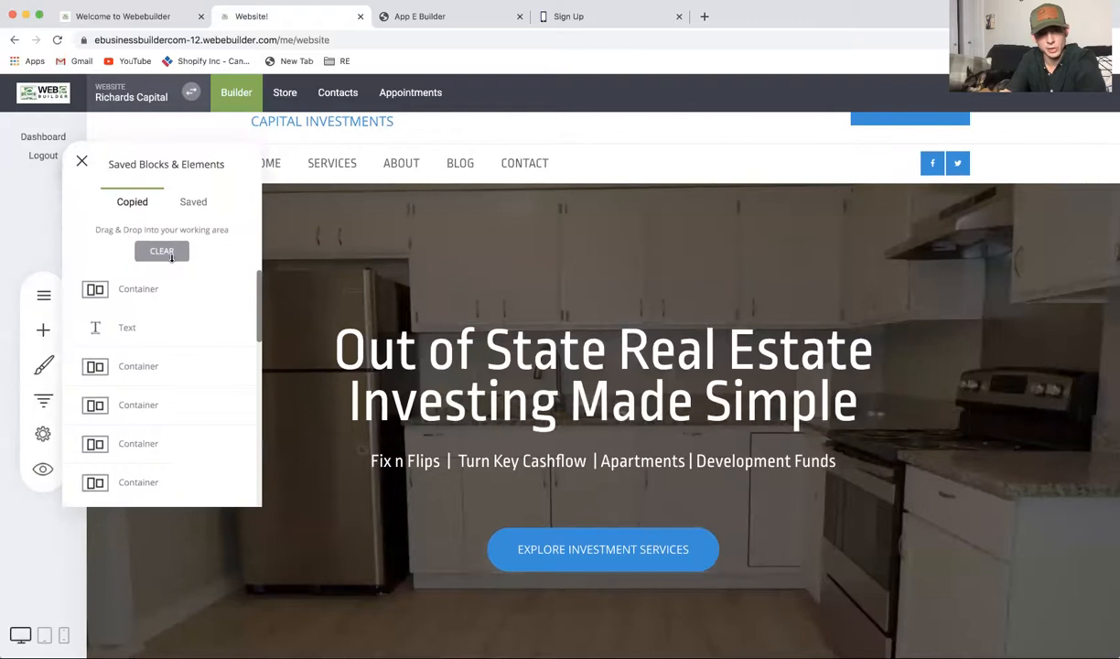
left_click(162, 252)
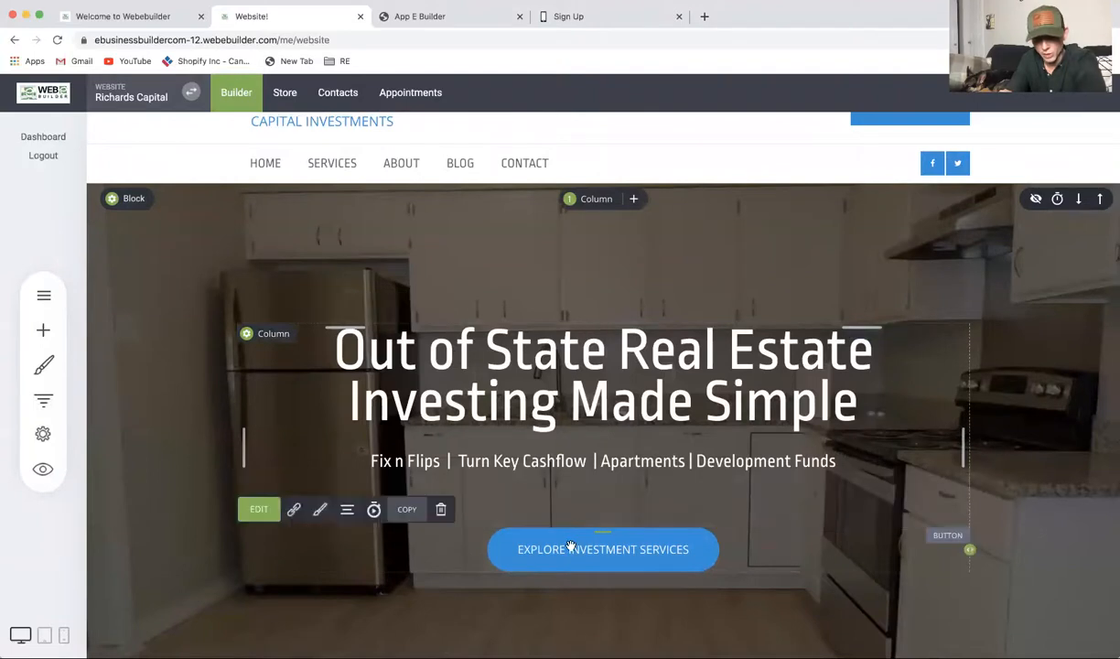
Step: Copy a home page block and try placing the copied container from Saved Blocks & Elements
scroll(531, 547, "down", 5)
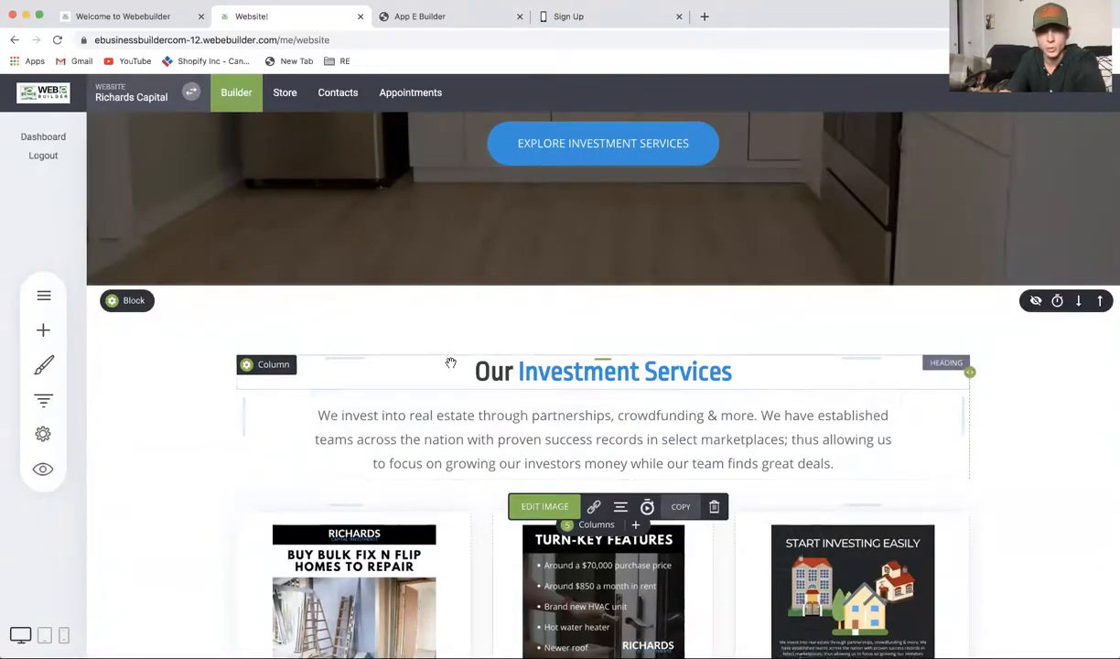
scroll(130, 275, "up", 5)
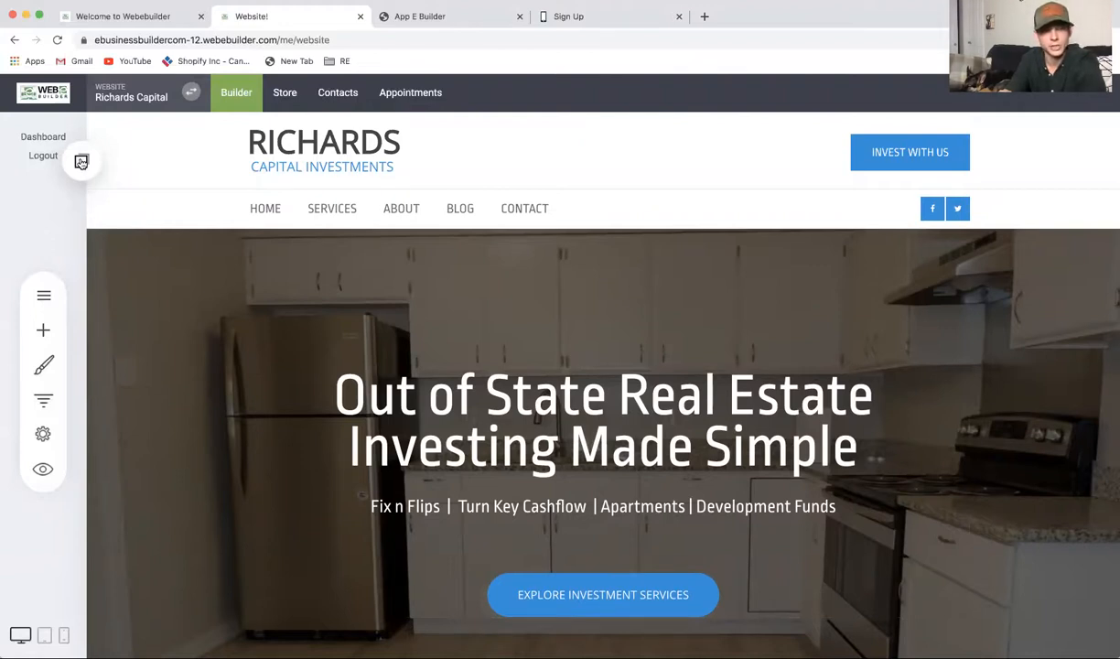
left_click(81, 162)
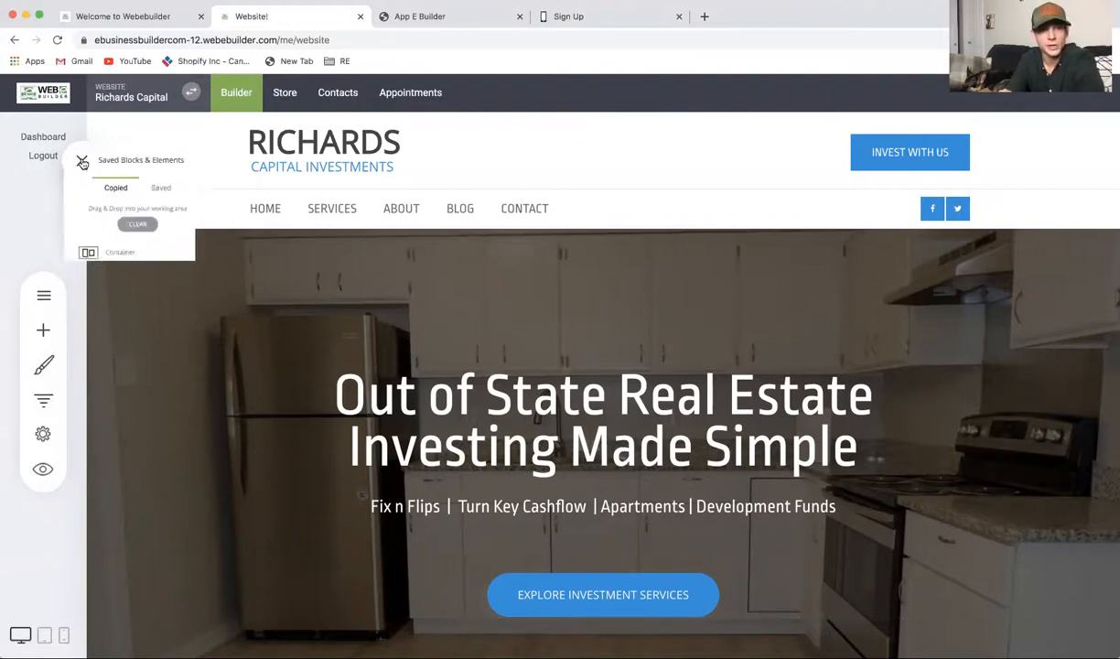
left_click_drag(135, 294, 7, 221)
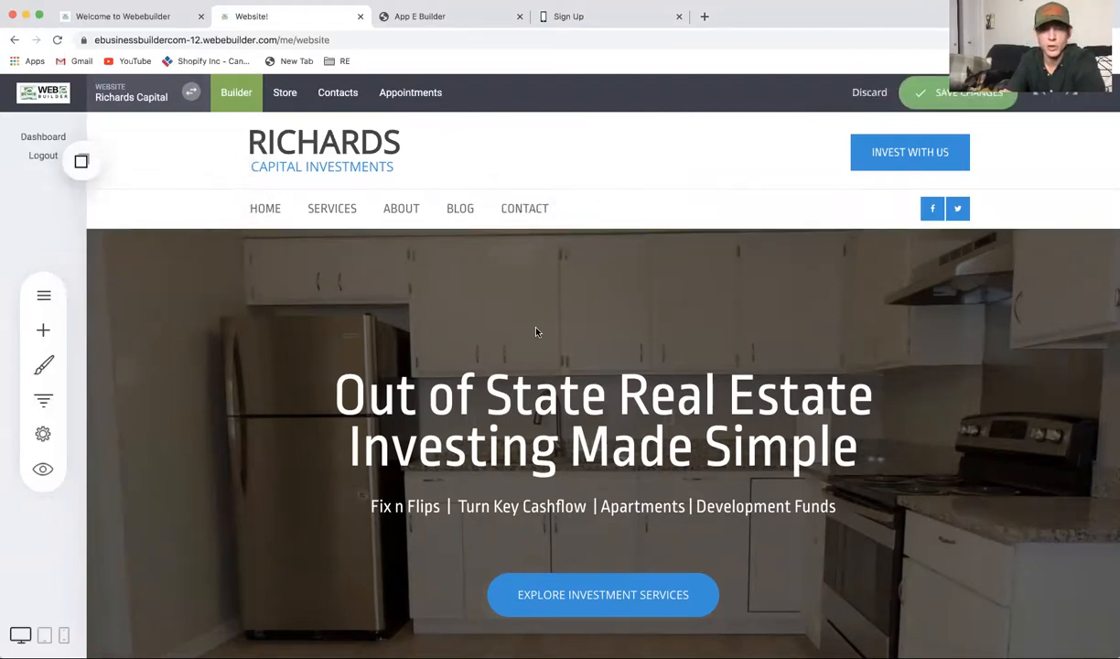
Step: Copy the Our Investment Services block and the Richards Capital Investments video block
scroll(485, 473, "down", 1)
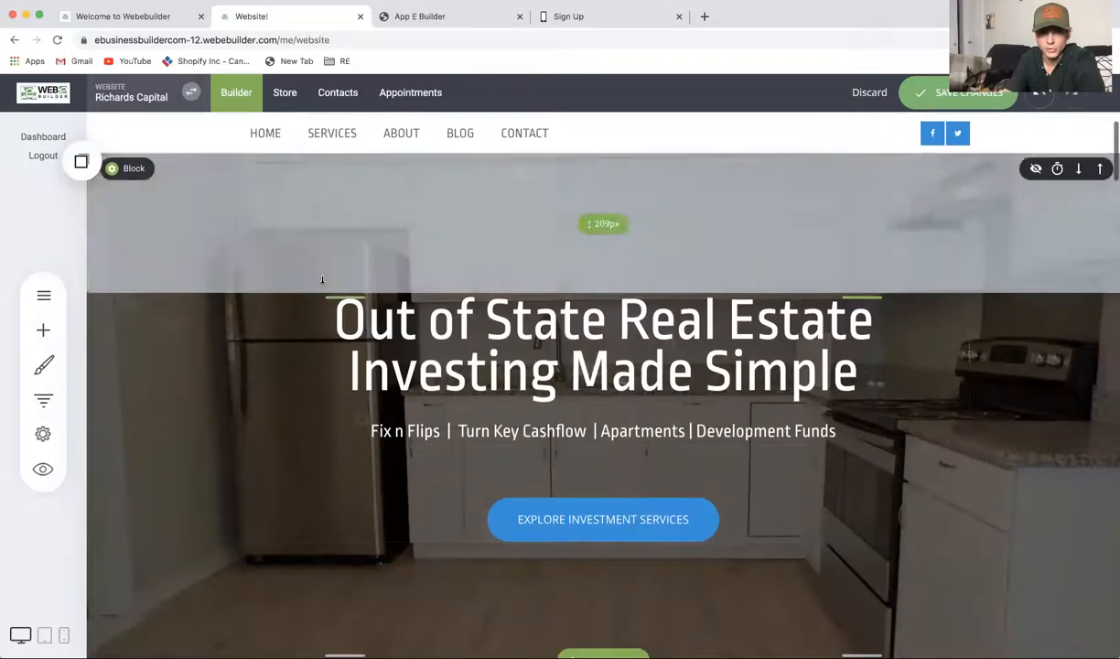
scroll(320, 283, "down", 5)
mouse_move(112, 202)
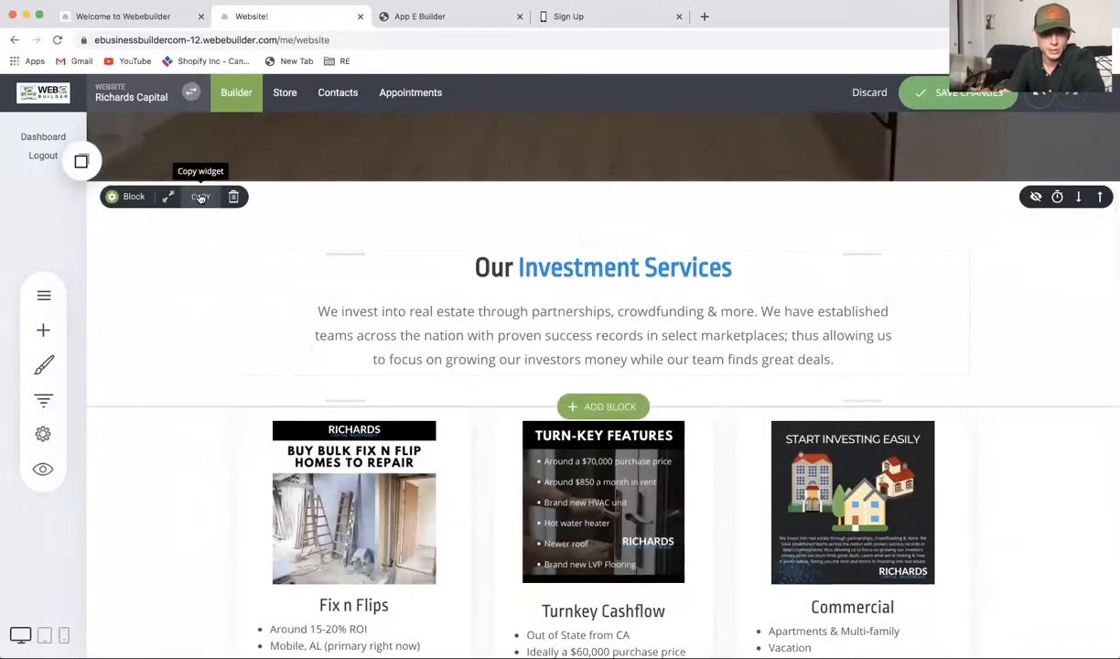
scroll(197, 394, "down", 1)
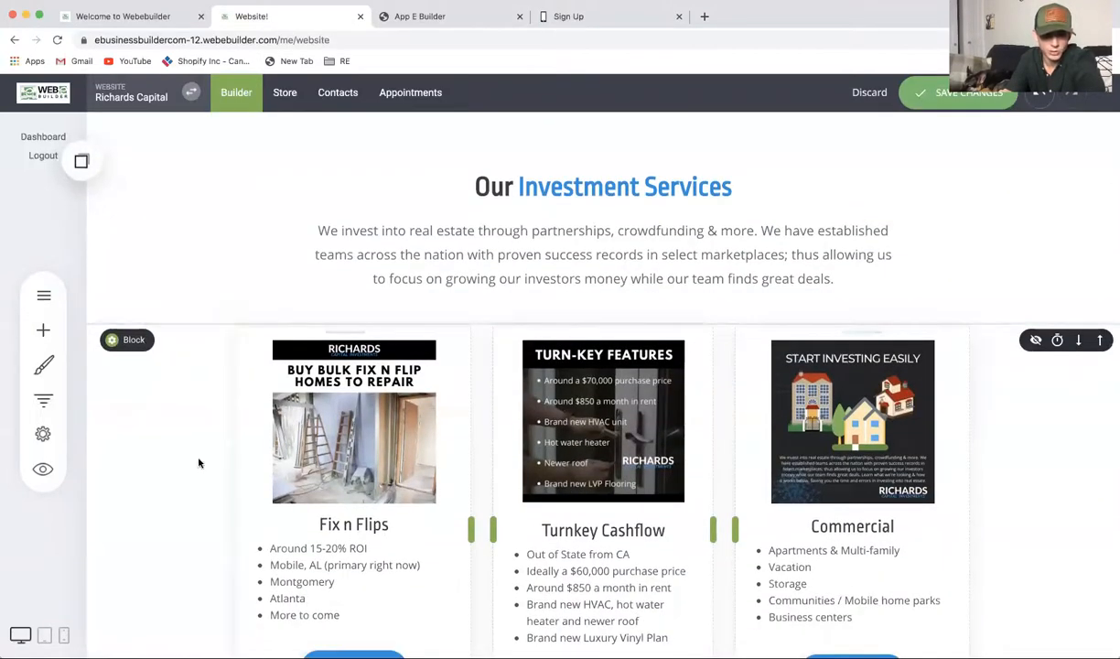
scroll(199, 463, "down", 6)
mouse_move(137, 274)
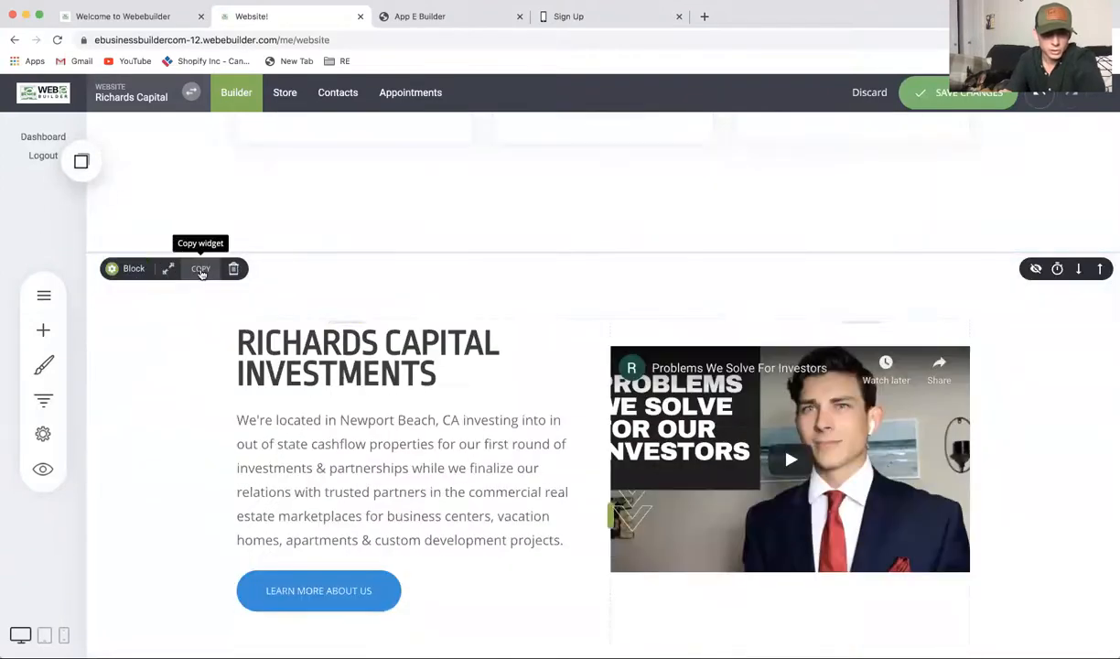
Step: Copy the What We Do, Start Investing Into Real Estate, Learn How To Use Our Real Estate Investing Systems and free guide blocks
scroll(182, 451, "down", 4)
mouse_move(183, 382)
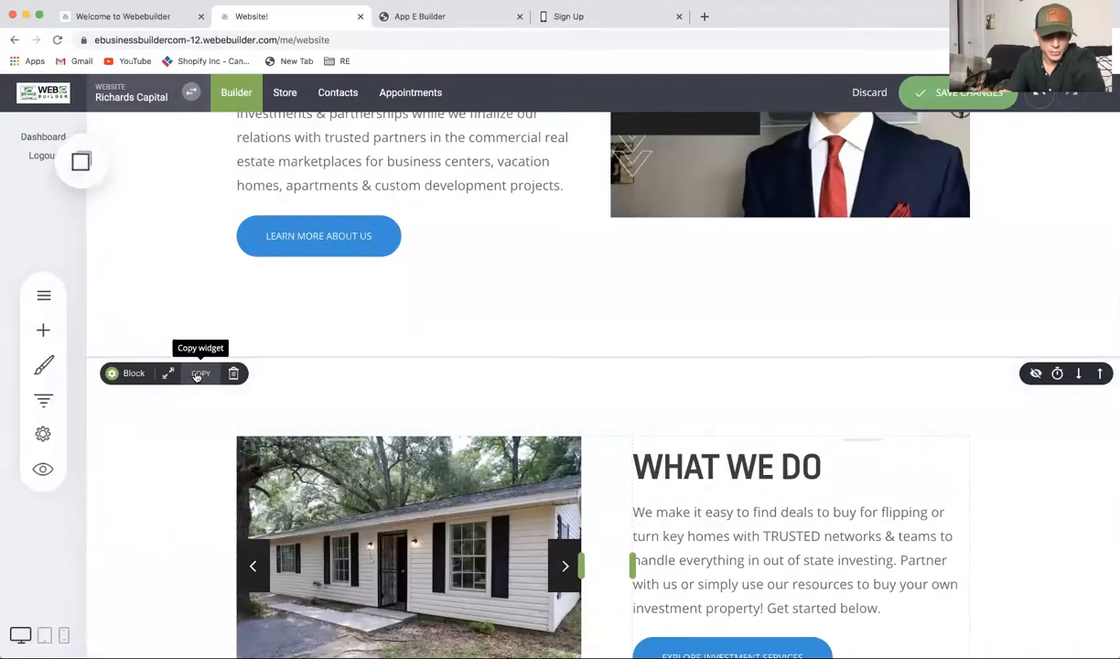
scroll(197, 375, "down", 6)
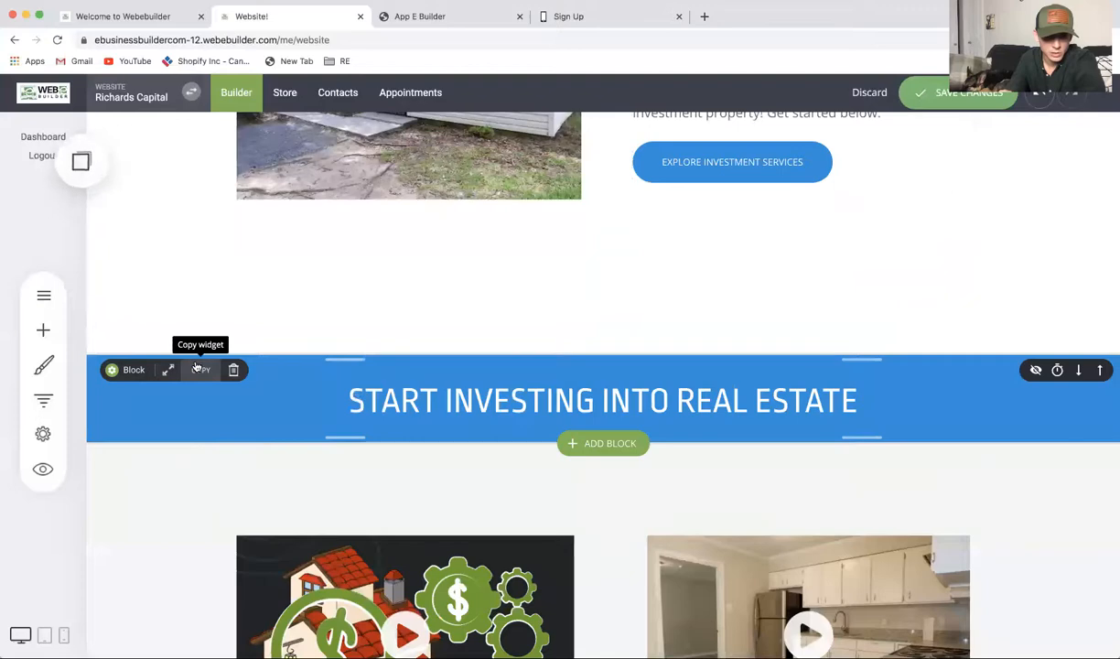
scroll(195, 366, "down", 5)
scroll(195, 367, "down", 5)
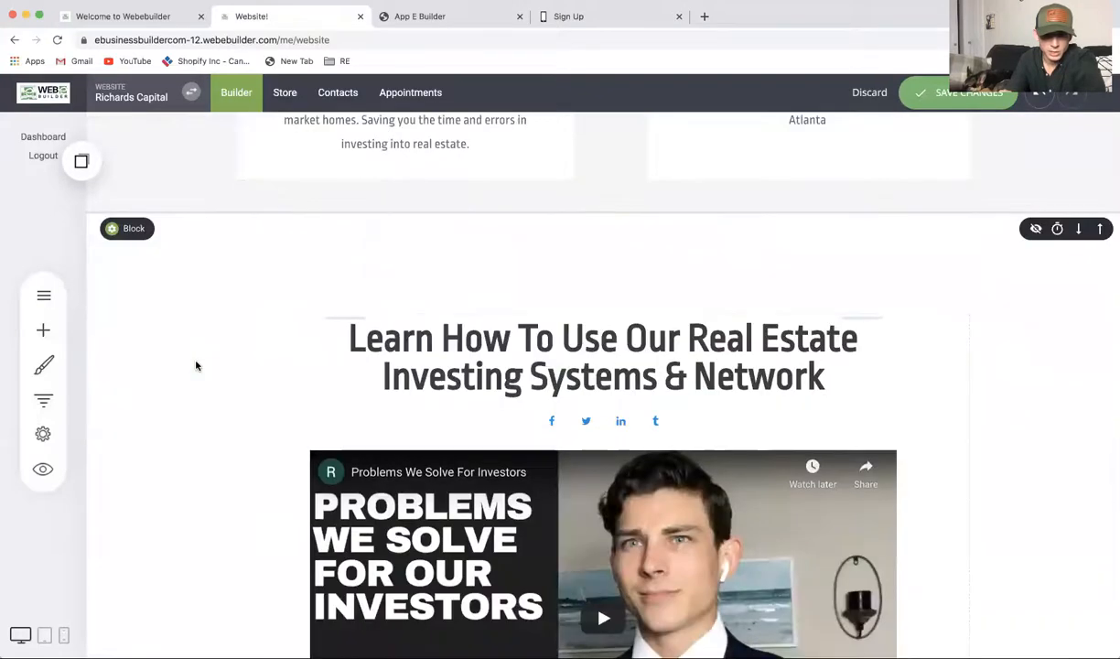
scroll(195, 366, "up", 1)
mouse_move(187, 268)
scroll(198, 375, "down", 11)
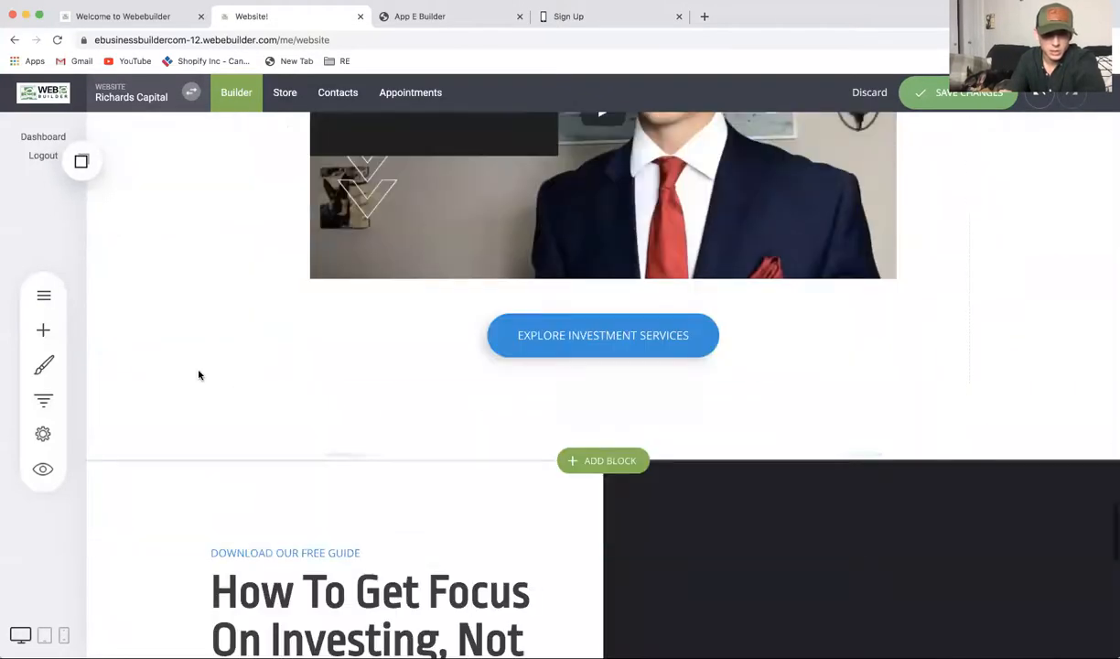
scroll(124, 280, "up", 1)
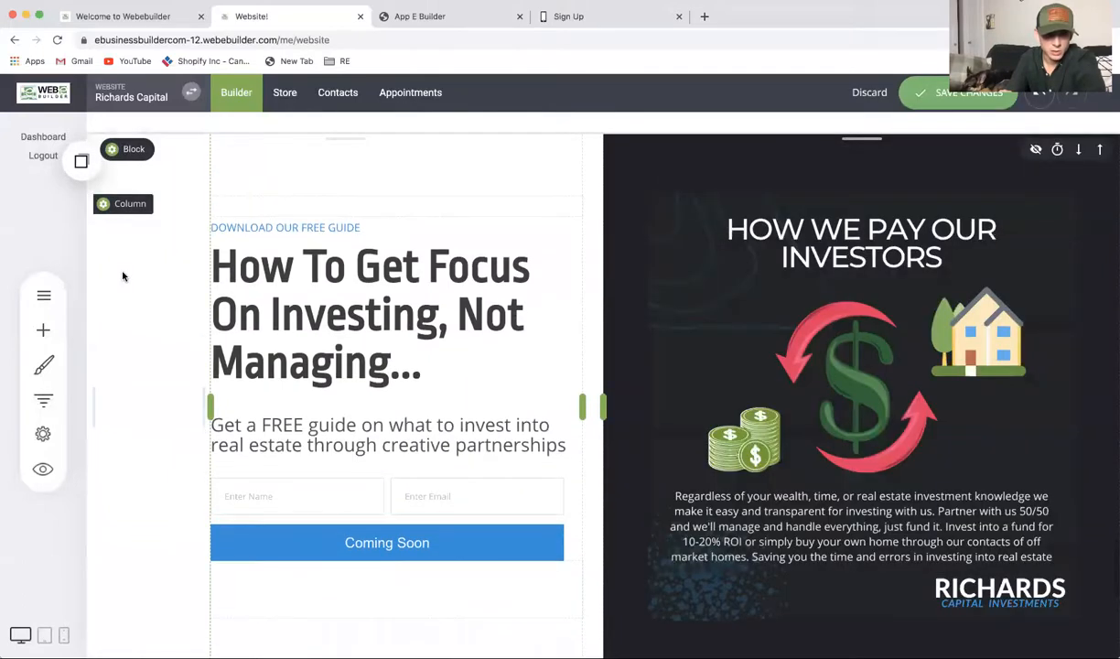
mouse_move(133, 152)
Step: Save the changes to the Richards Capital website
scroll(197, 156, "up", 10)
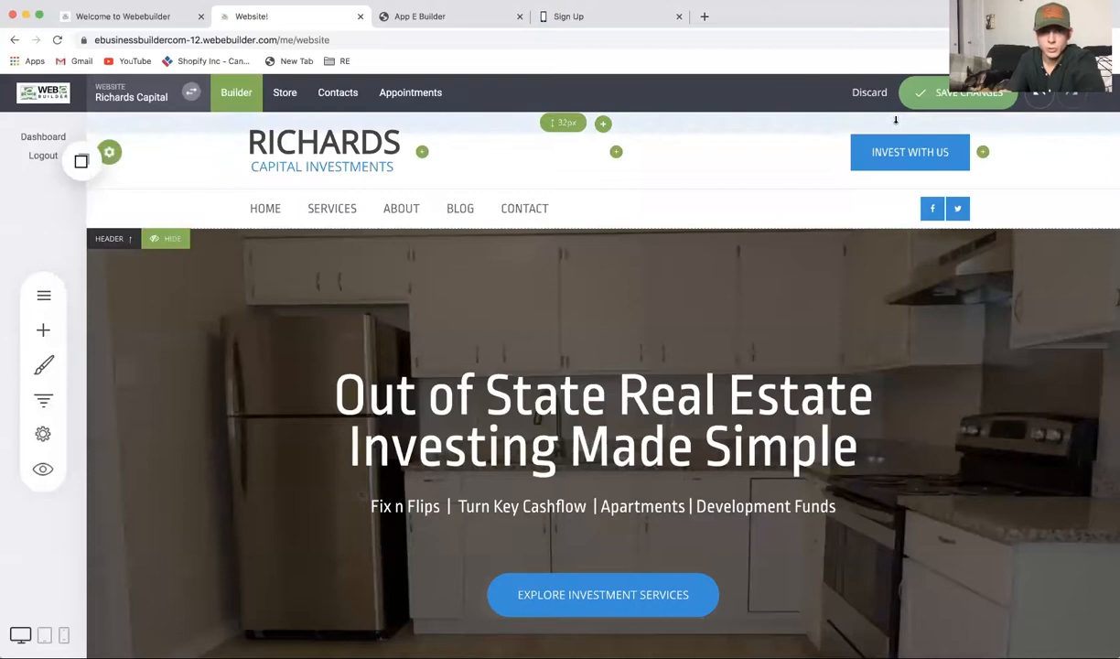
left_click(927, 90)
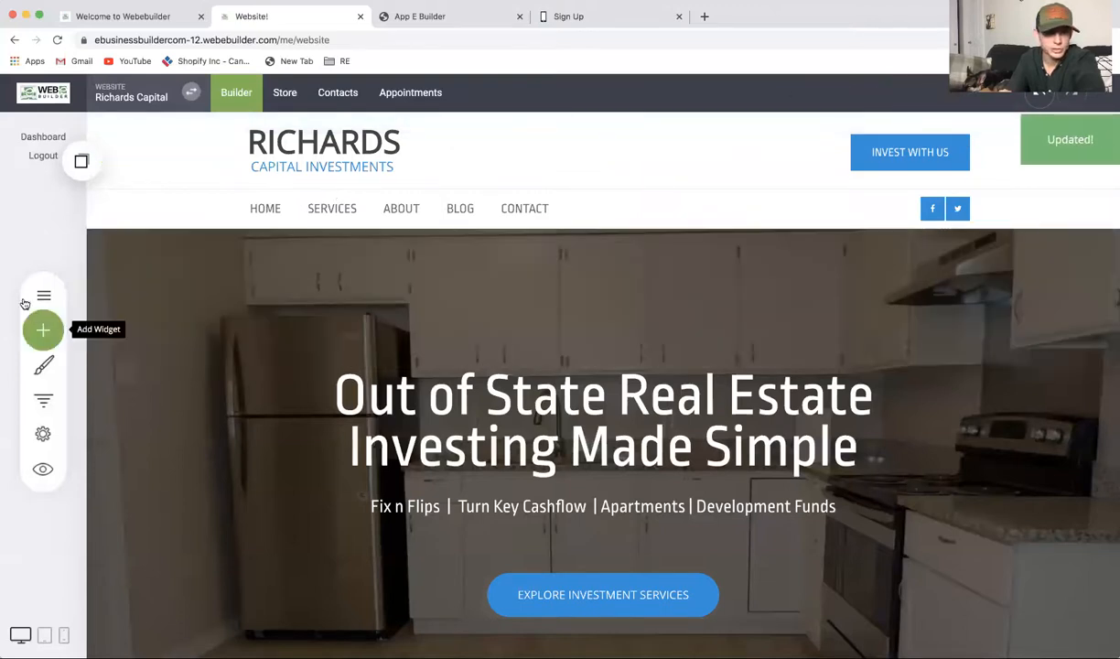
Step: Create an empty public page named Webinar with the URL webinar in the Pages group
left_click(37, 291)
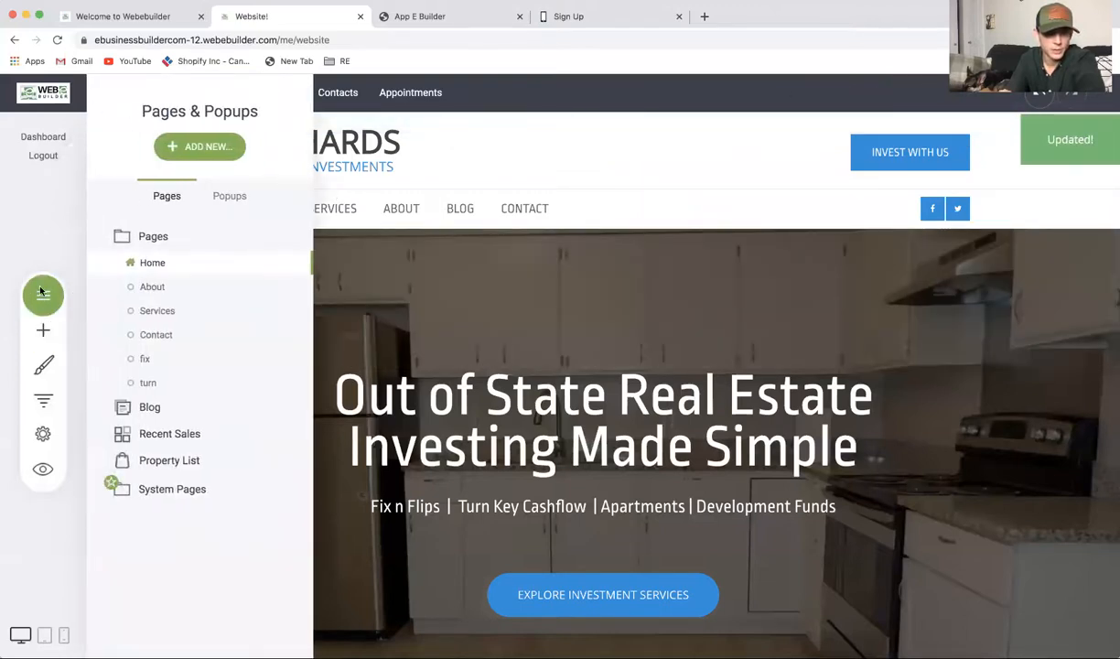
left_click(207, 148)
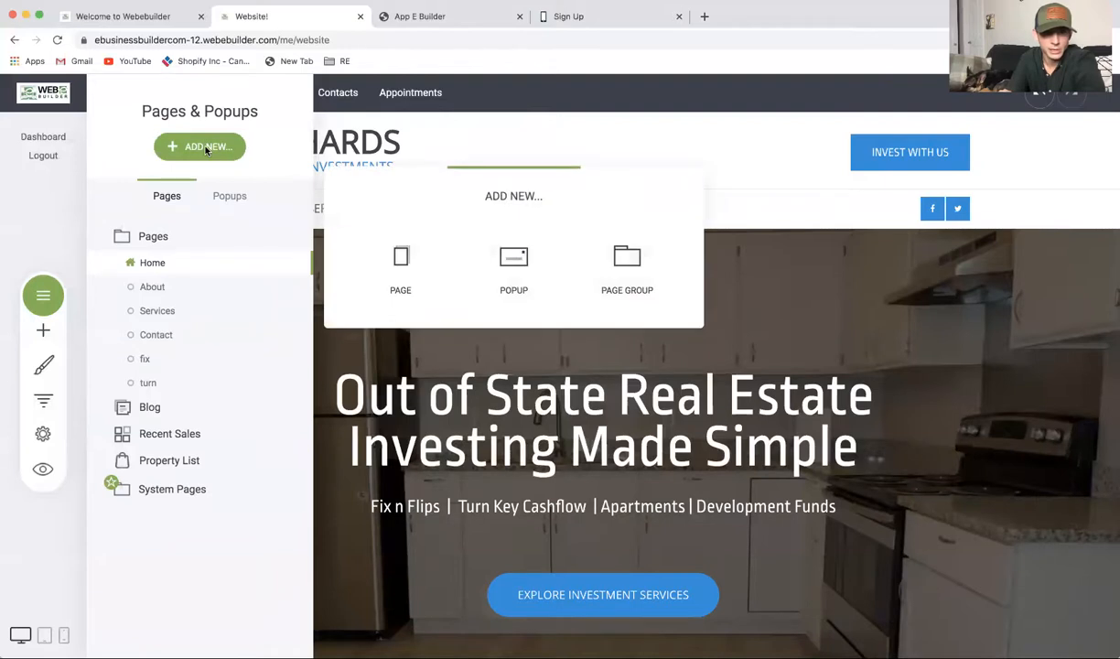
left_click(376, 258)
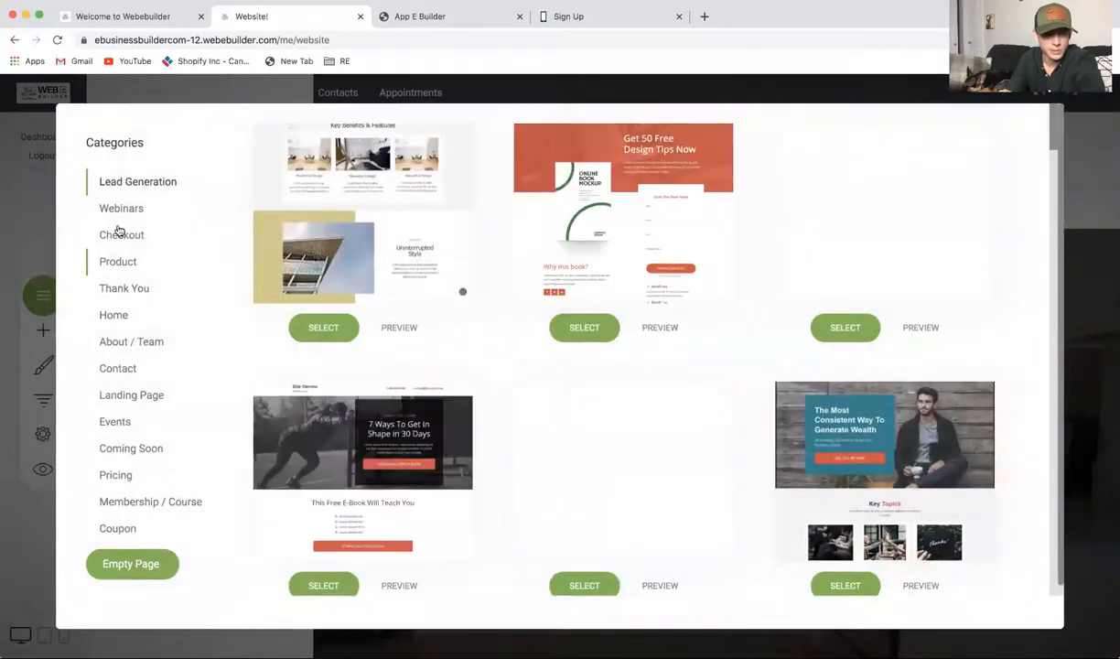
left_click(129, 210)
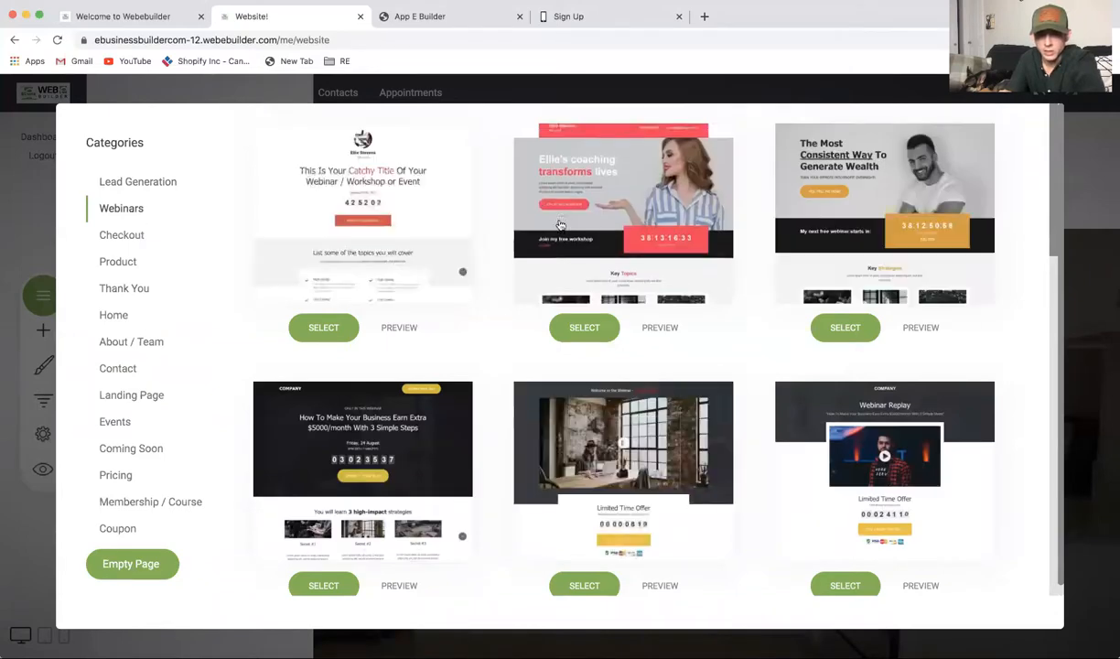
scroll(504, 340, "down", 10)
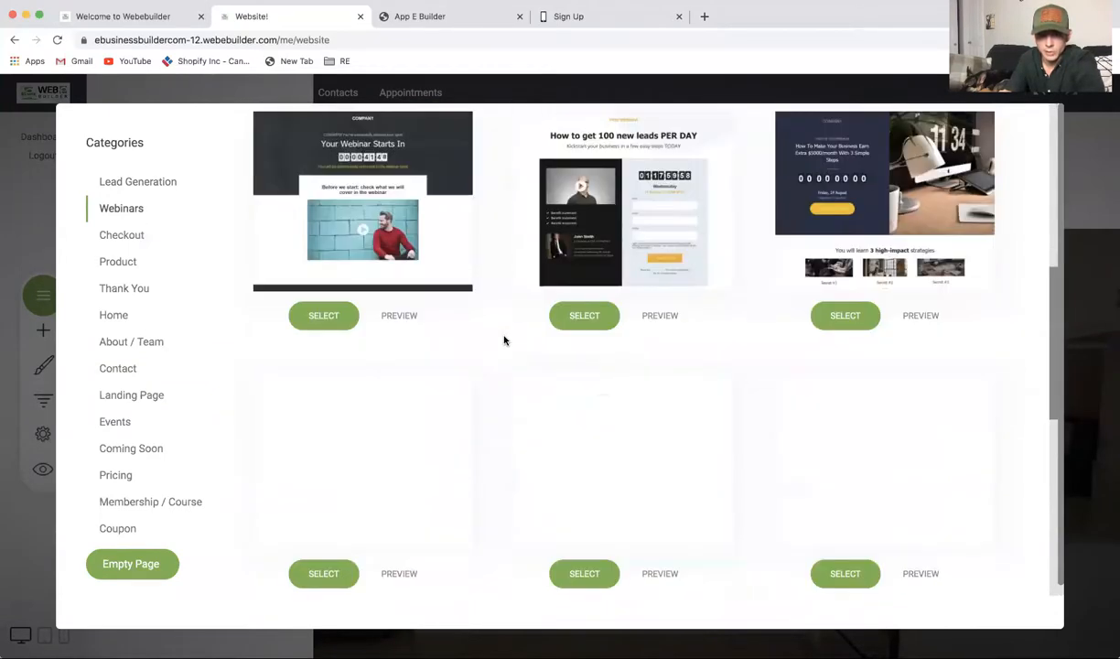
left_click(113, 566)
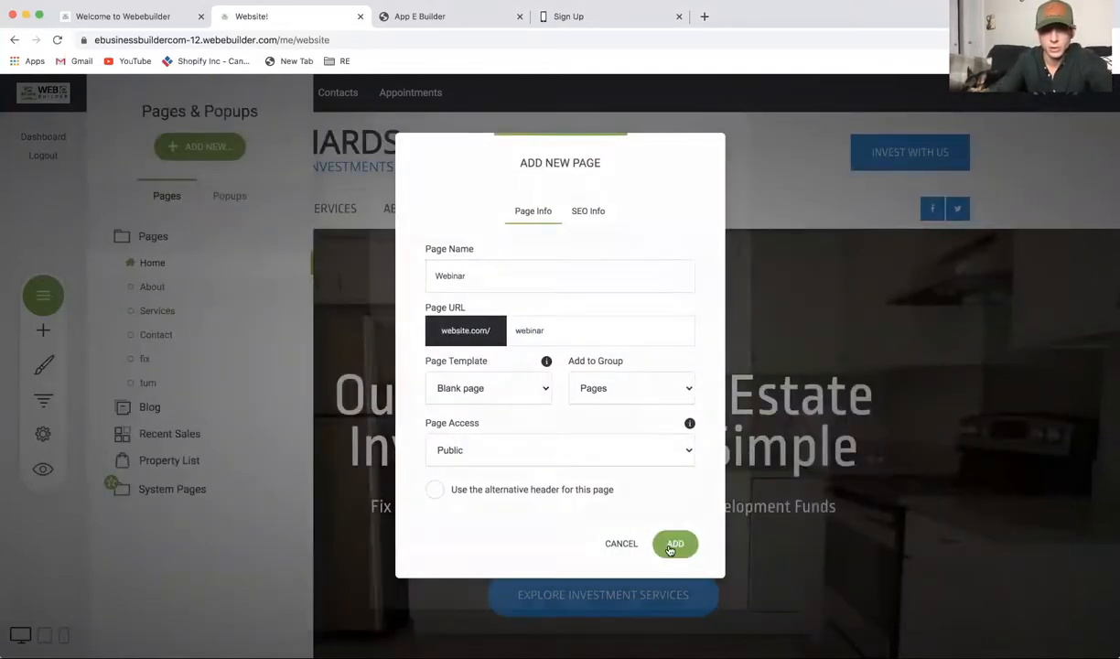
left_click(674, 545)
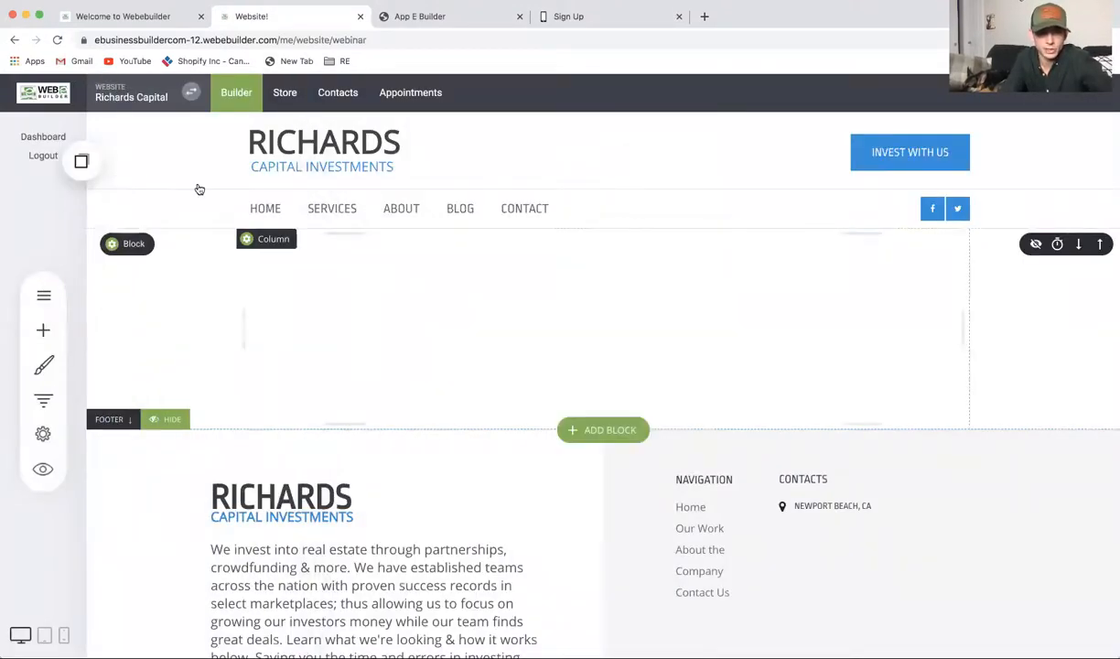
Step: Place the copied hero block on the Webinar page and the Our Investment Services block directly beneath it
left_click(81, 161)
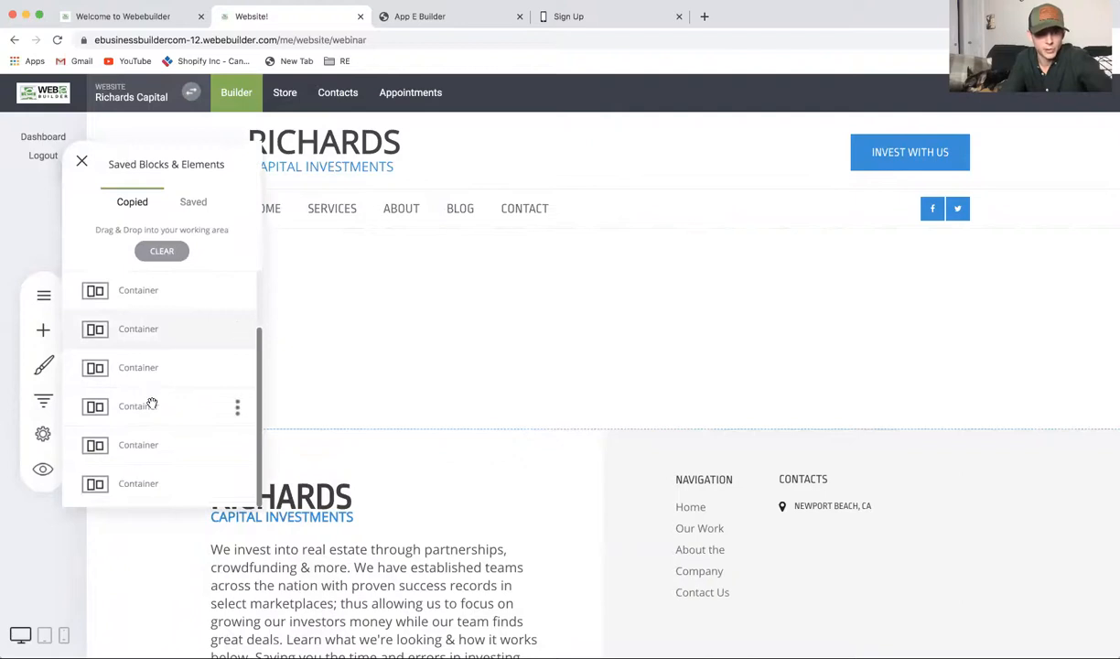
left_click_drag(153, 486, 455, 252)
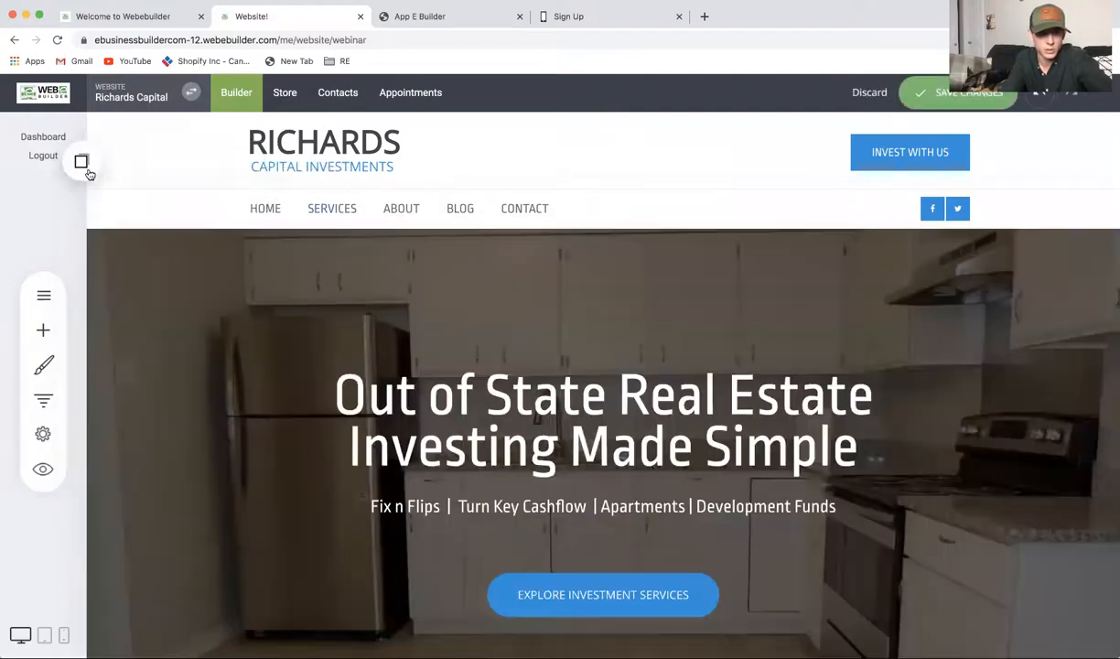
left_click(82, 161)
left_click_drag(146, 448, 489, 220)
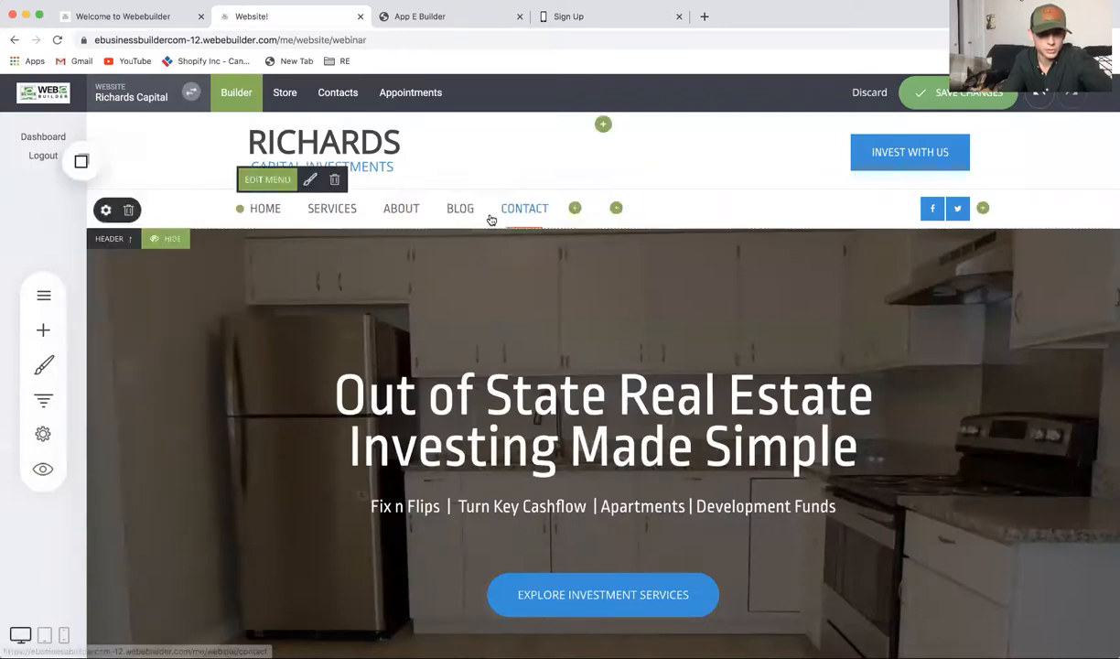
left_click(82, 161)
left_click_drag(128, 448, 451, 260)
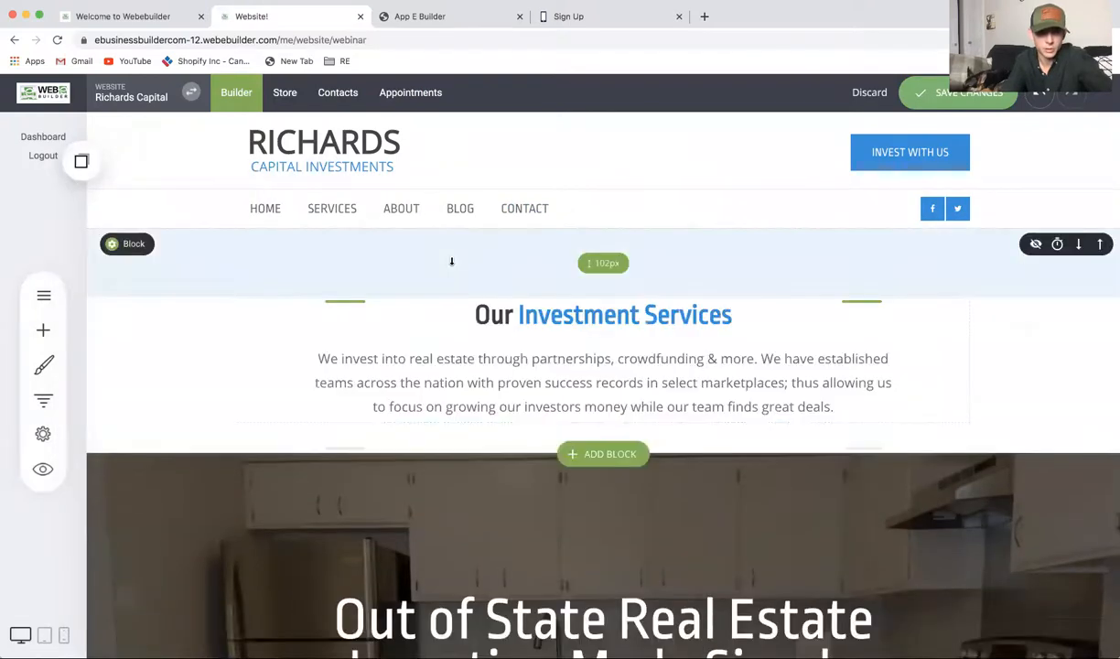
left_click(1079, 243)
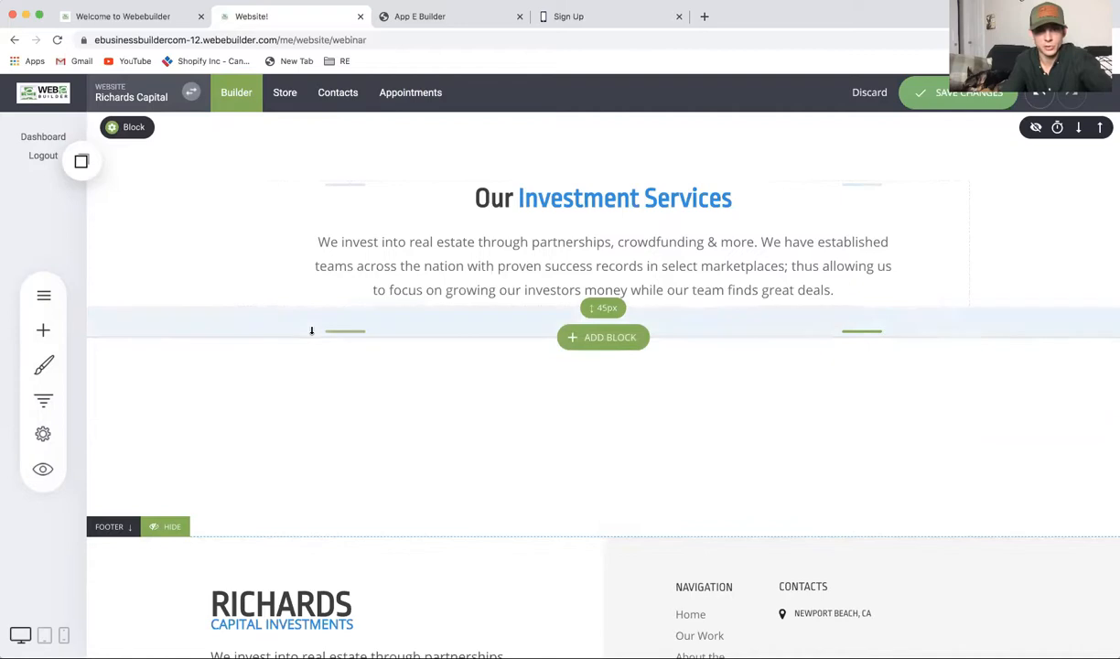
Step: Add the copied Fix n Flips, Turnkey Cashflow and Commercial cards block below Our Investment Services, followed by the Richards Capital Investments video block
scroll(311, 329, "up", 2)
left_click(82, 162)
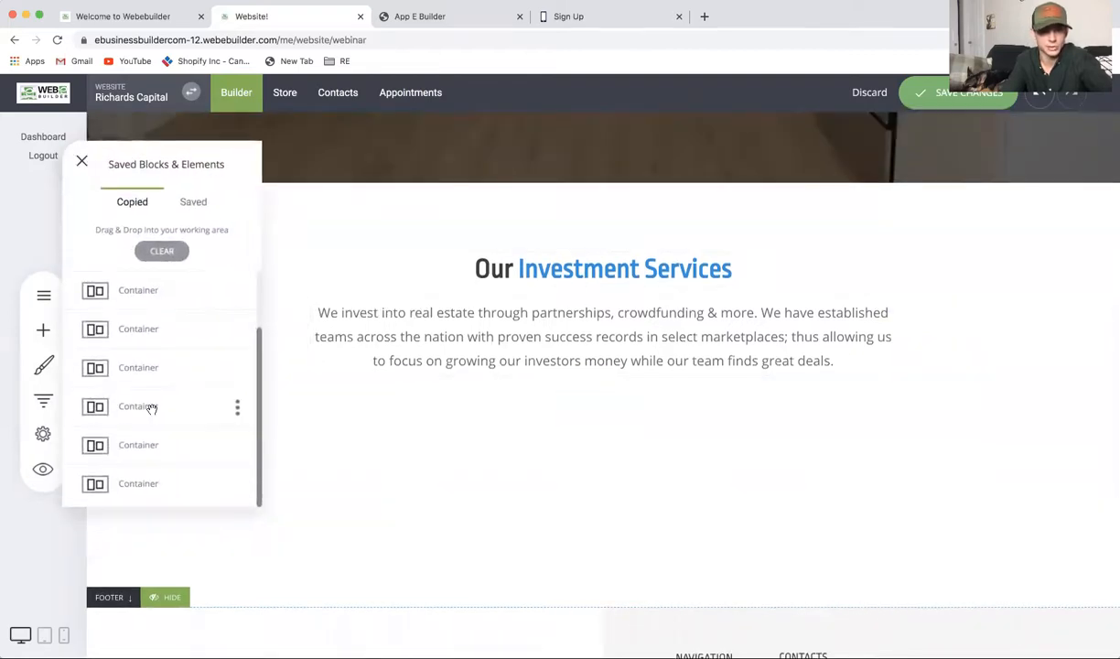
left_click_drag(163, 407, 527, 405)
scroll(527, 404, "down", 4)
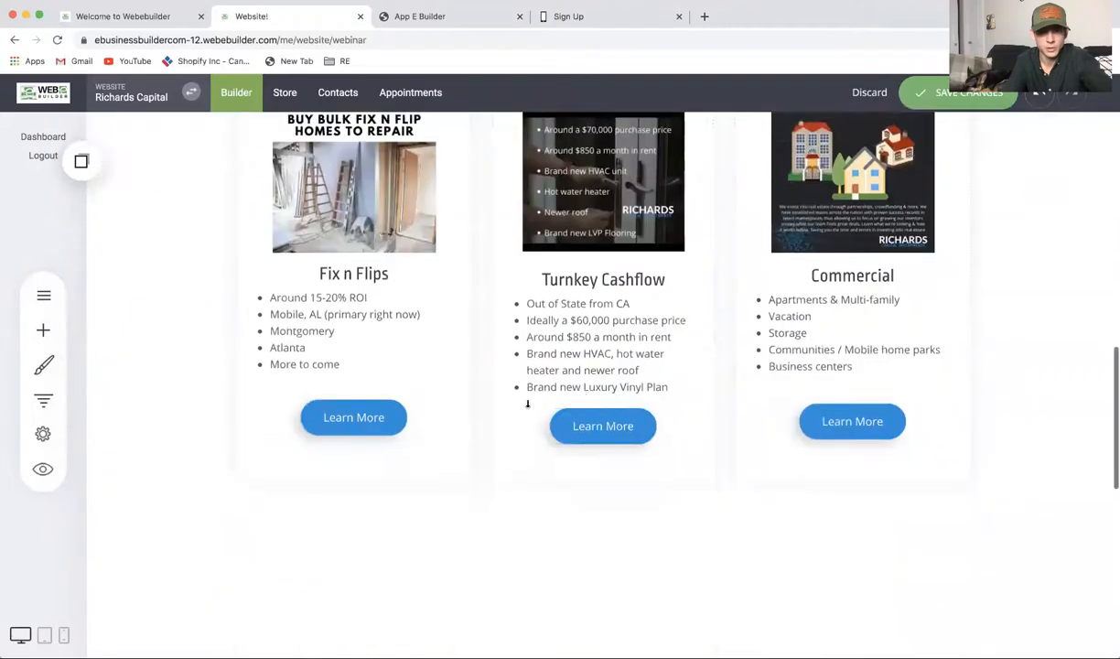
left_click(81, 161)
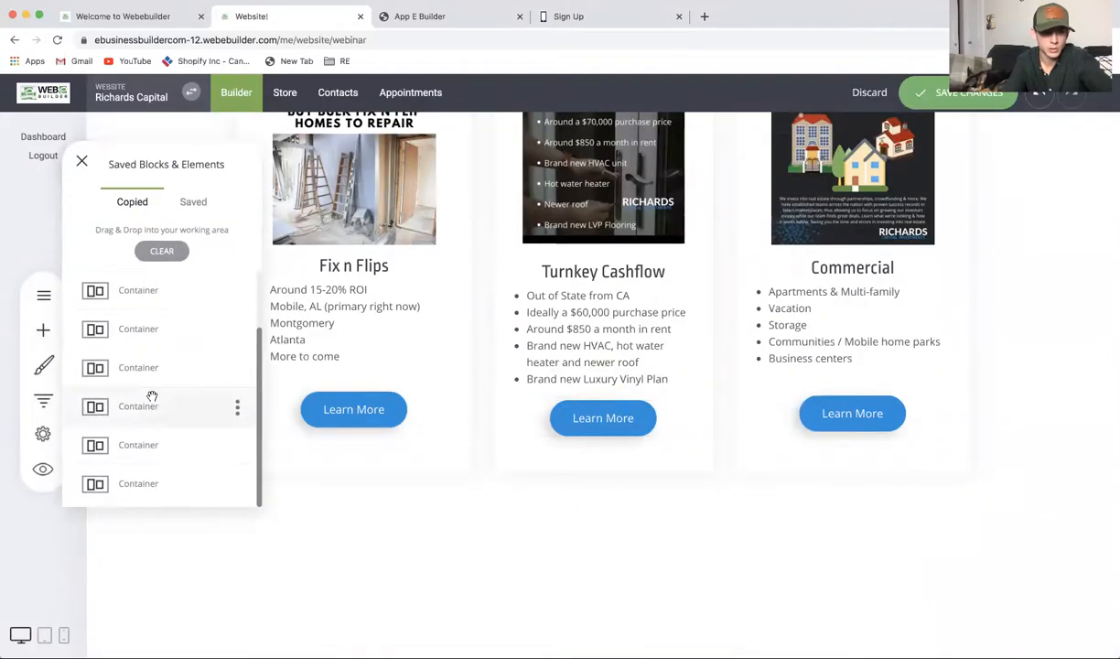
left_click_drag(149, 371, 470, 461)
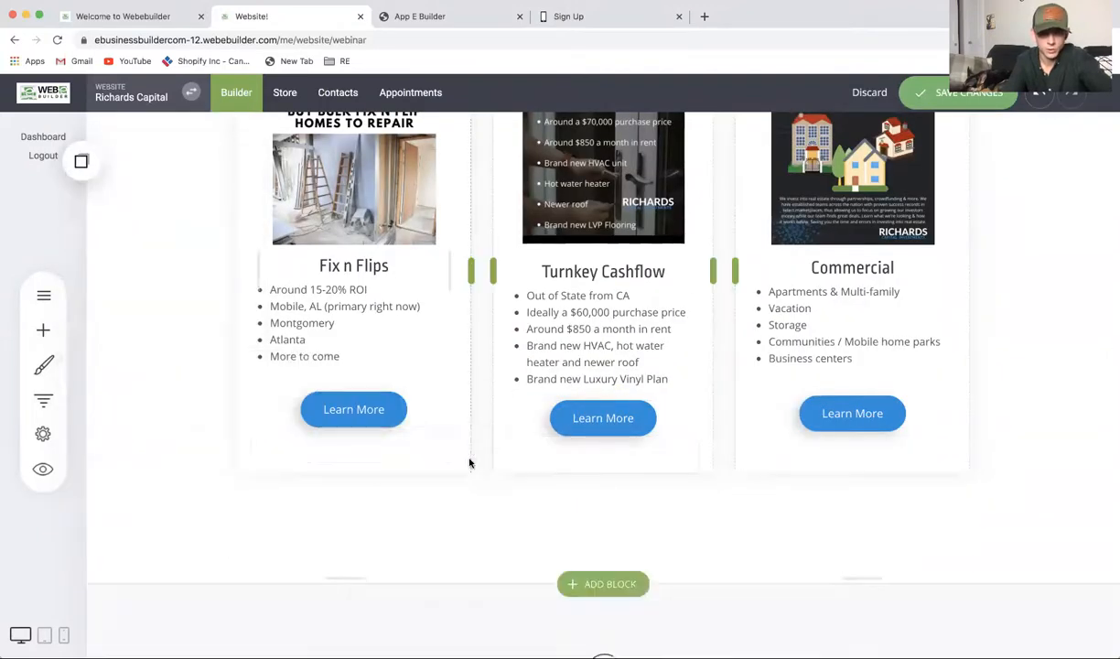
Step: Place the copied What We Do block below the Richards Capital Investments video block
scroll(475, 453, "down", 4)
scroll(475, 453, "up", 7)
scroll(475, 455, "down", 5)
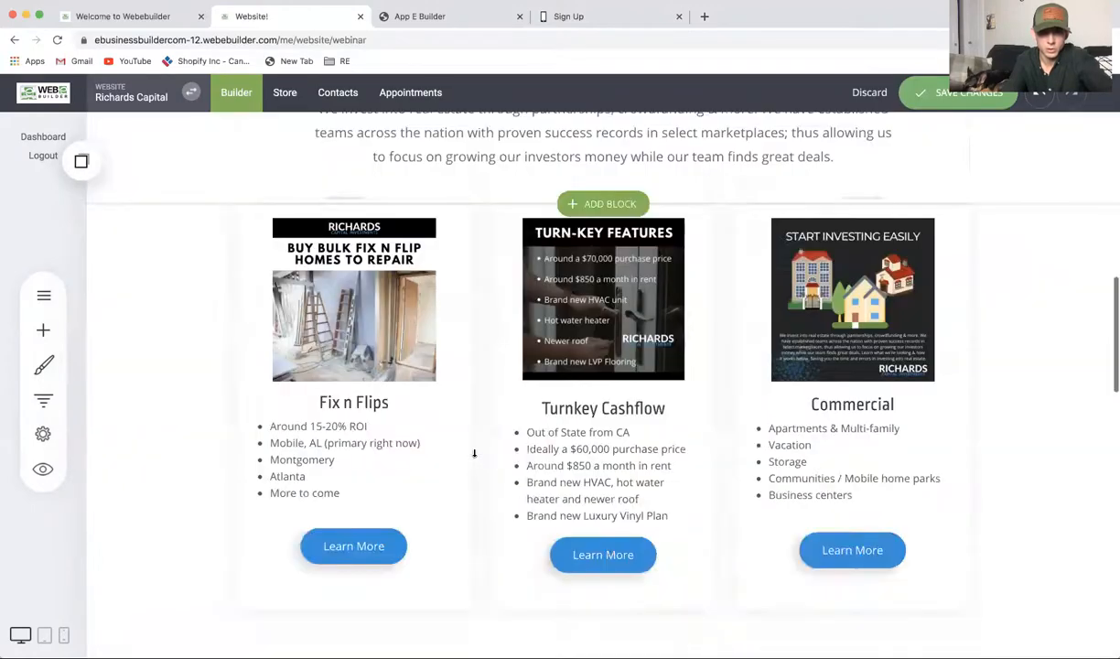
scroll(458, 420, "down", 5)
left_click(87, 169)
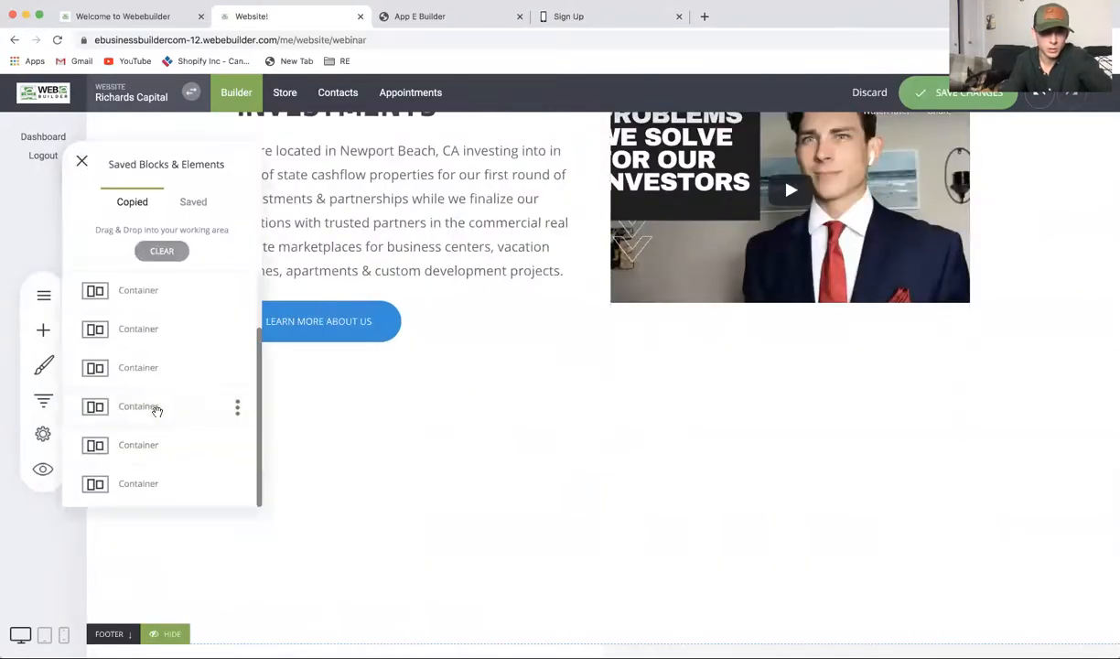
left_click_drag(235, 333, 433, 350)
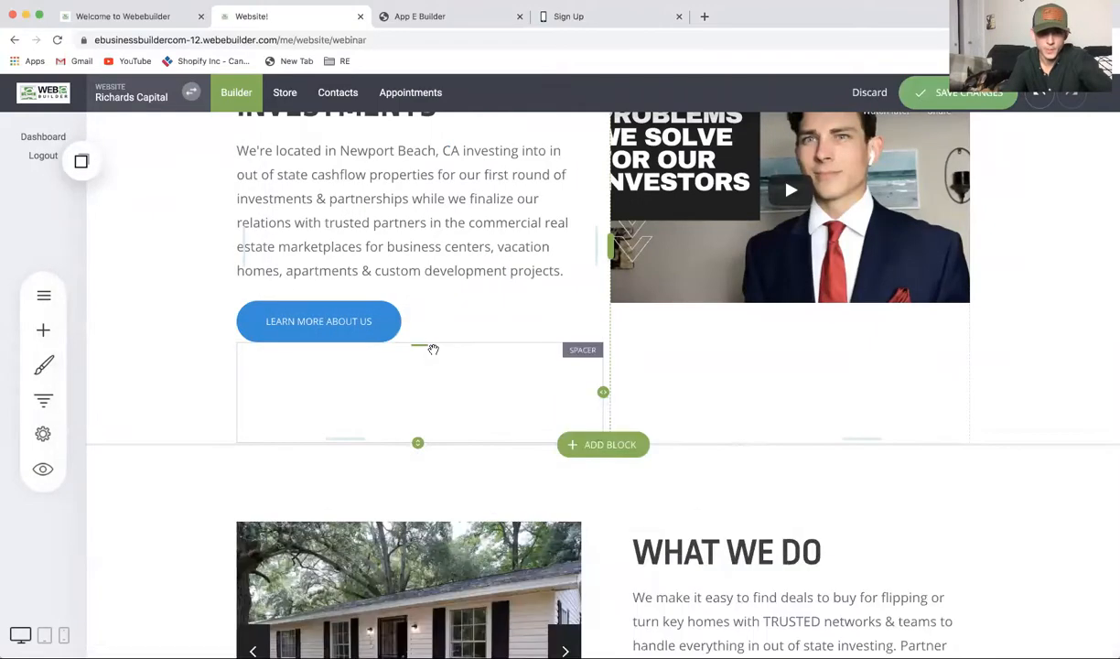
Step: Add the copied Learn How To Use Our Real Estate Investing Systems block below What We Do, followed by the free guide block
scroll(433, 350, "down", 7)
left_click(80, 162)
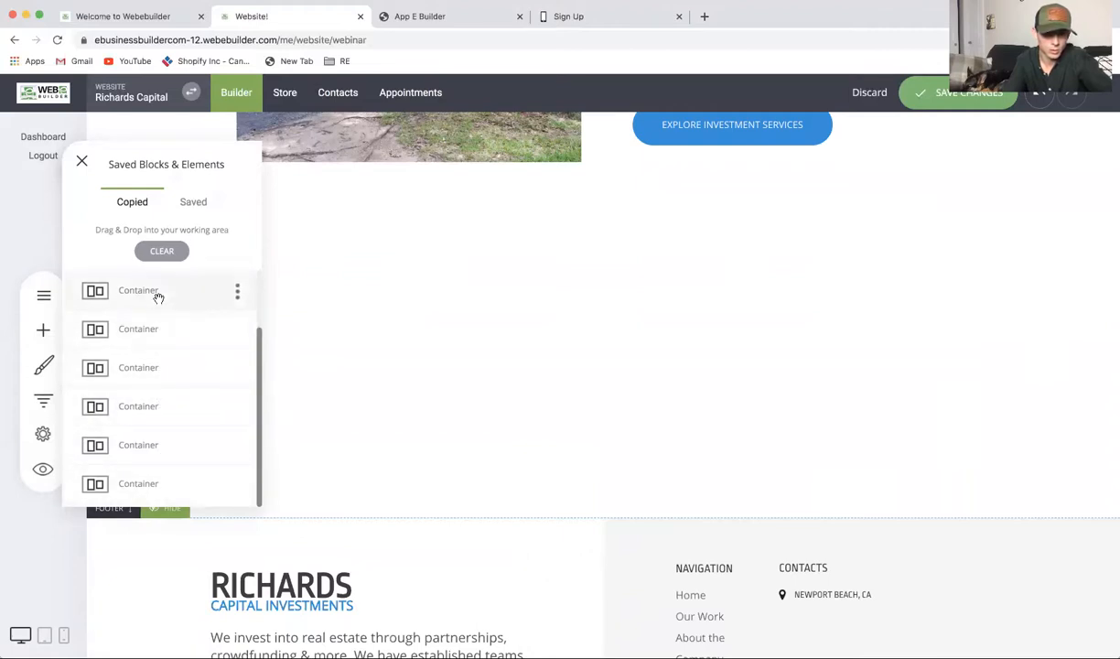
scroll(158, 297, "up", 2)
left_click_drag(153, 328, 452, 255)
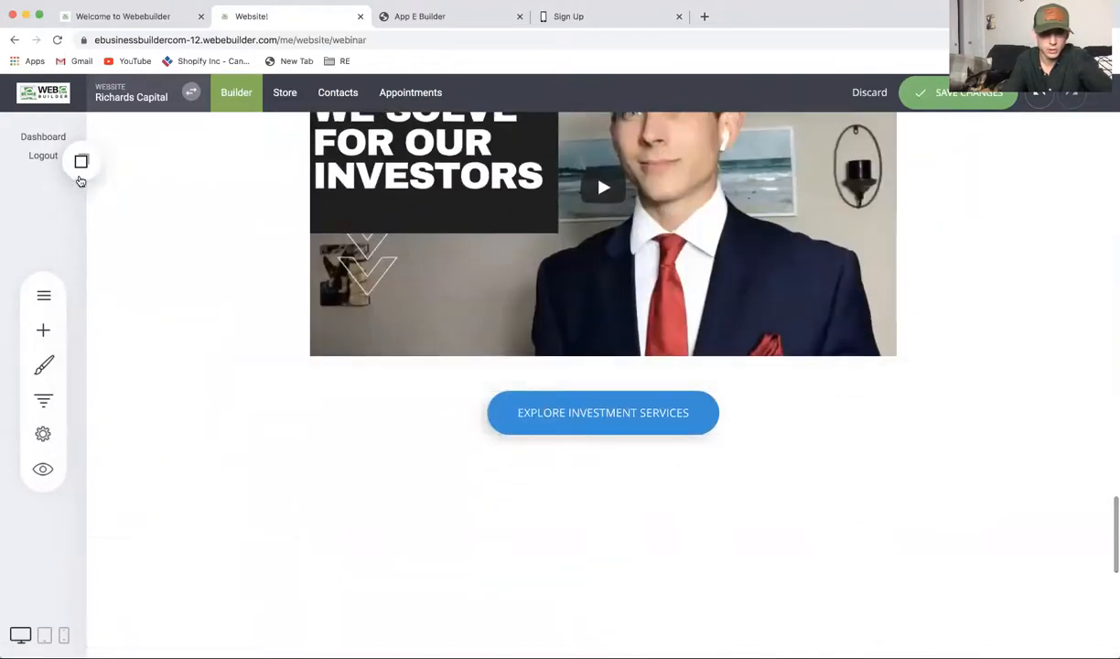
left_click(81, 163)
left_click_drag(136, 293, 334, 318)
scroll(828, 429, "down", 1)
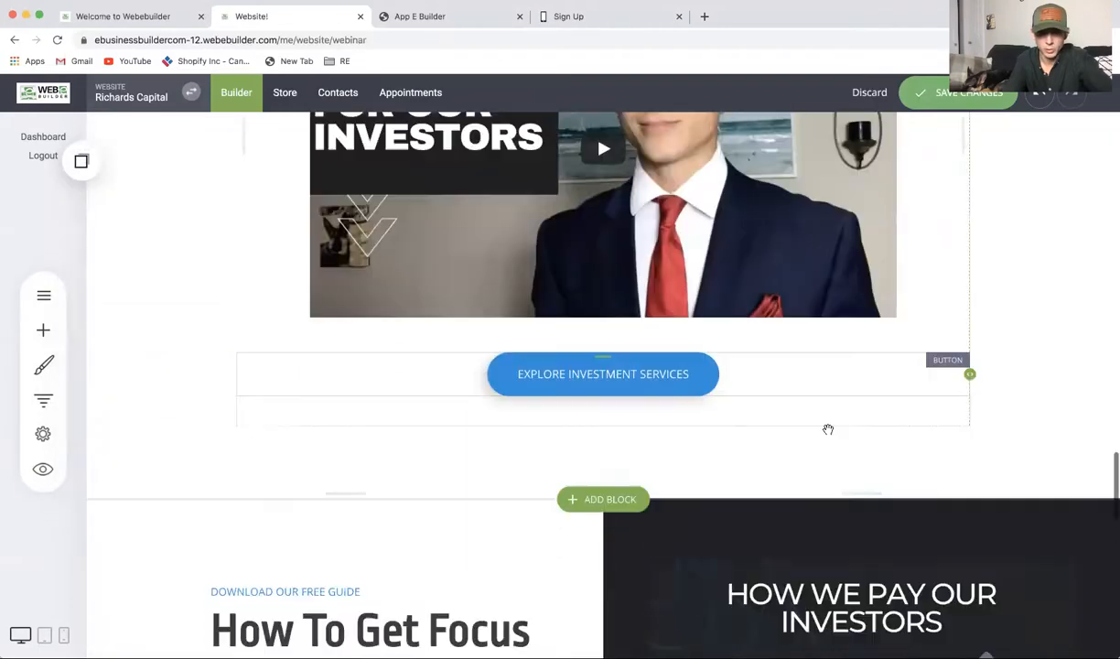
Step: Insert the copied Start Investing Into Real Estate banner above the Learn How To Use Our Real Estate Investing Systems block and save the changes
scroll(828, 429, "up", 5)
left_click(81, 161)
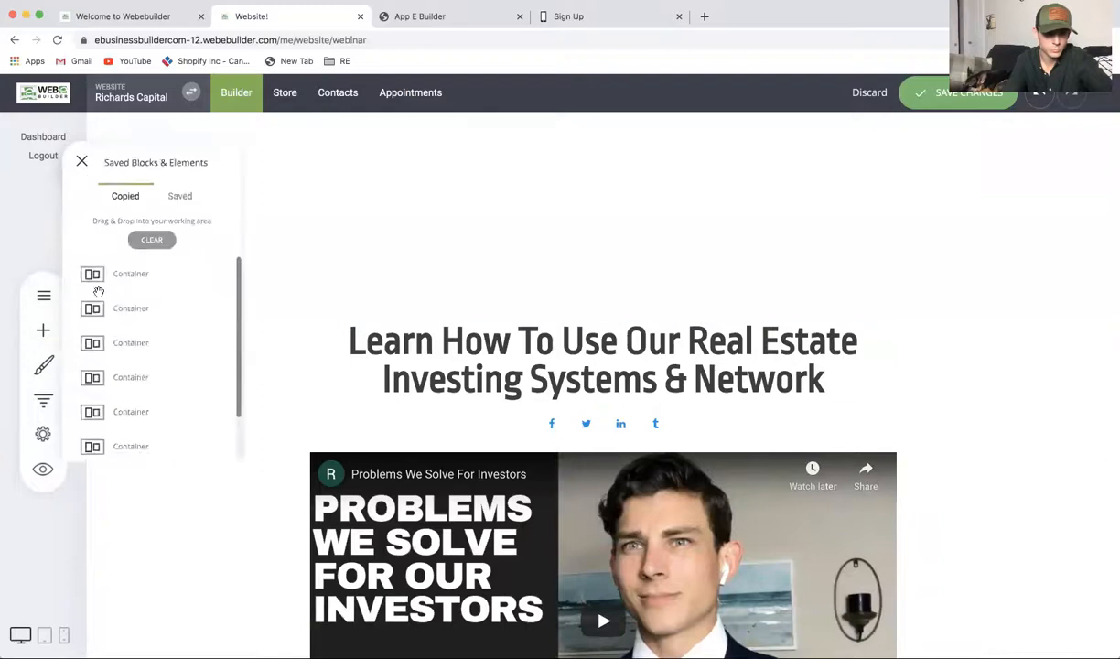
left_click_drag(144, 364, 426, 273)
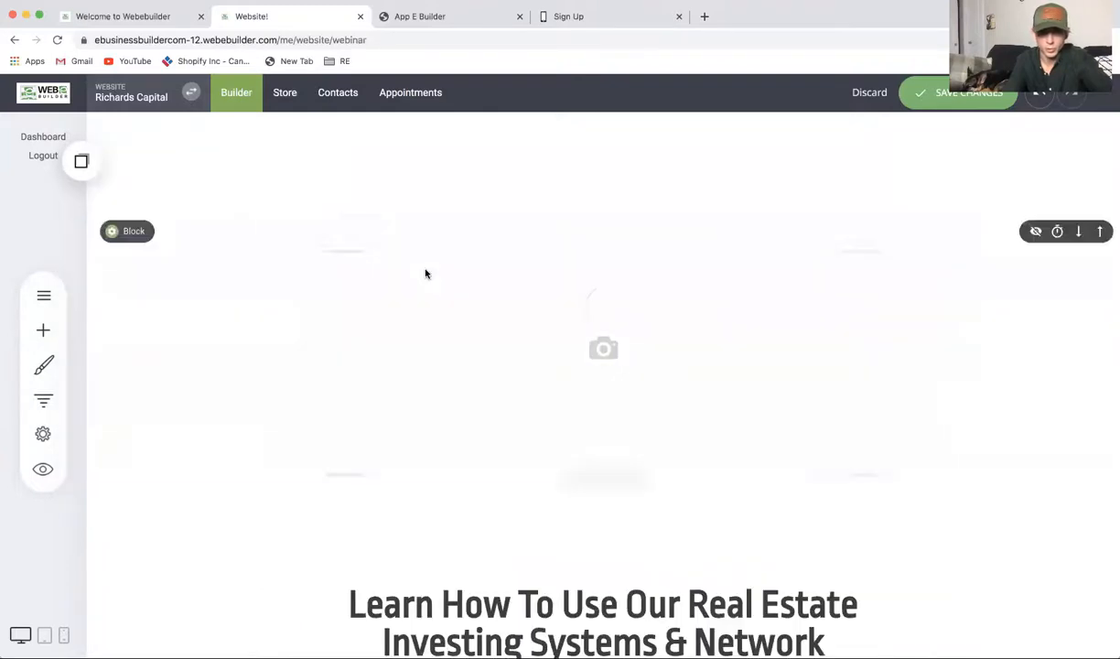
scroll(893, 344, "up", 1)
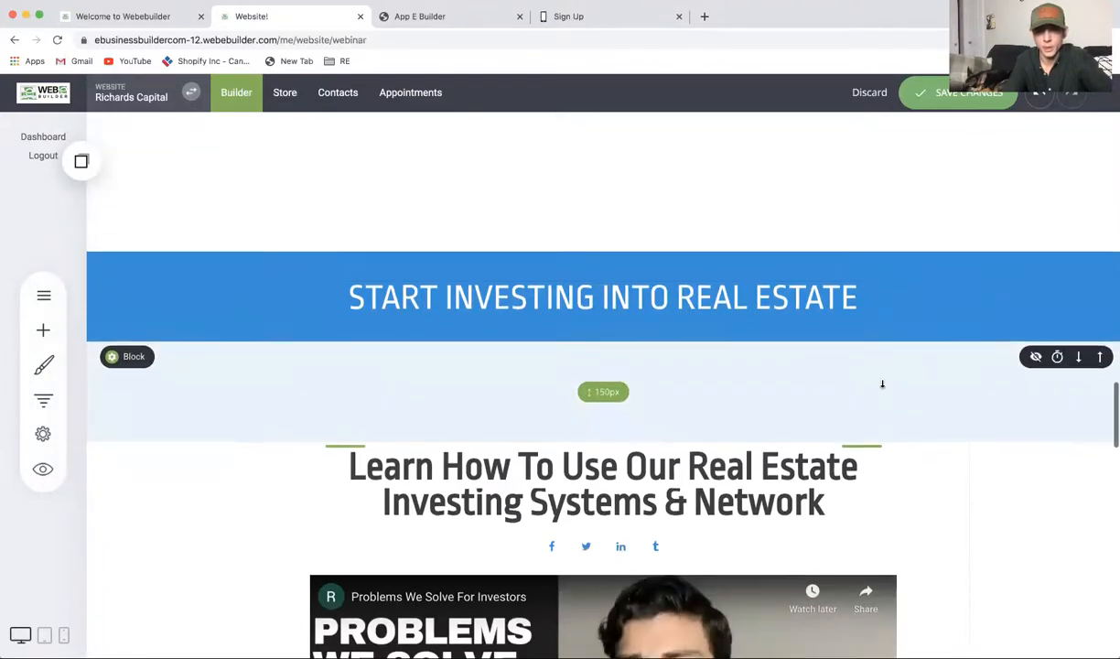
left_click(921, 94)
Step: Replace the Webinar page's hero heading with "Join Our Monthly Webinar On Out of State Investing"
scroll(860, 392, "up", 15)
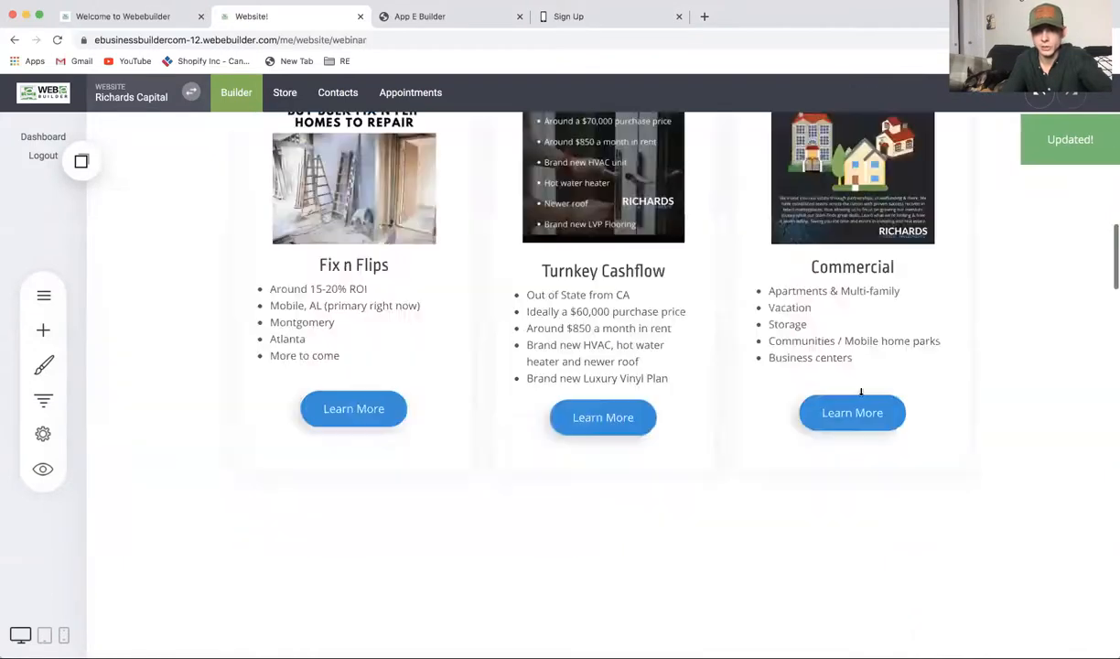
left_click(557, 438)
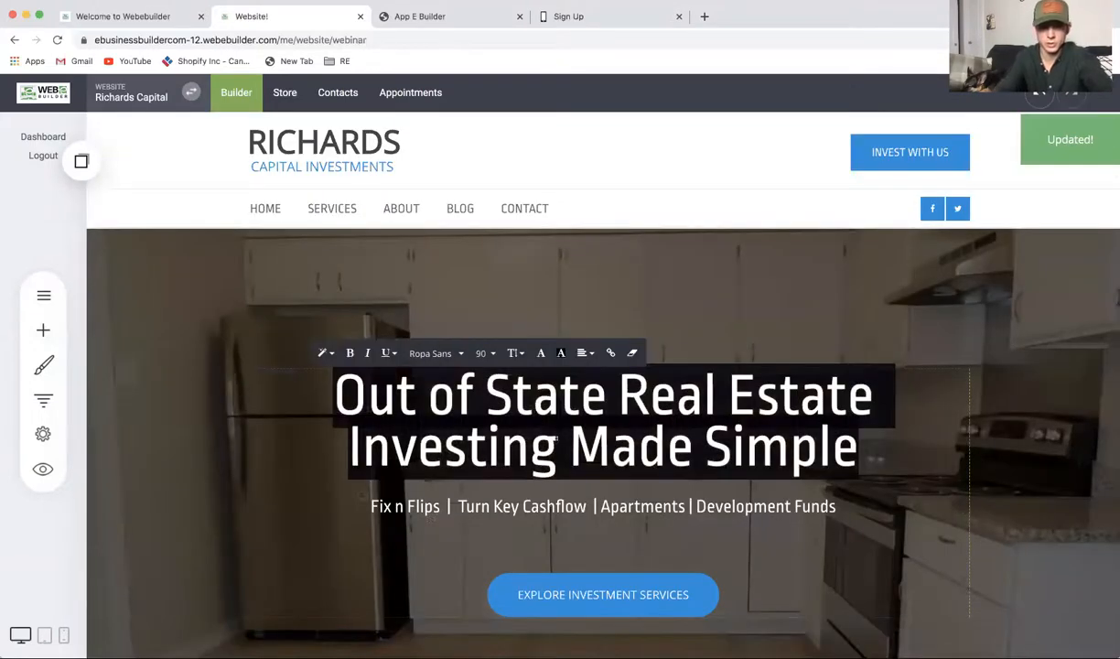
type("Join our")
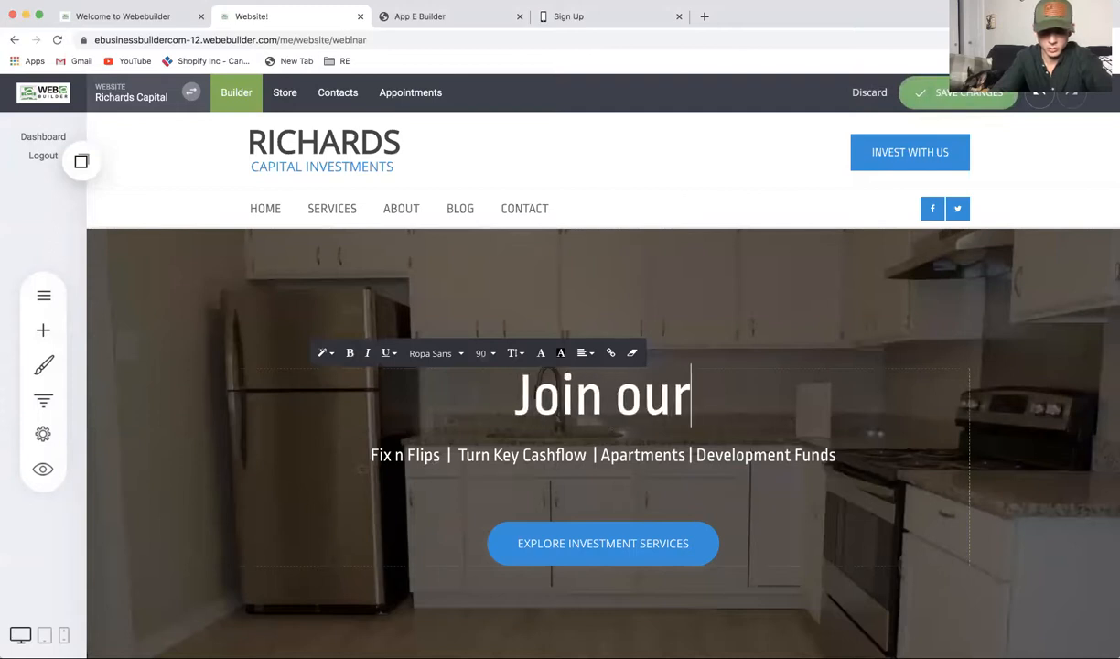
key("BackSpace")
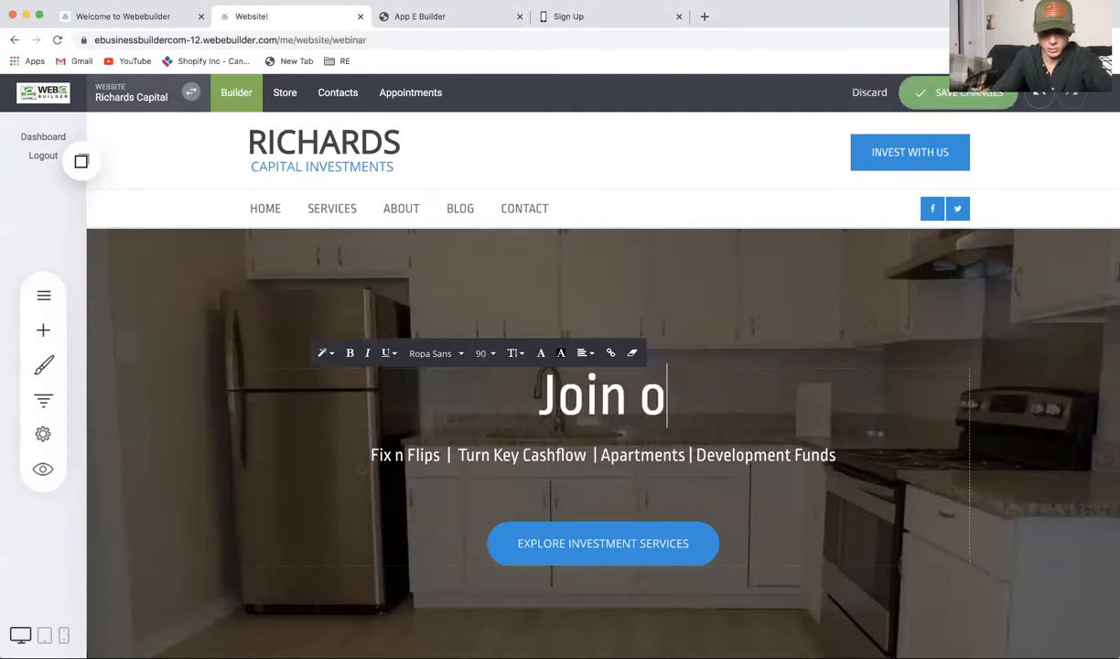
type("r Monthly W")
type("ebinar ")
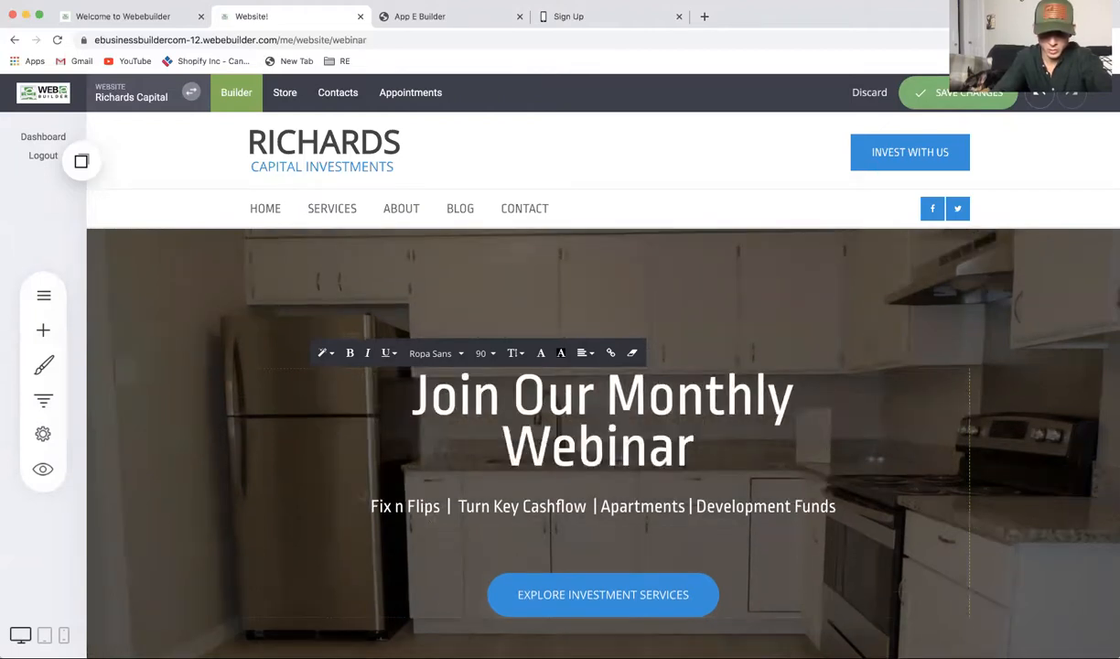
type("On")
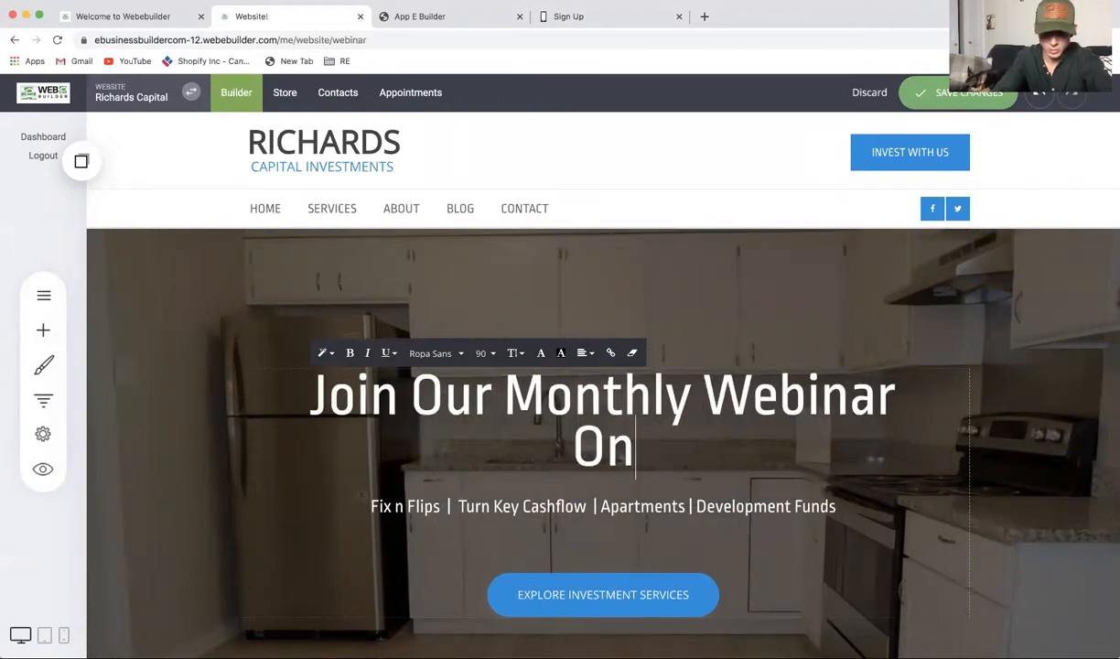
type(" Out o")
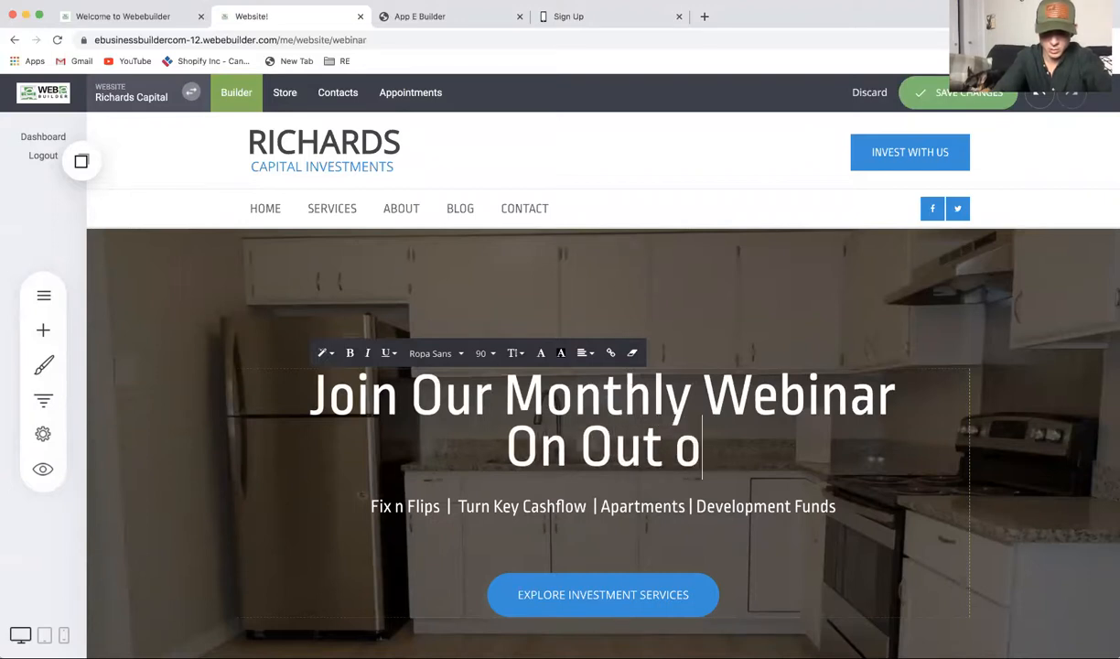
type("f State Investiu")
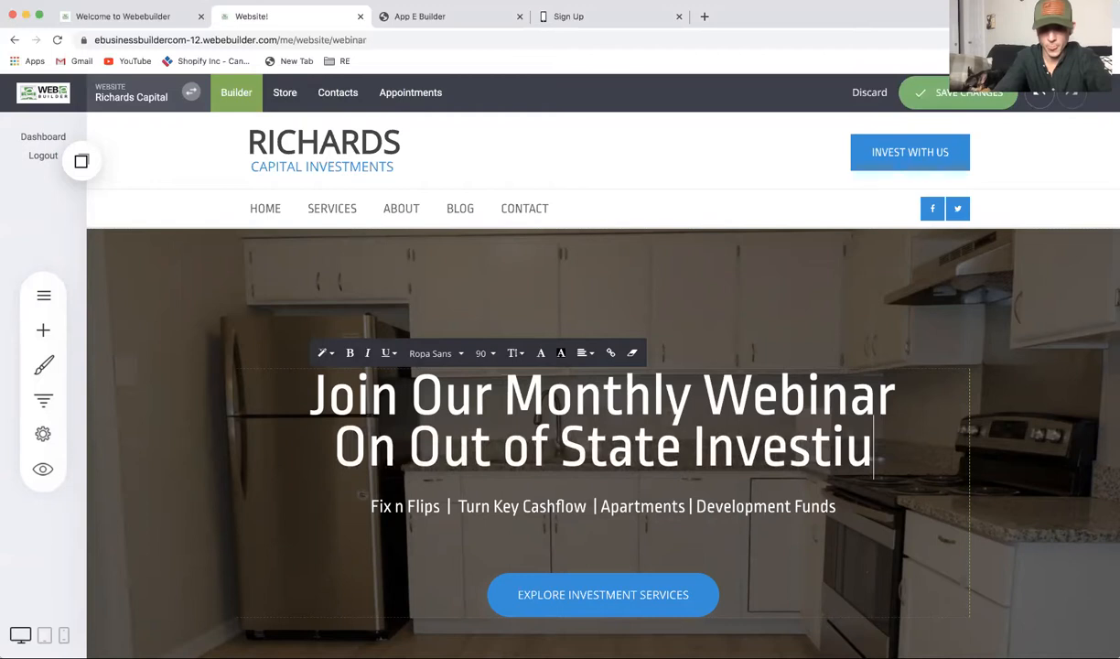
key("BackSpace")
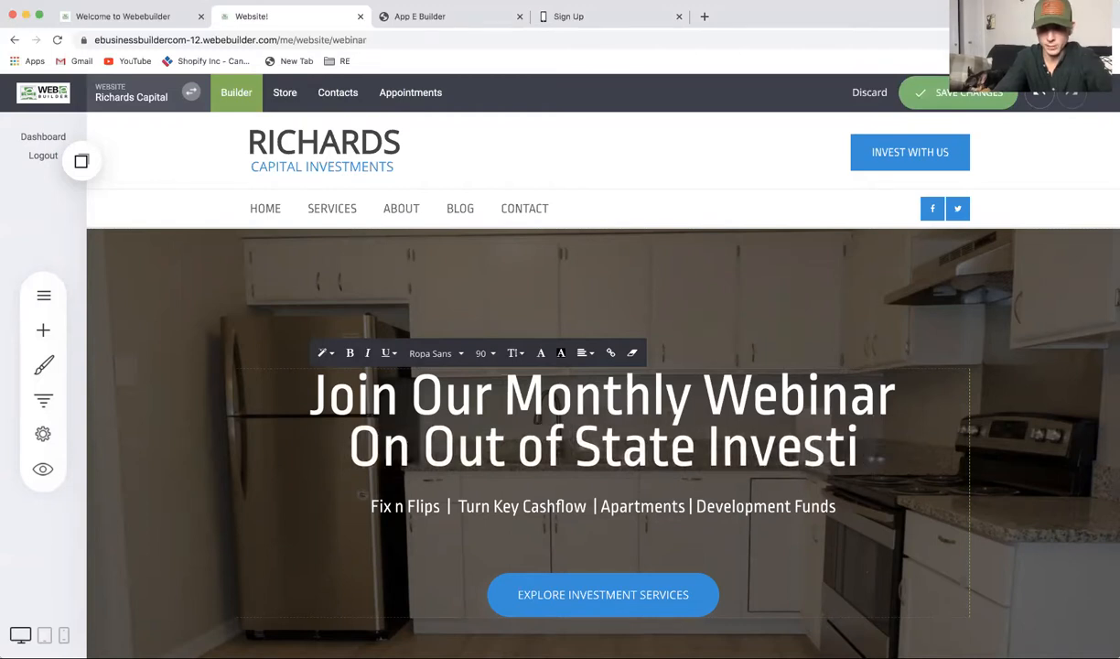
type("ng")
left_click(835, 336)
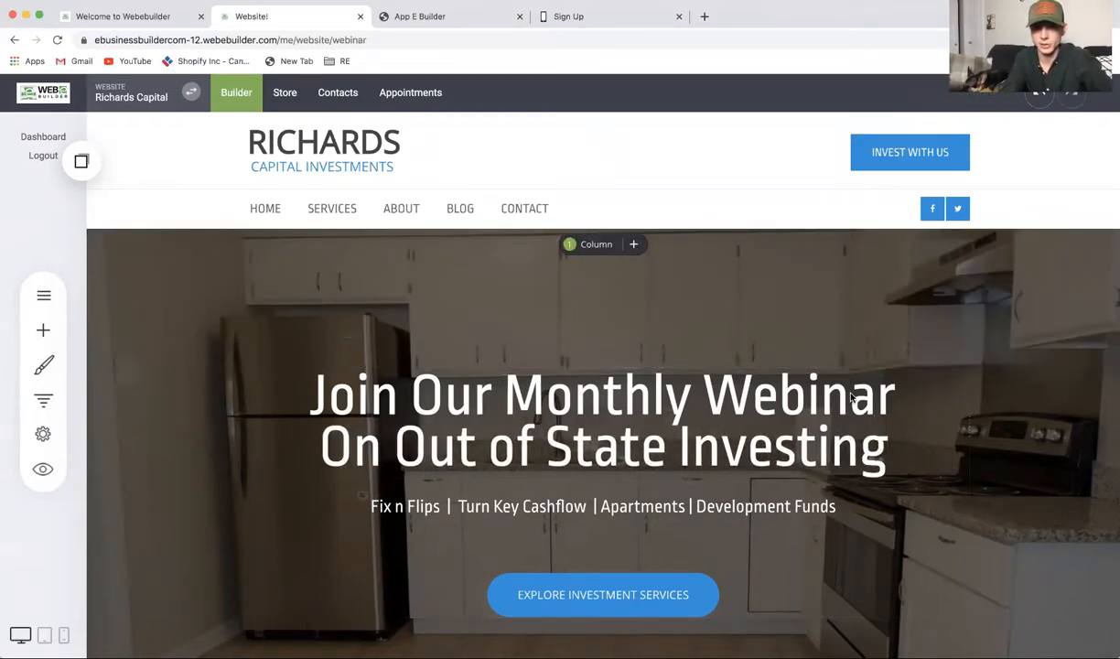
Step: Delete the empty block between the free guide block and the footer, and save the page changes
scroll(852, 396, "down", 15)
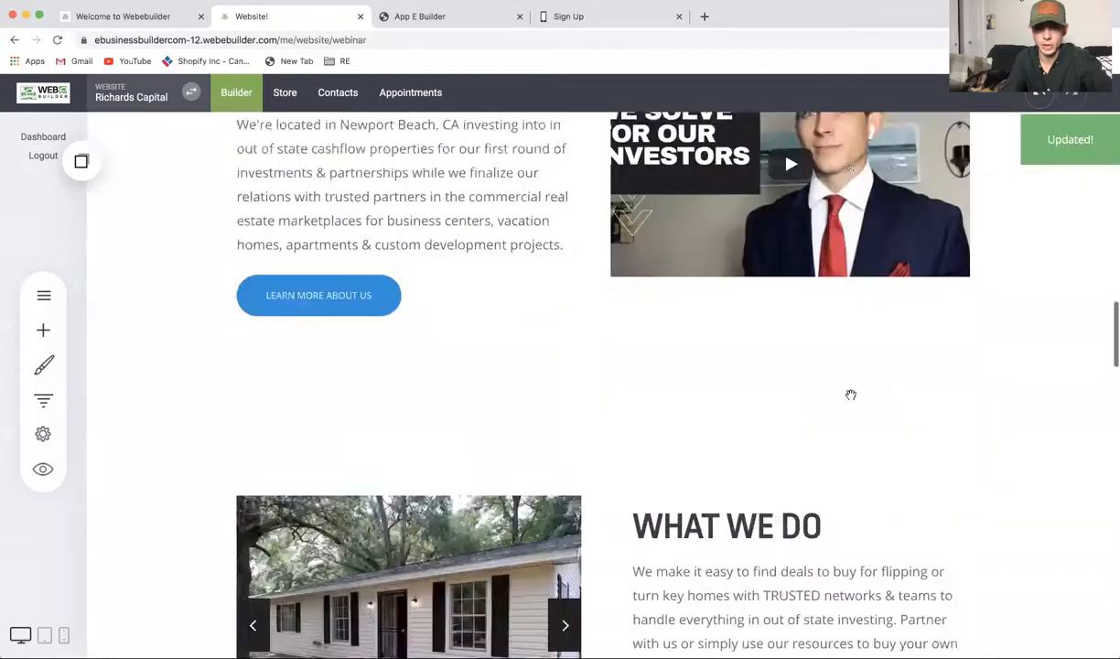
scroll(852, 395, "down", 10)
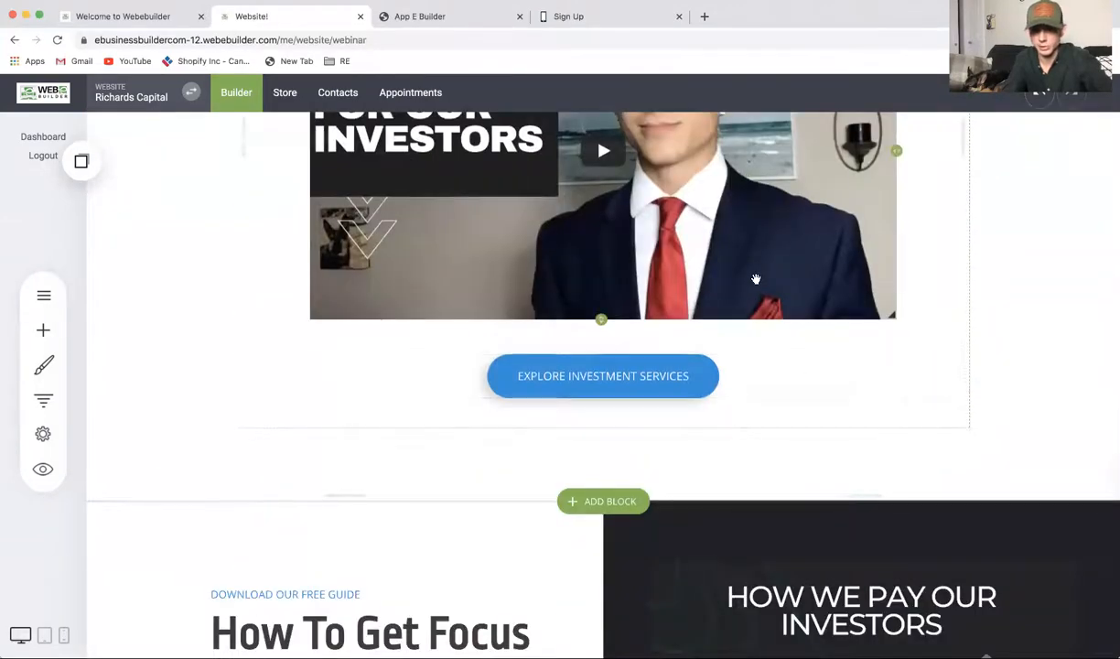
scroll(756, 280, "down", 10)
scroll(756, 279, "up", 20)
scroll(756, 279, "down", 10)
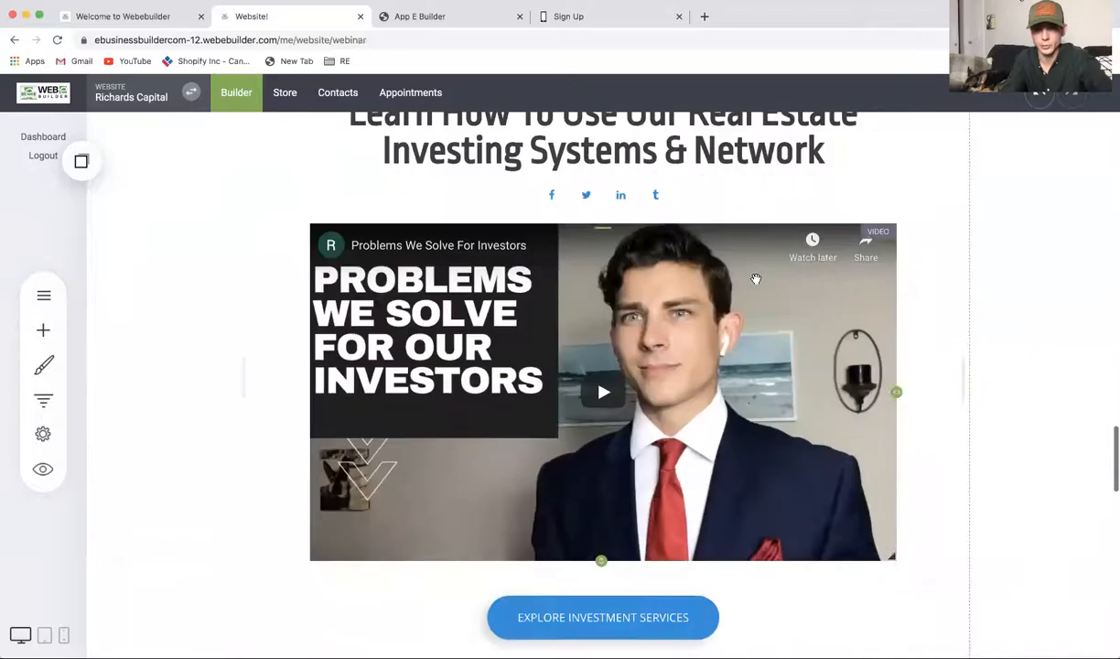
scroll(756, 279, "down", 10)
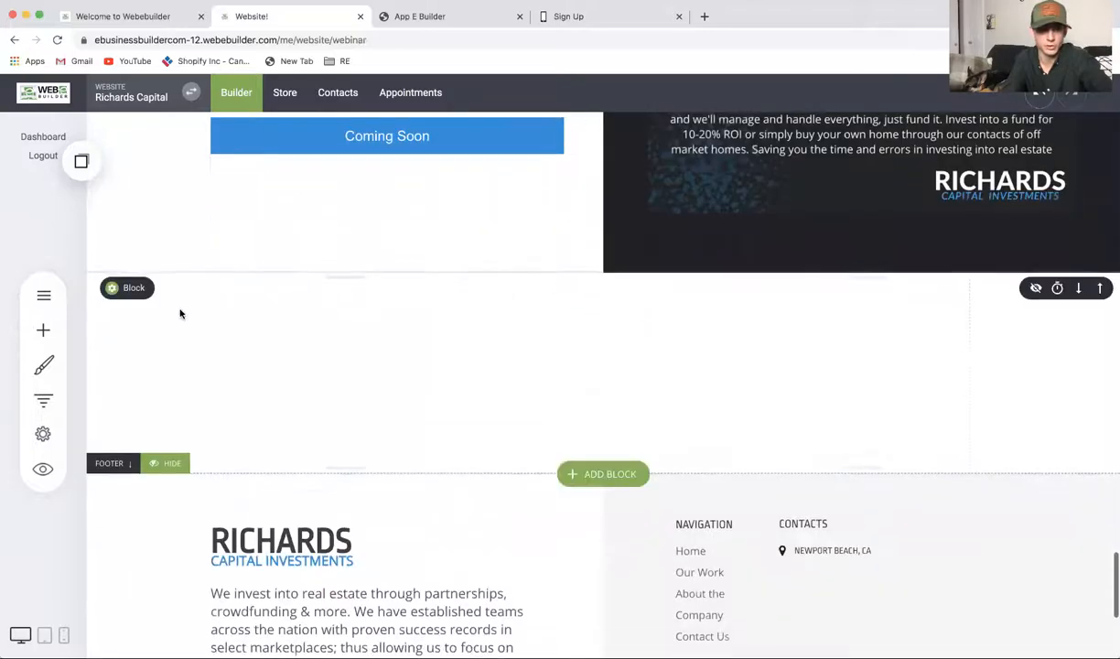
left_click(232, 287)
left_click(605, 361)
scroll(664, 309, "up", 20)
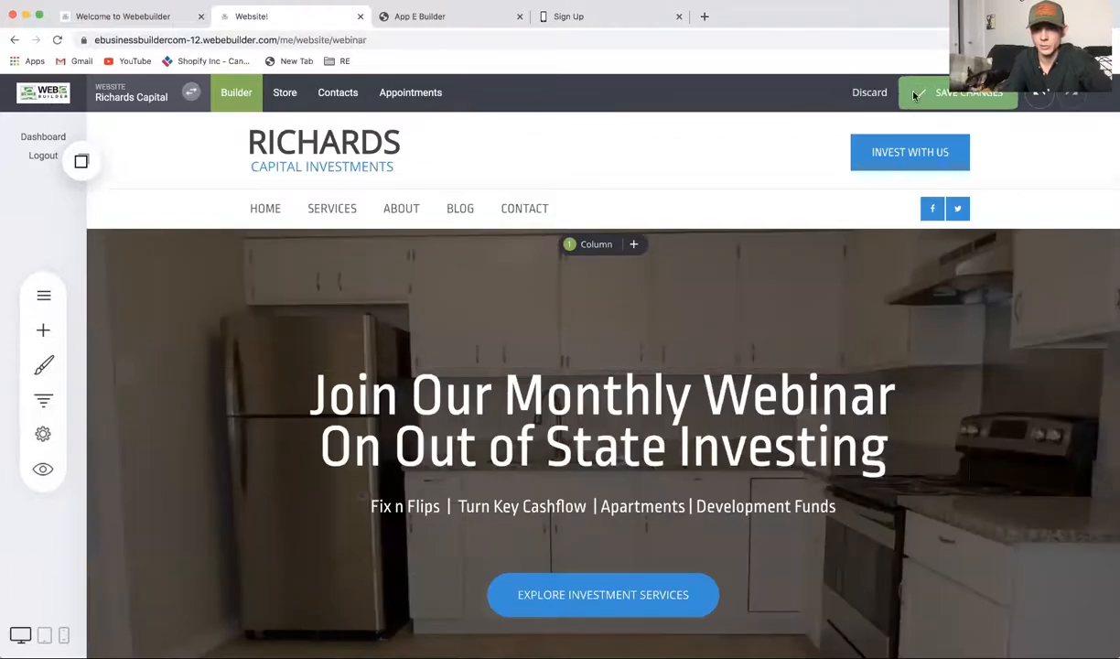
left_click(916, 97)
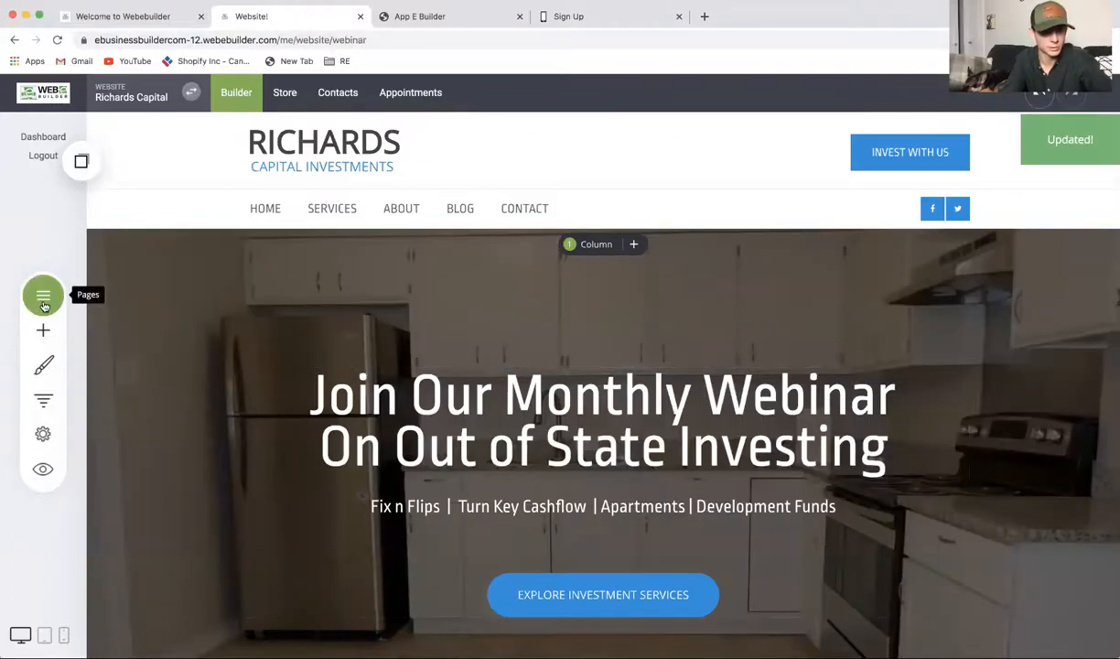
Step: Review the existing How We Help You Invest Into Real Estate popup and duplicate it
left_click(44, 302)
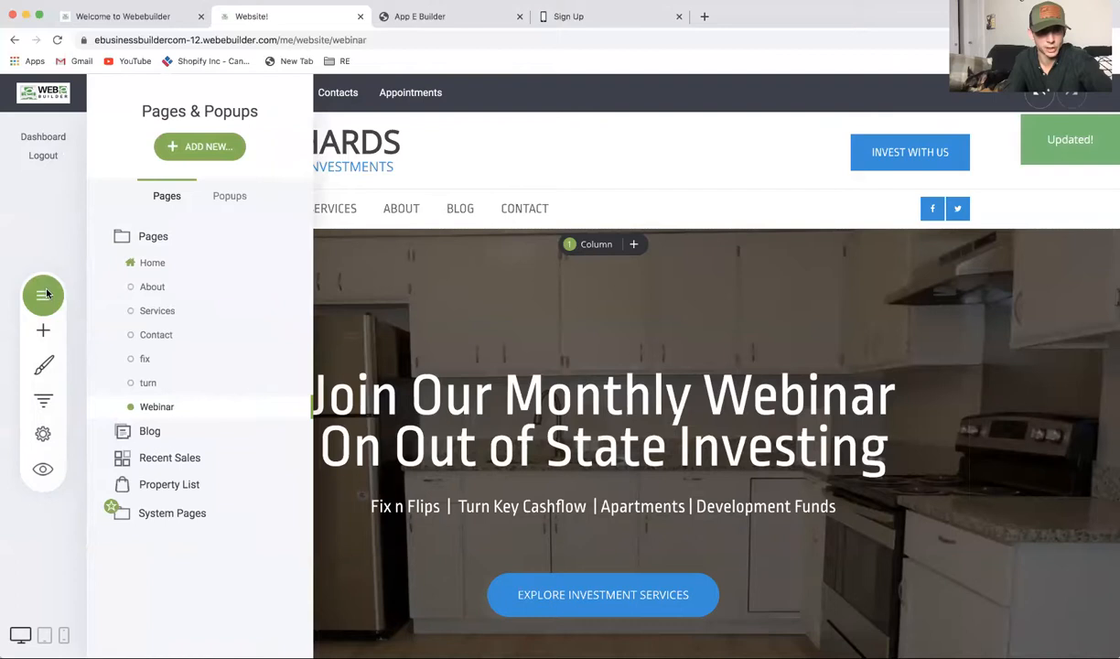
left_click(243, 192)
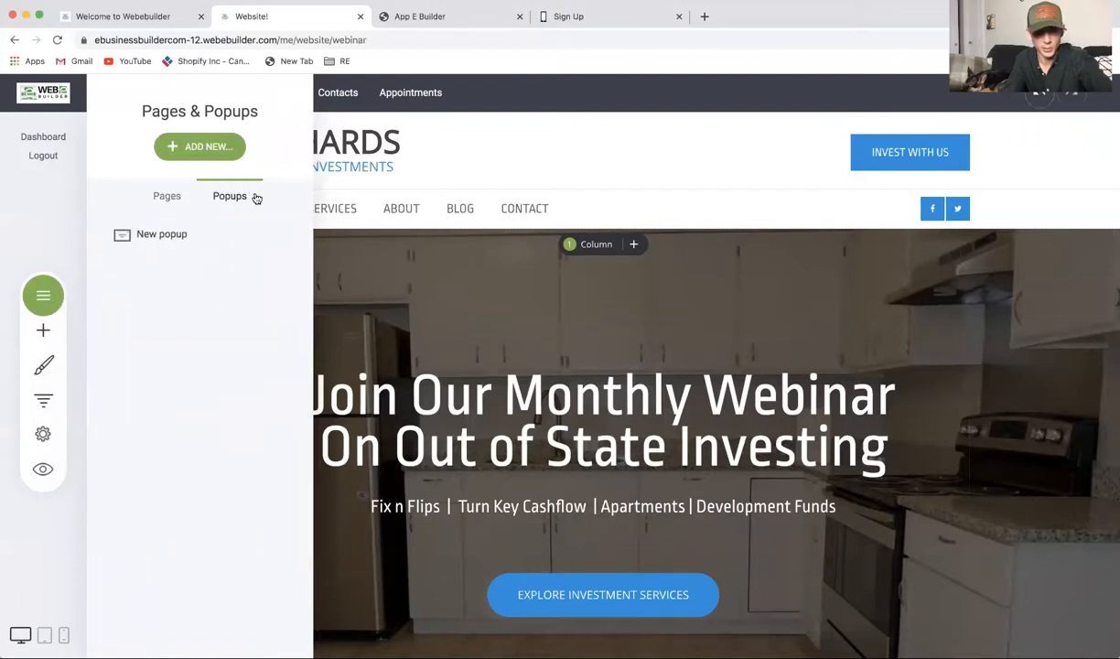
left_click(188, 240)
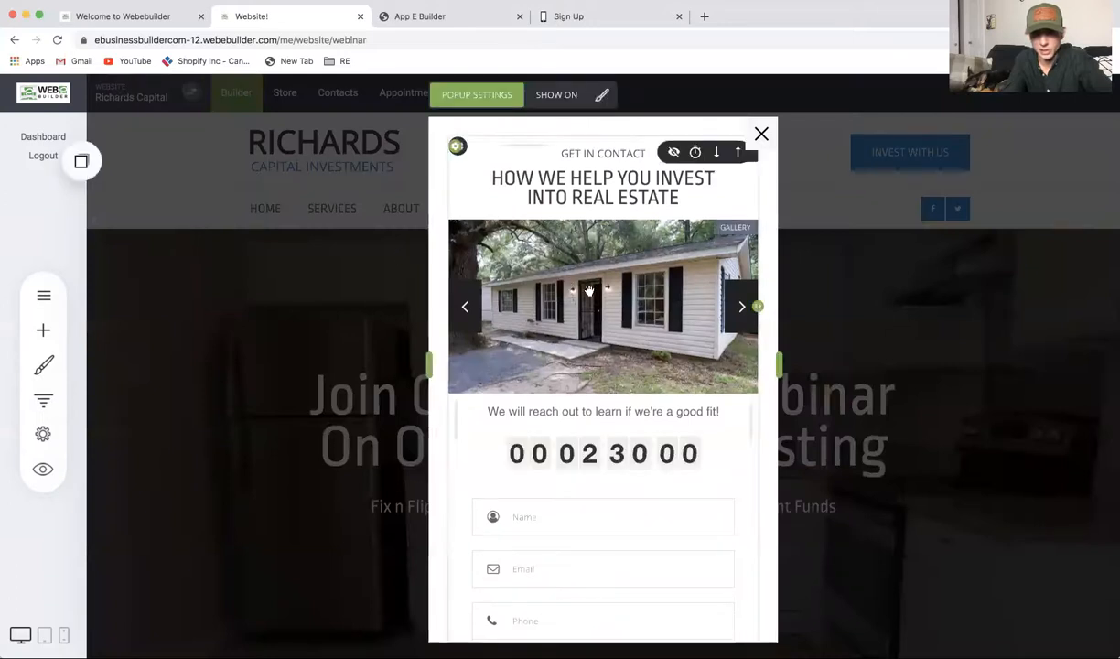
left_click(761, 135)
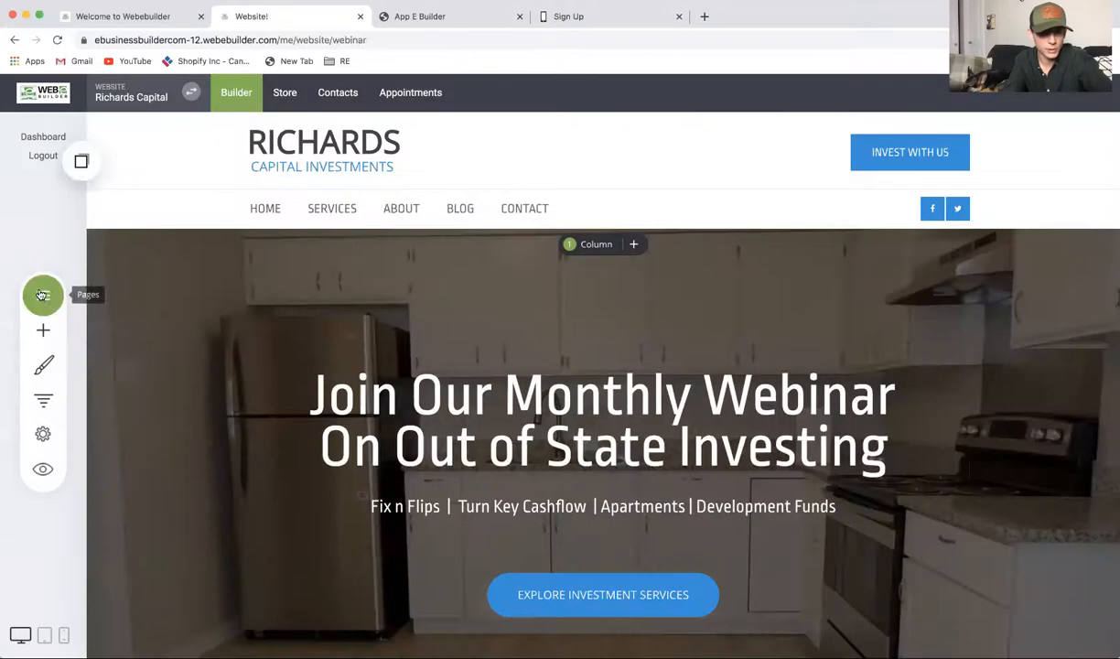
left_click(41, 295)
left_click(230, 195)
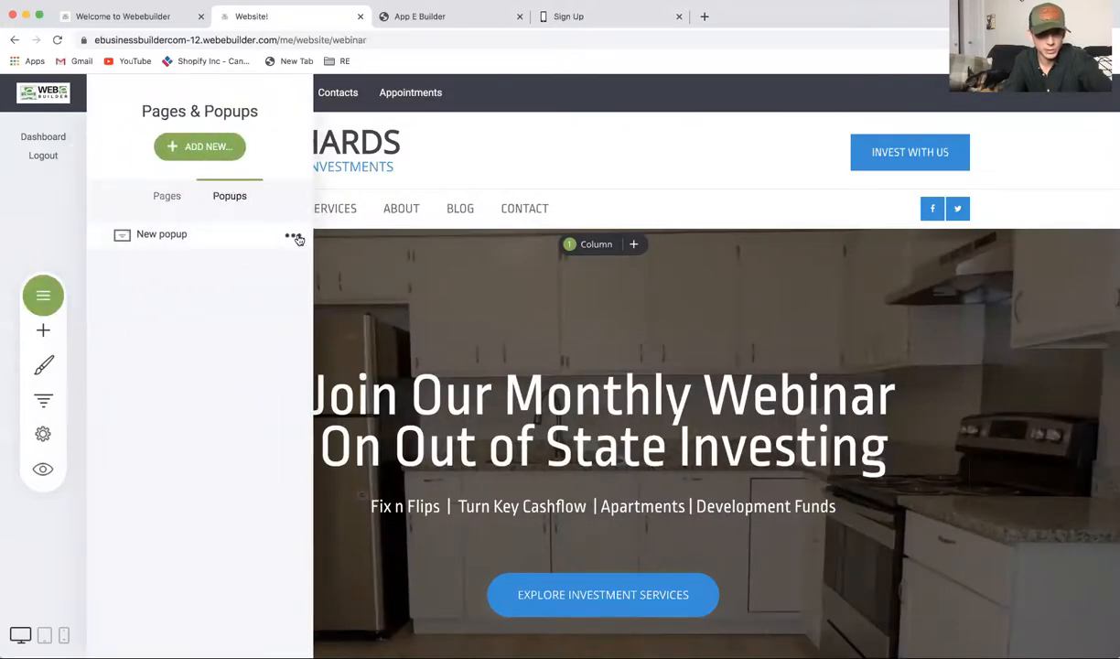
left_click(293, 236)
left_click(284, 155)
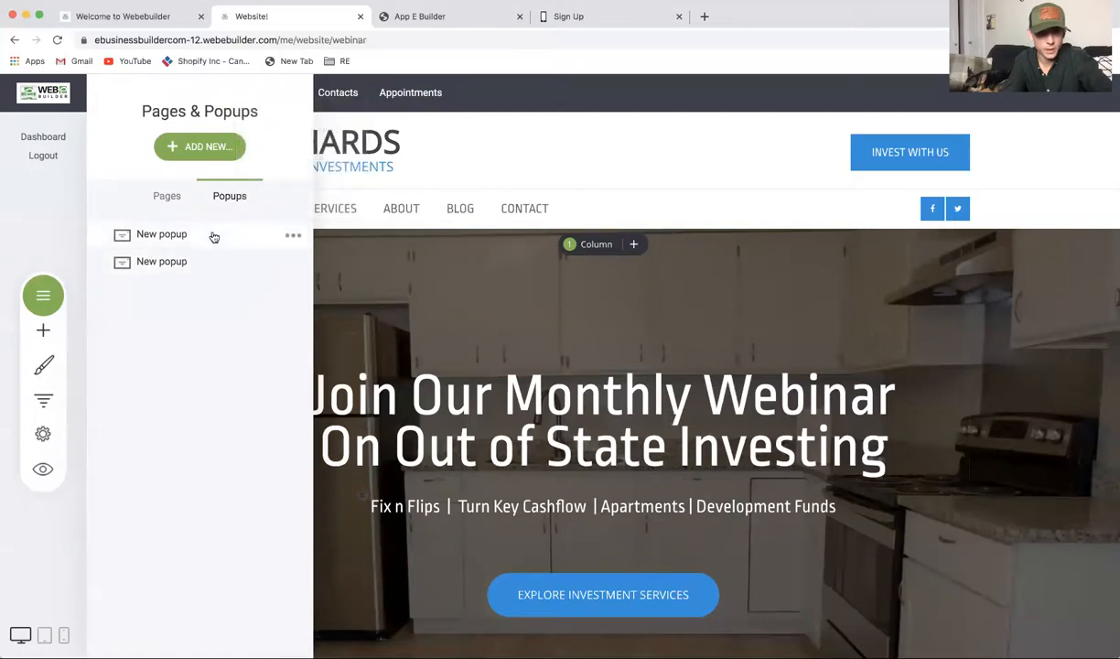
Step: Open the duplicated popup, rename it "Webinar" and save it
left_click(257, 263)
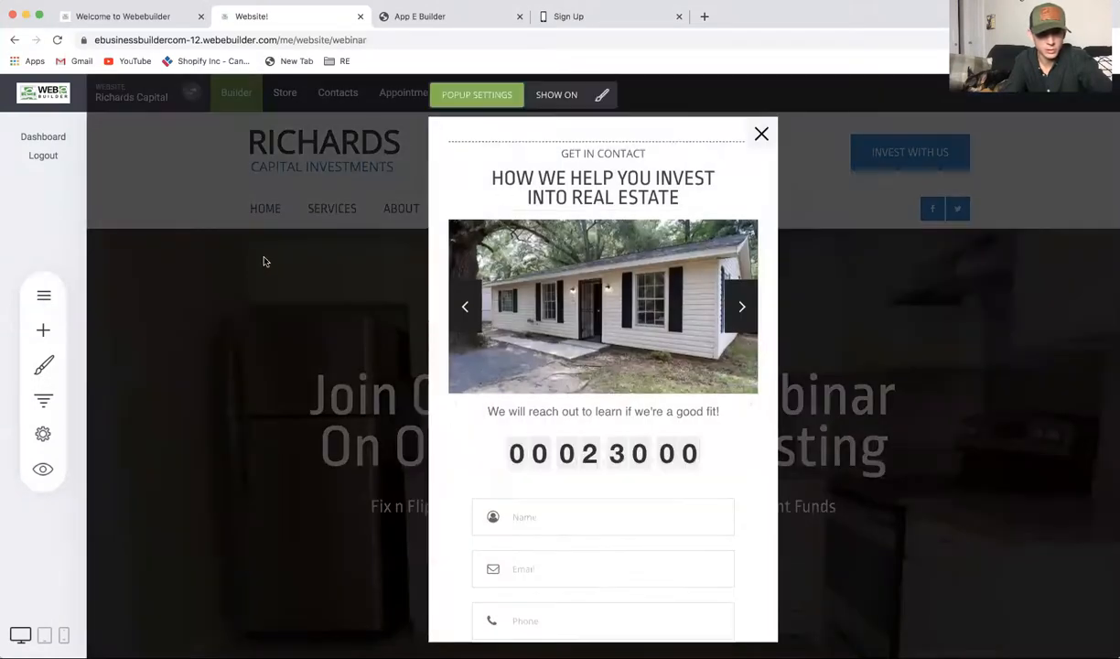
left_click(457, 98)
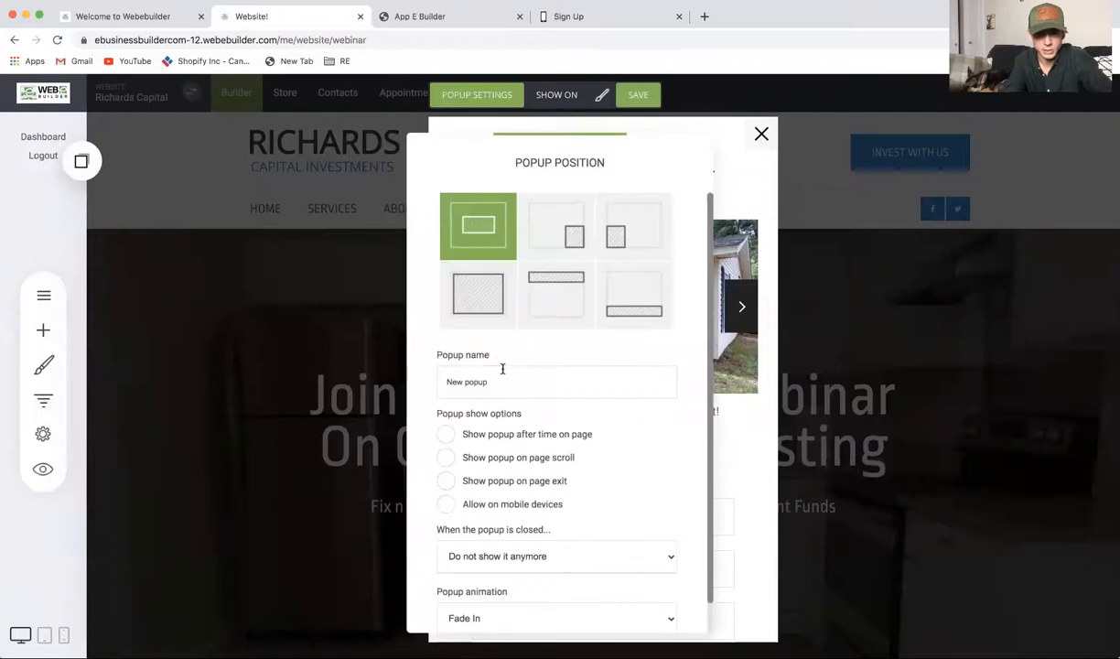
type("Webinar")
left_click(642, 107)
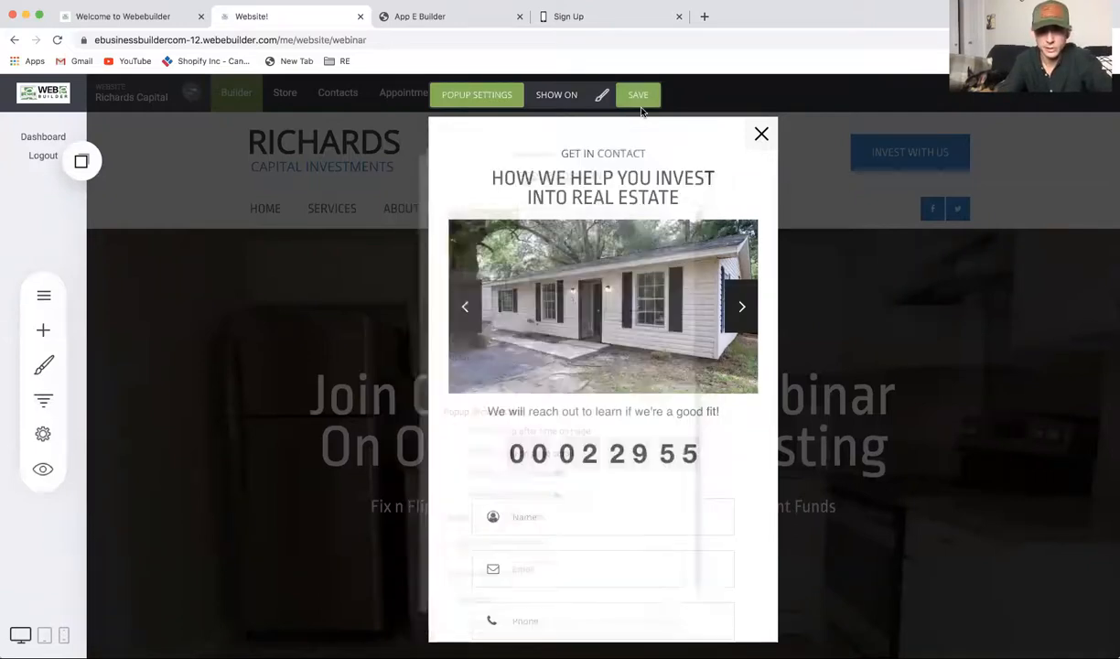
left_click(638, 95)
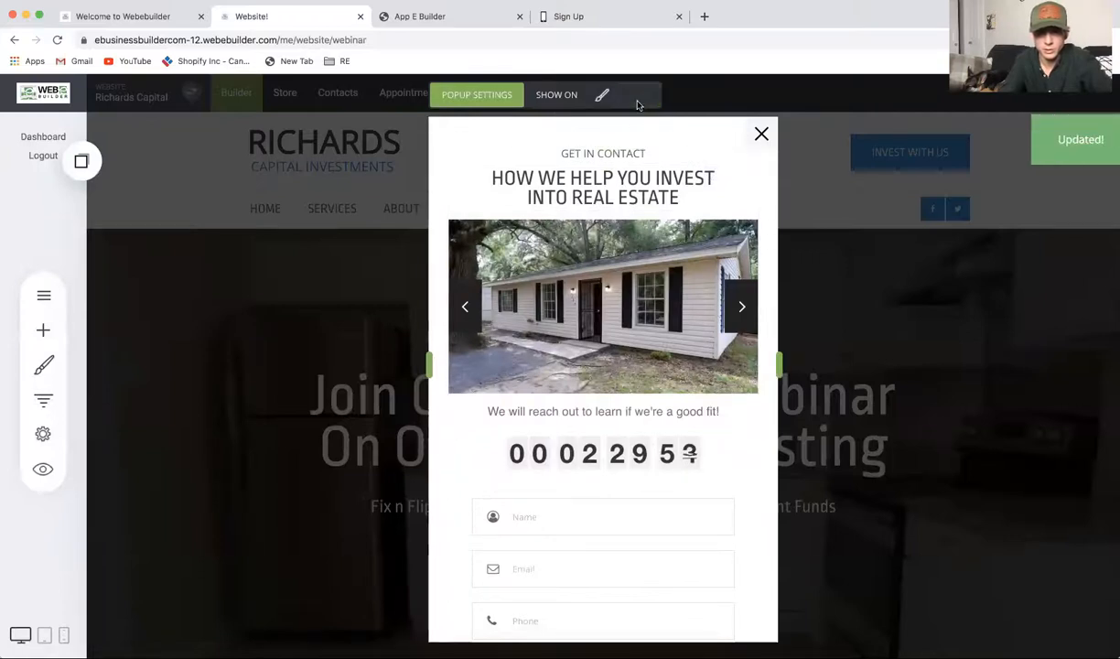
Step: Replace the popup's small "Get in Contact" line with "Get More Information"
left_click(620, 155)
left_click(620, 156)
double_click(620, 156)
key("ctrl+a")
type("G")
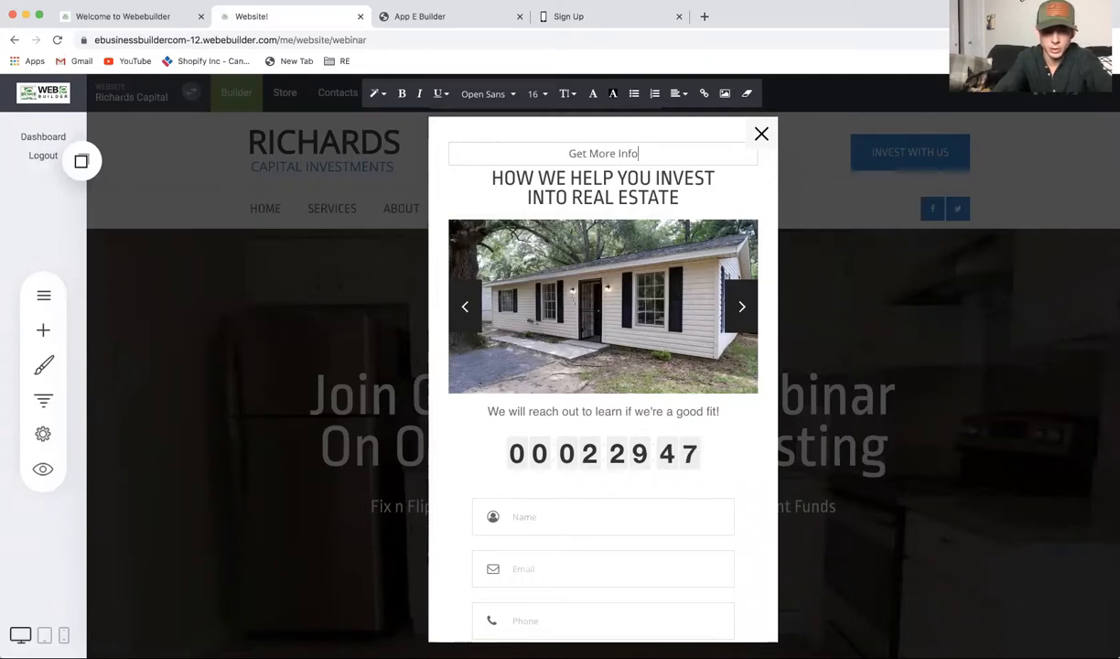
type("et More Information of")
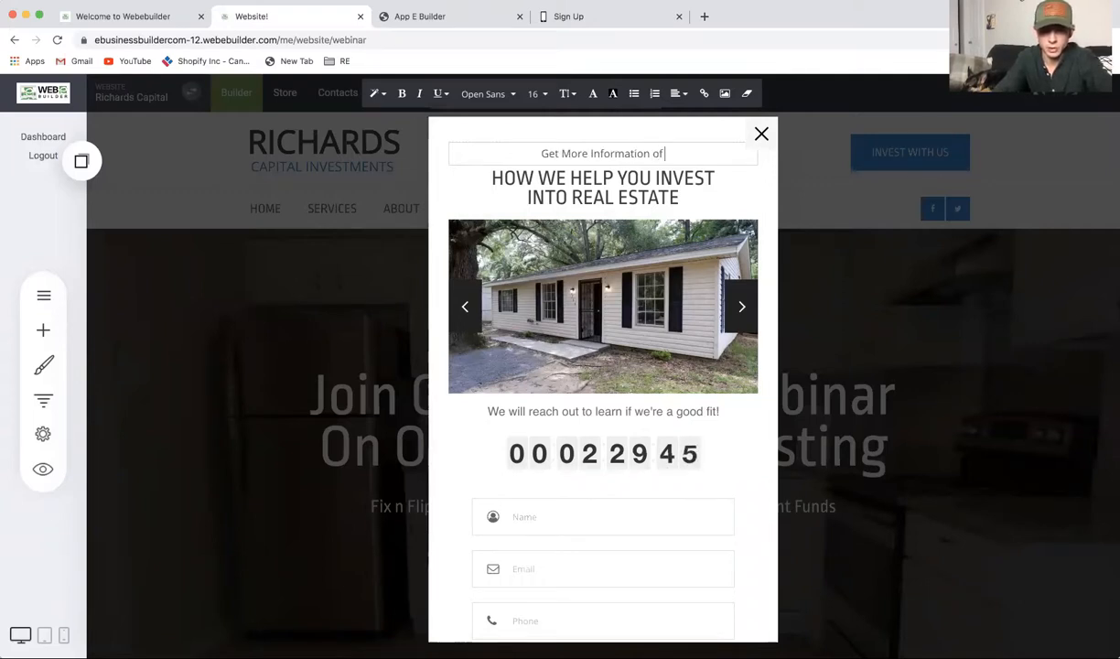
key("BackSpace")
key("BackSpace")
key("BackSpace")
type("o")
key("BackSpace")
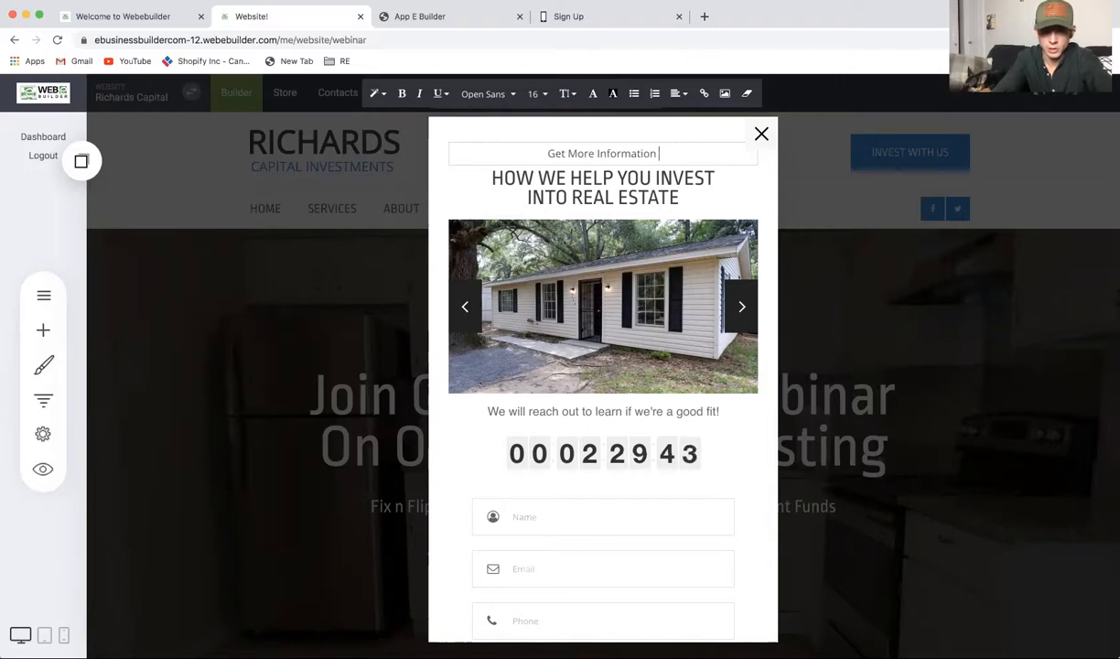
Step: Change the popup's main heading to "OUT OF STATE REAL ESTATE INVESTING FREE WEBINAR SIGN UP"
triple_click(618, 176)
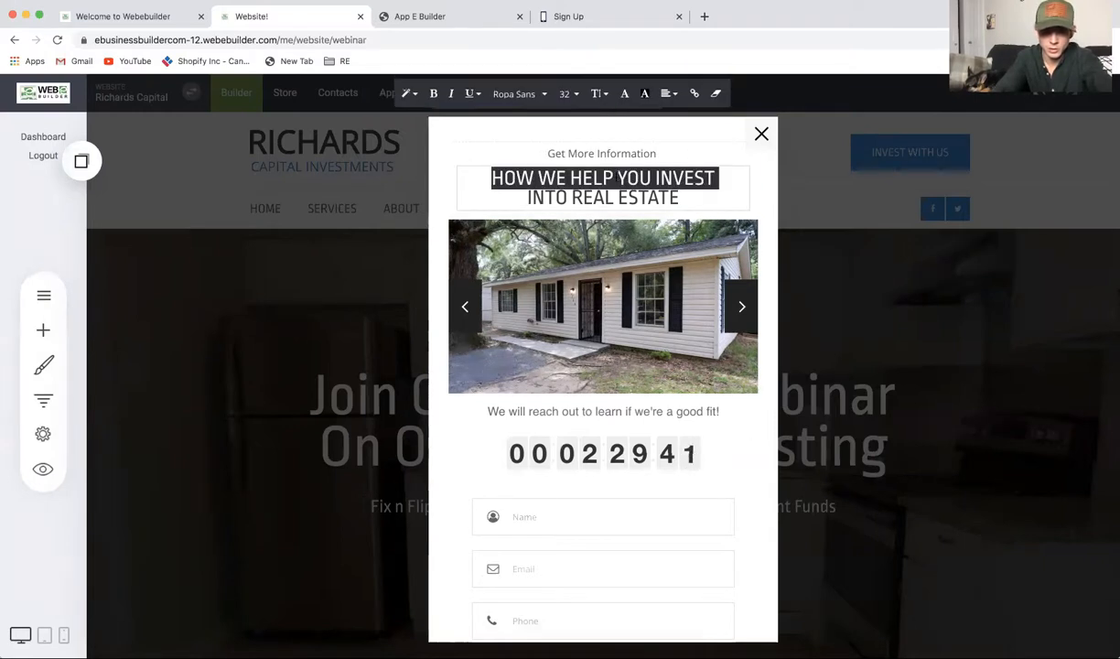
type("Web")
key("BackSpace")
key("BackSpace")
key("BackSpace")
type("OUT OF STATE")
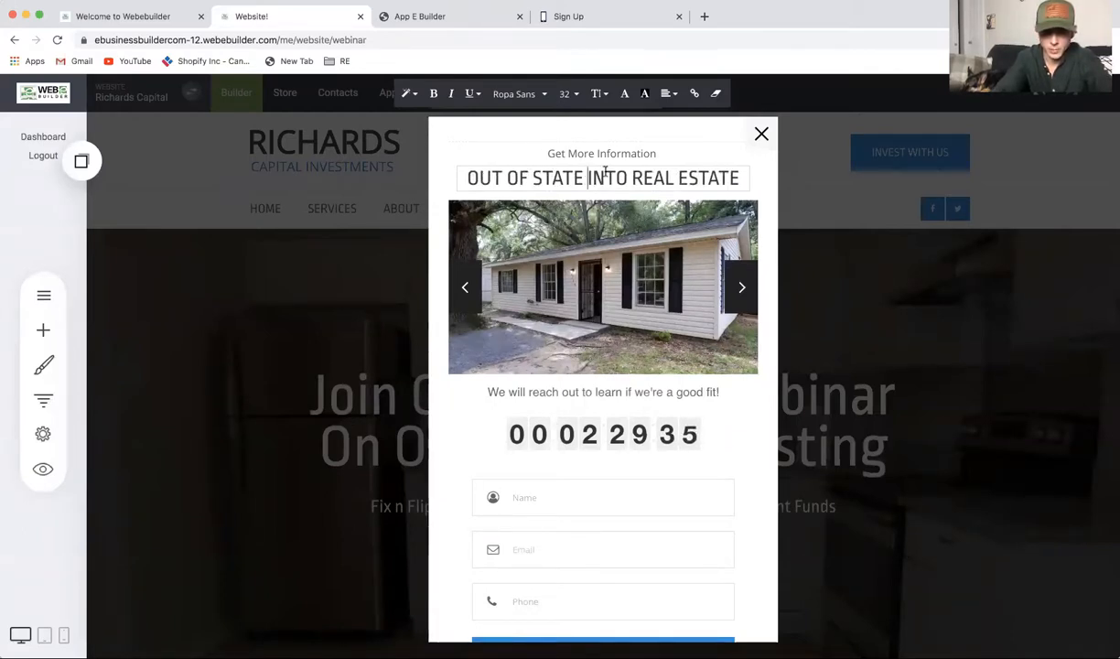
key("Delete")
key("Delete")
key("Delete")
key("Delete")
key("Delete")
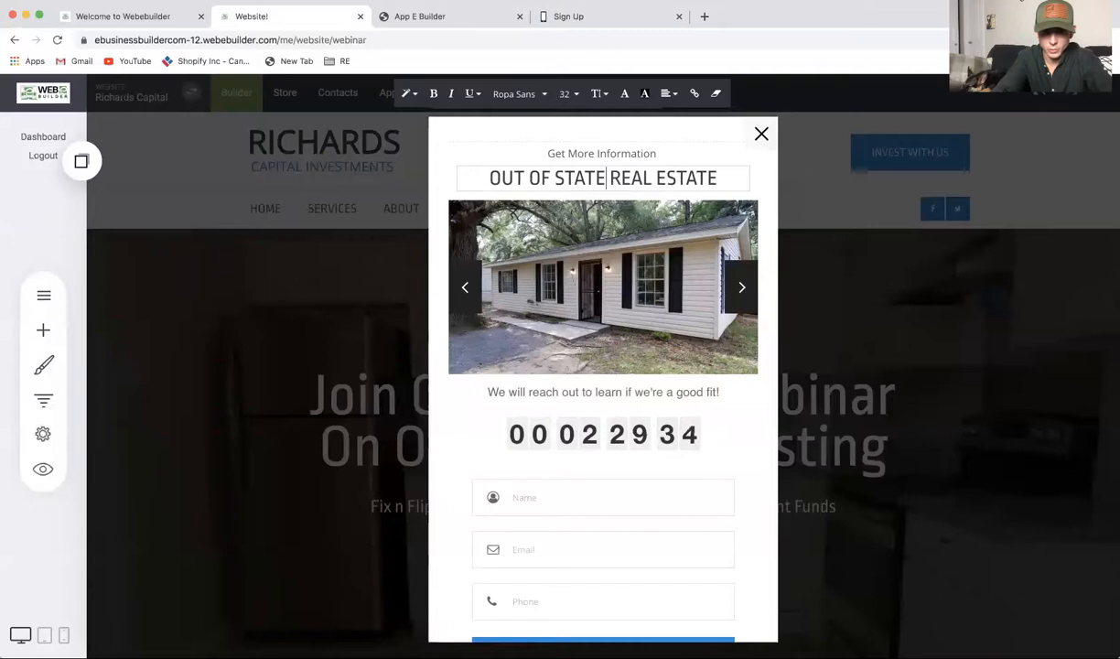
left_click(724, 181)
type("I")
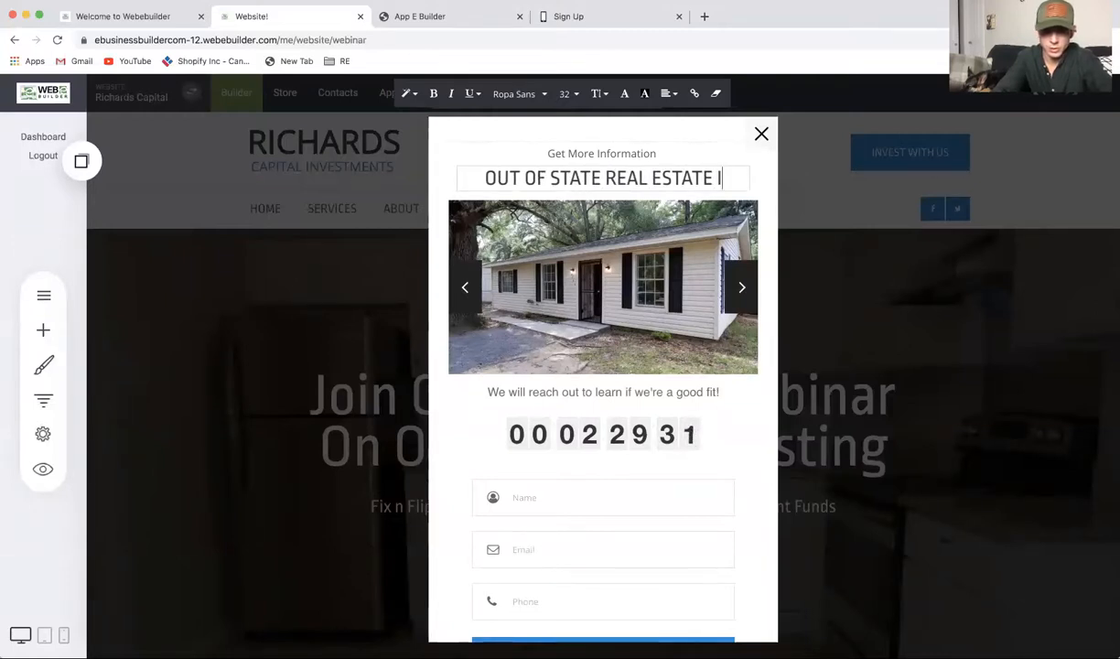
type("NVESTING F")
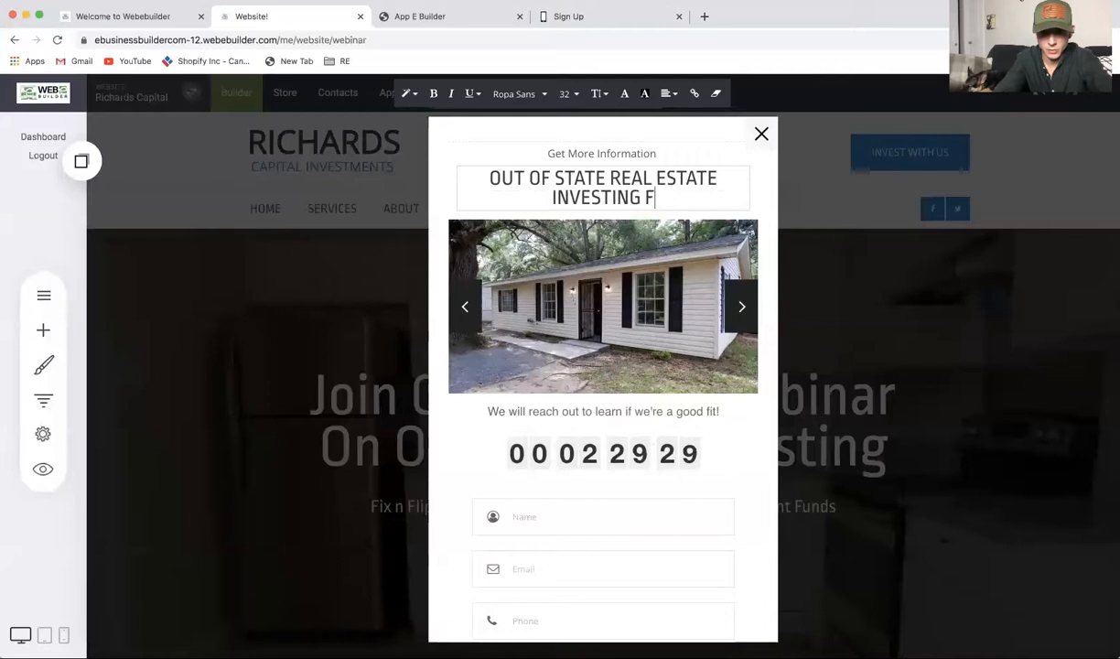
type("REE WEBI")
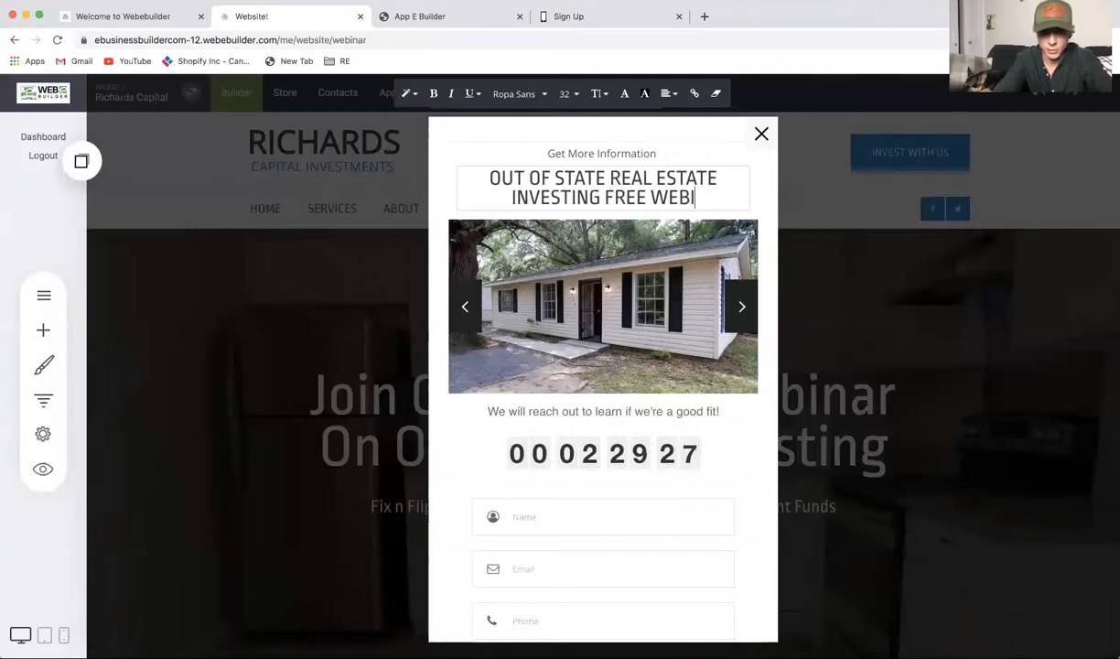
type("NAR SIGN UP")
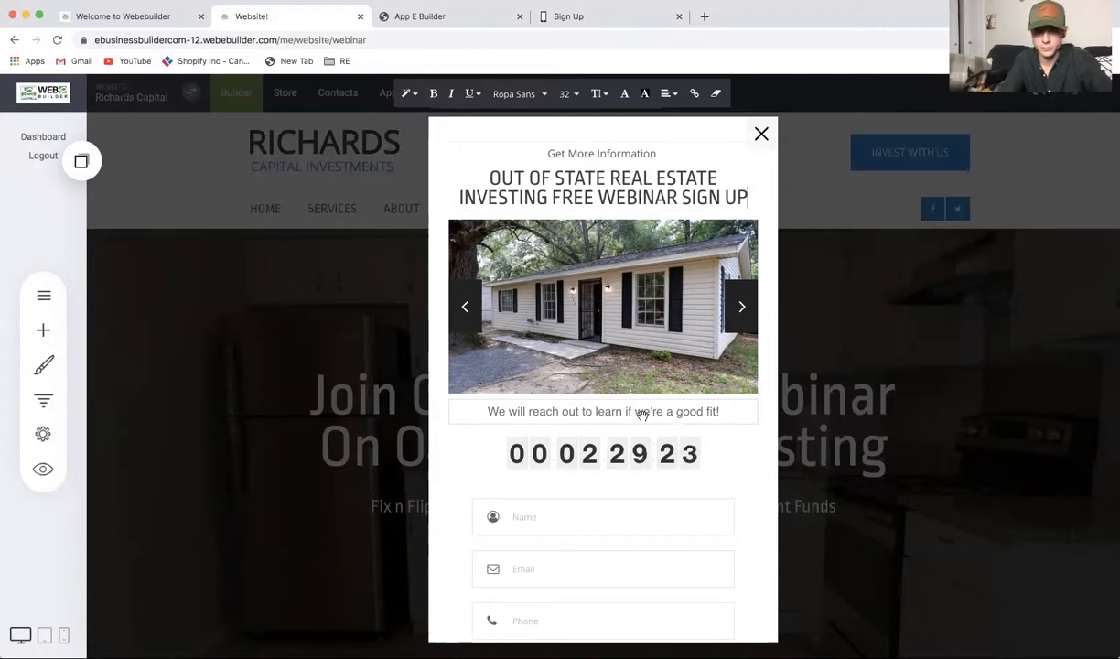
Step: Replace the text line between the photo gallery and the countdown with "Save your seat below!"
left_click(642, 414)
double_click(642, 414)
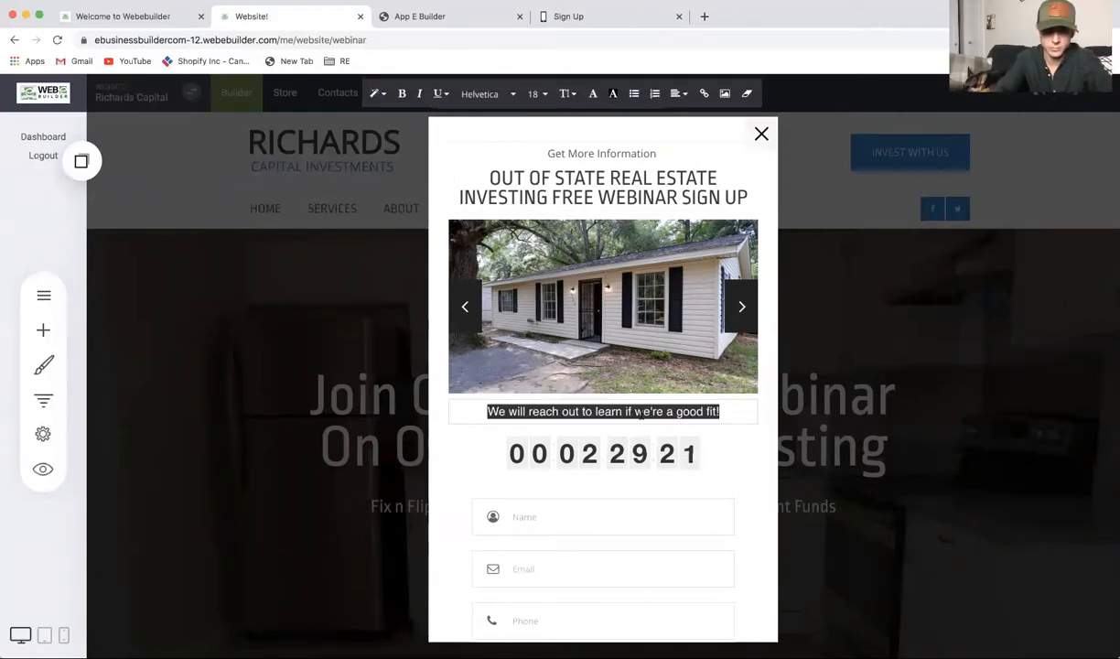
type("Re")
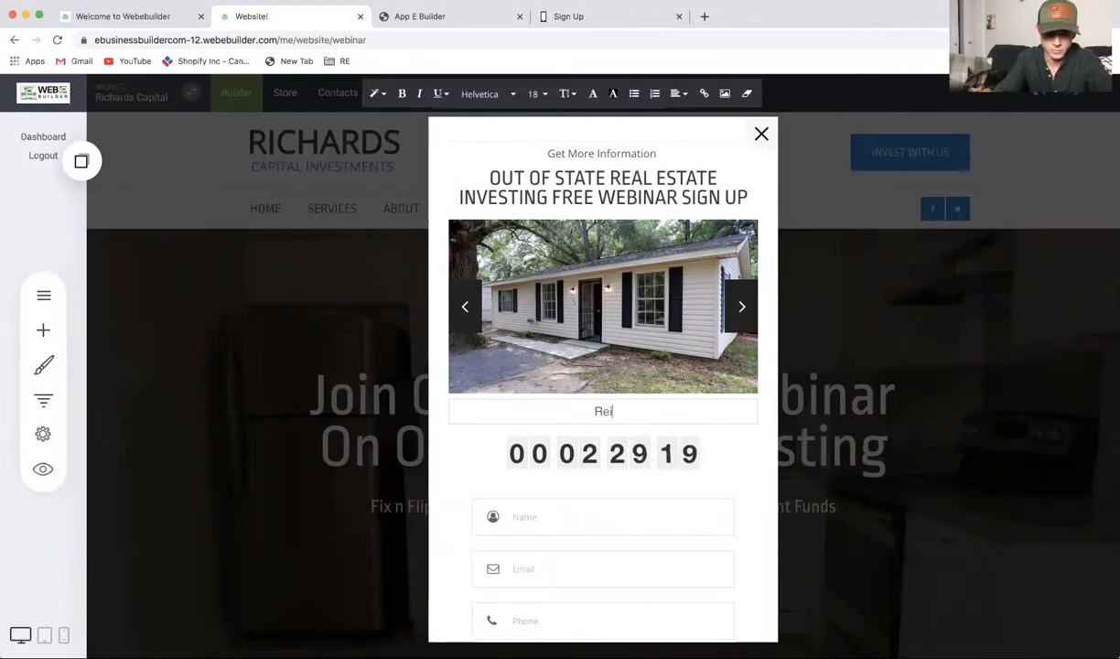
type("i")
key("BackSpace")
key("BackSpace")
key("BackSpace")
type("Sa")
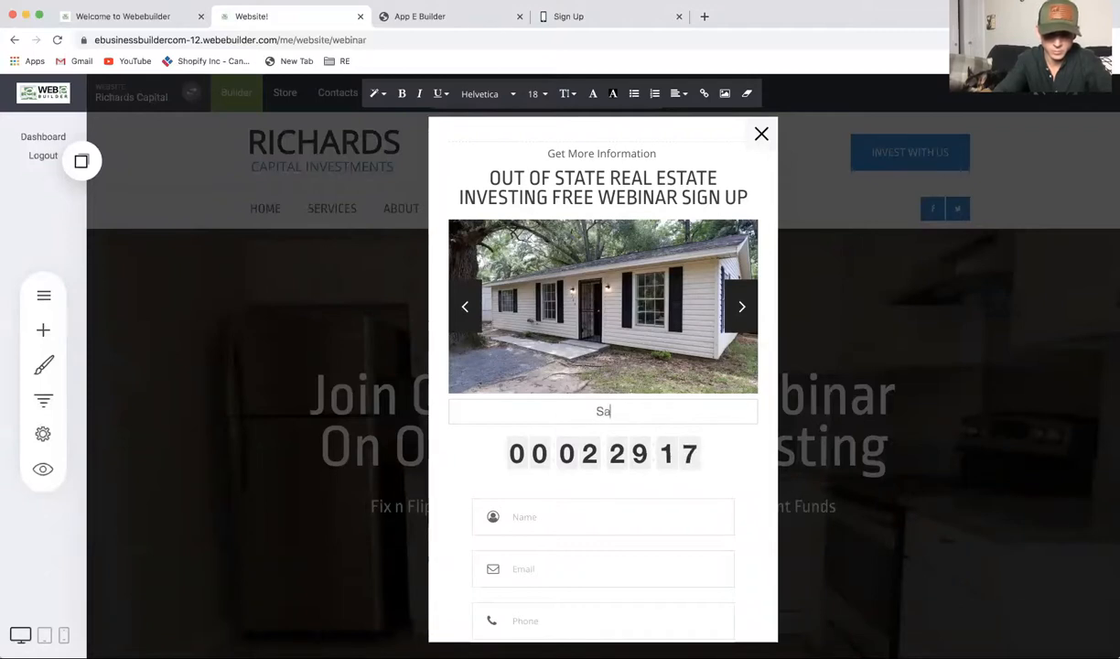
type("ve your seat below!")
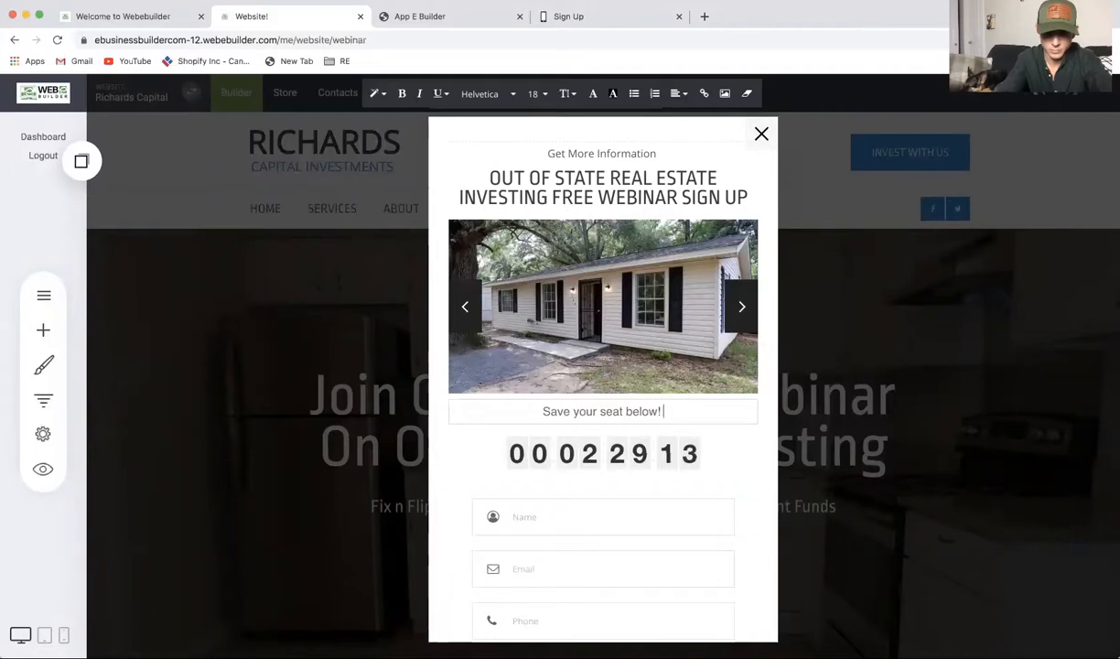
Step: Open the settings of the contact form in the Webinar popup
scroll(638, 452, "down", 2)
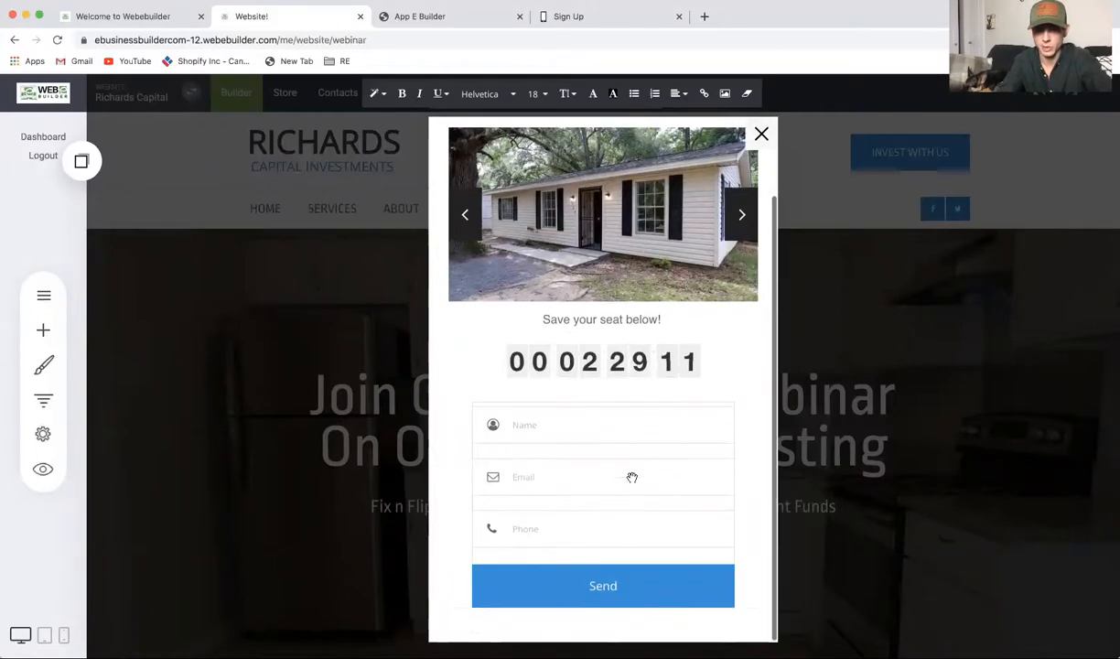
left_click(581, 577)
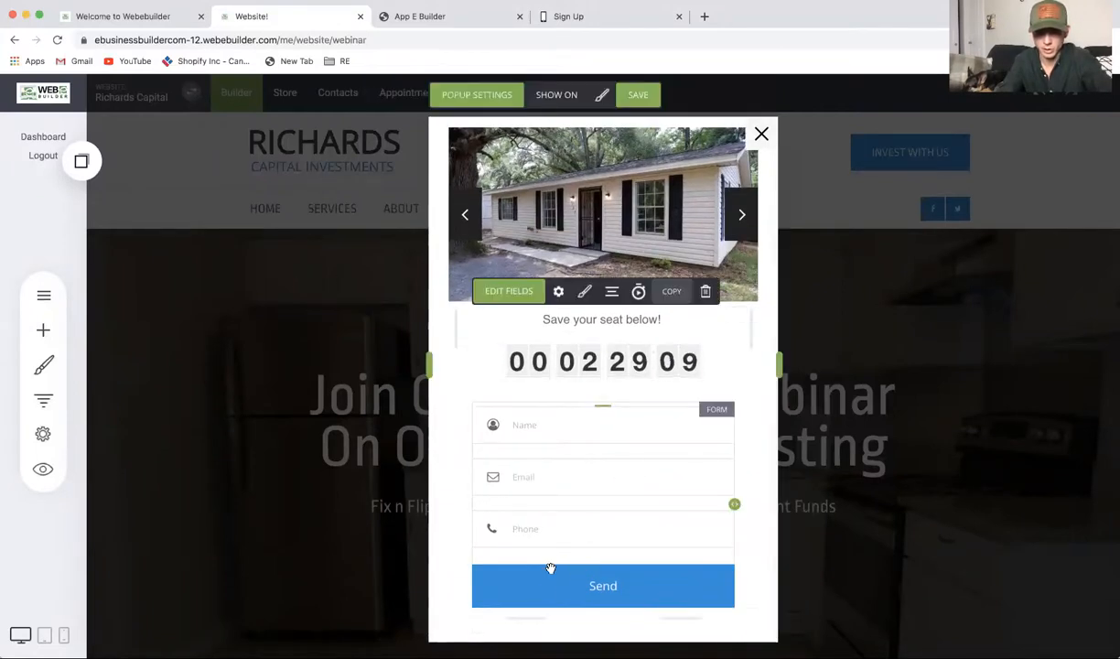
left_click(558, 291)
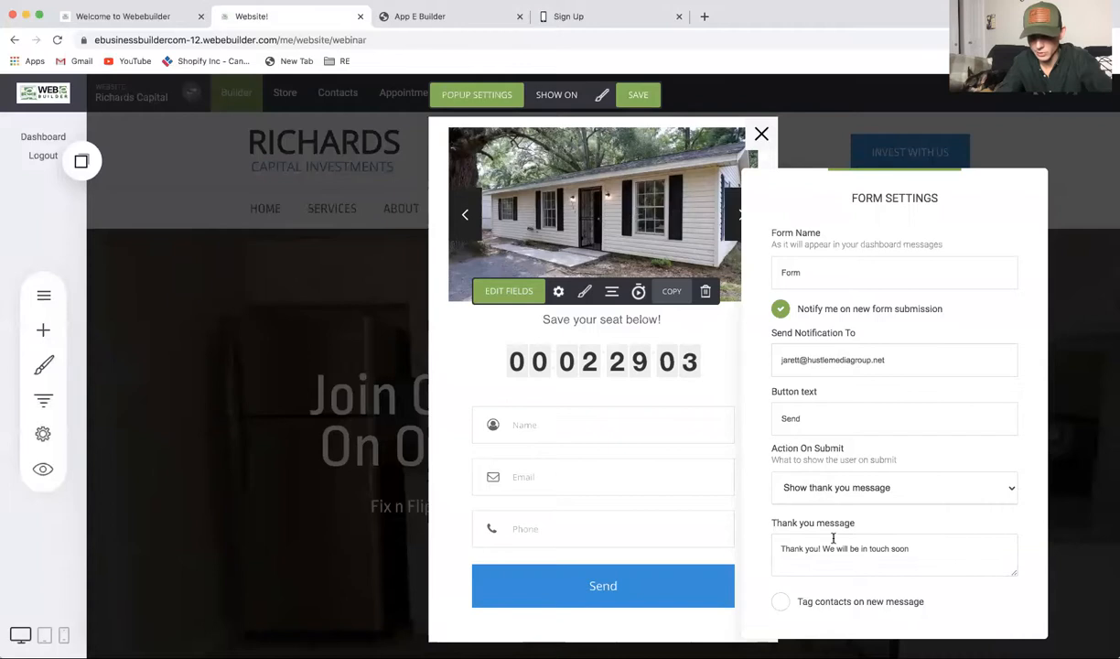
left_click(851, 487)
left_click(851, 507)
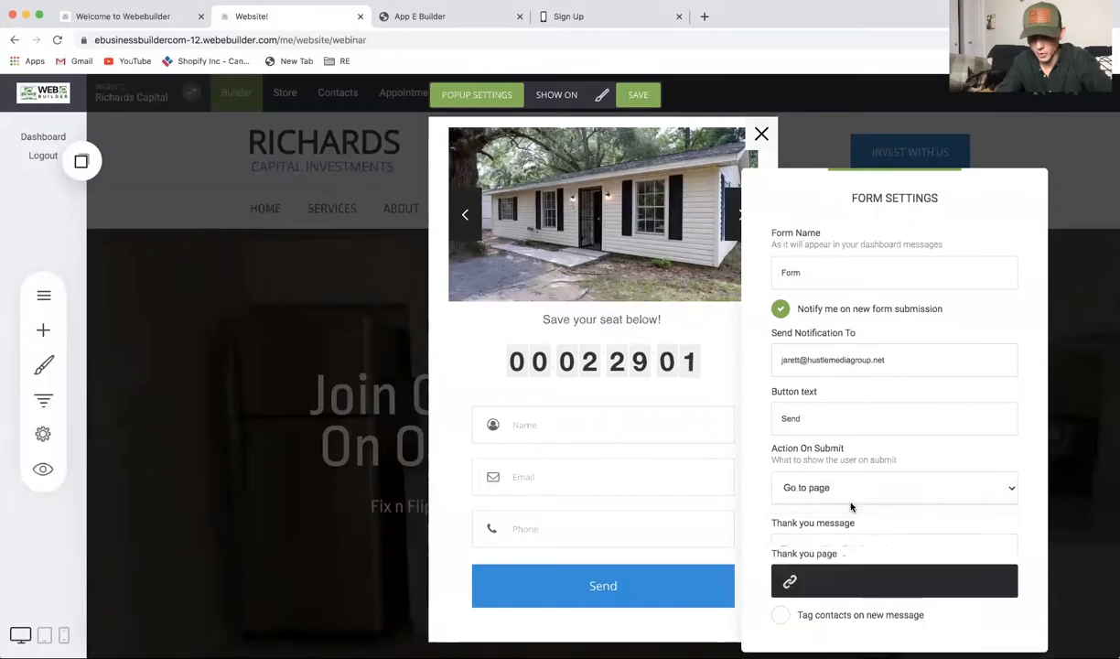
left_click(846, 550)
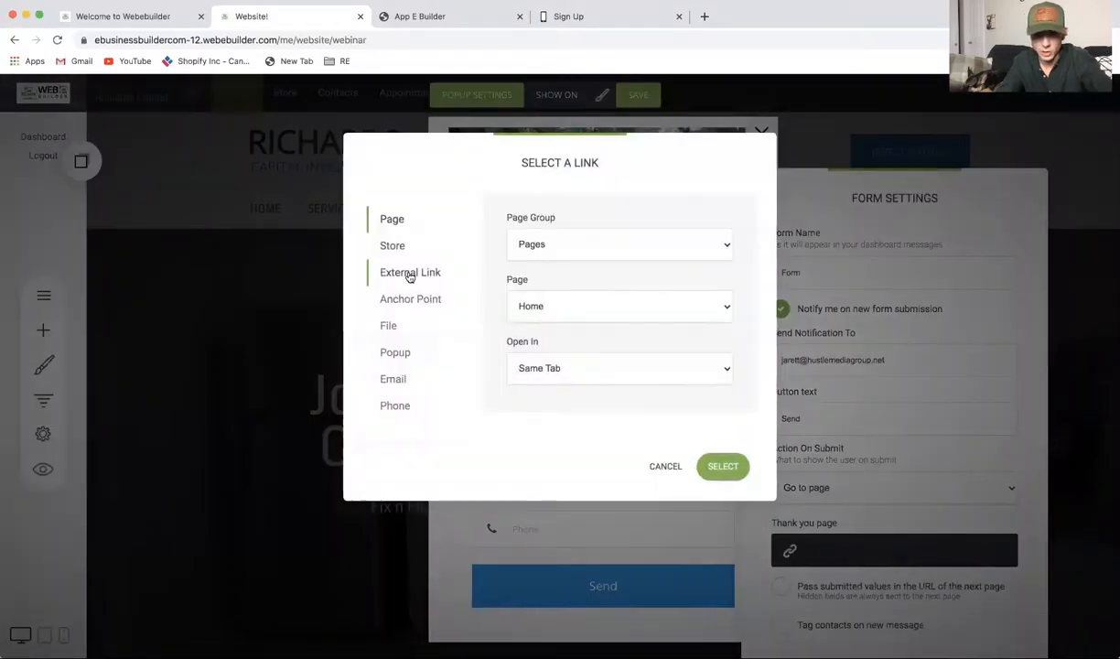
left_click(665, 467)
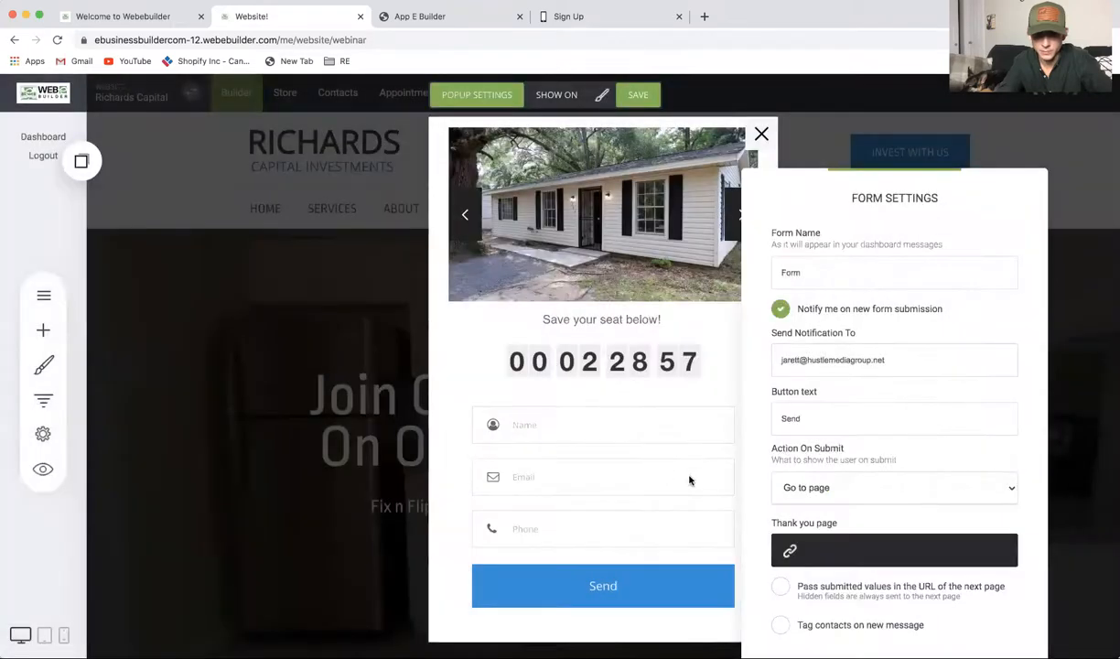
left_click(802, 554)
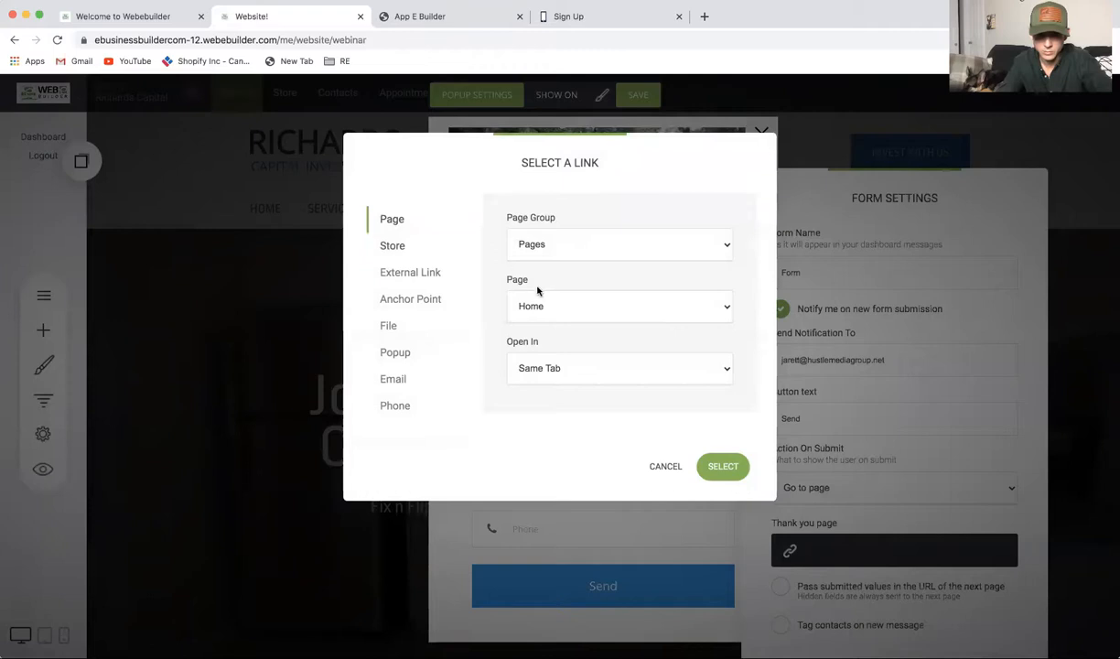
left_click(536, 304)
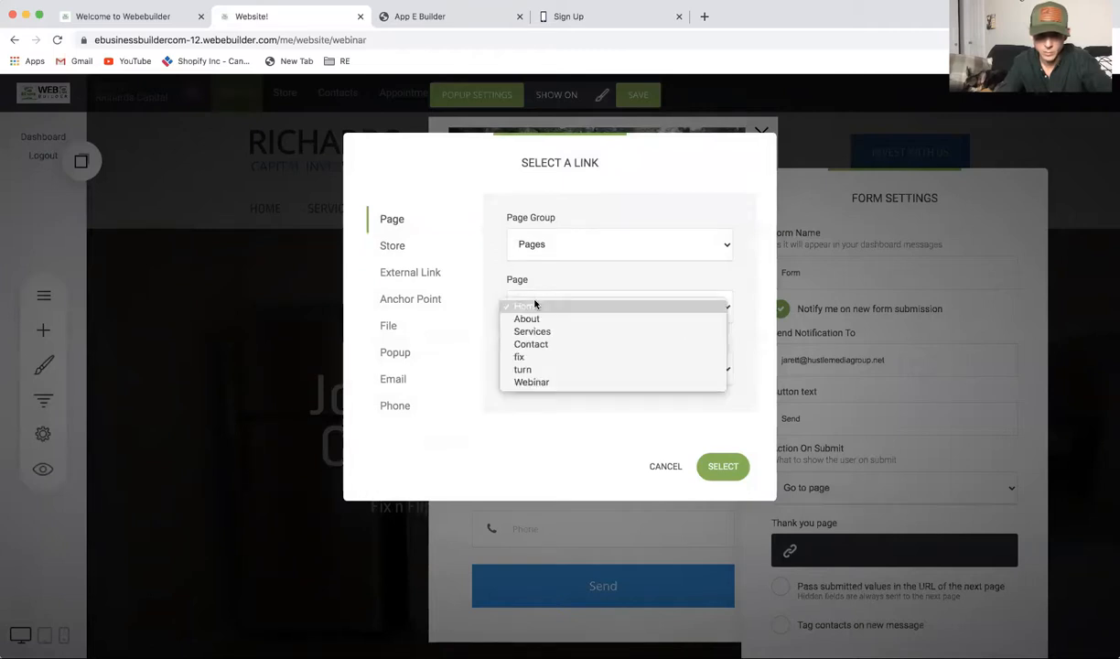
left_click(571, 307)
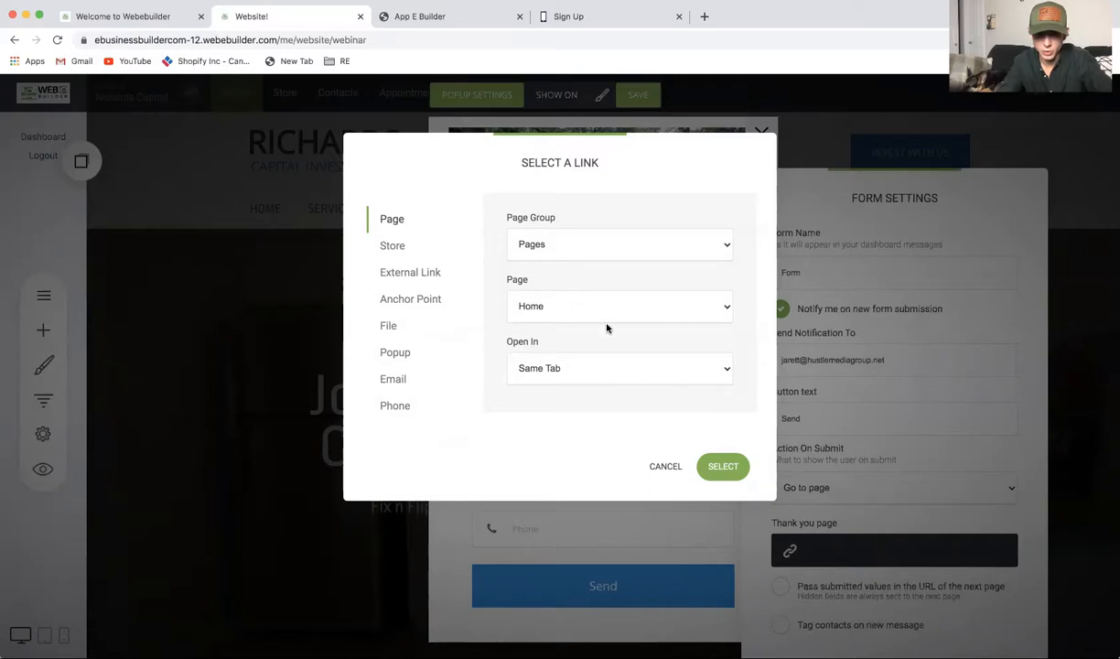
left_click(677, 469)
left_click(826, 489)
left_click(825, 474)
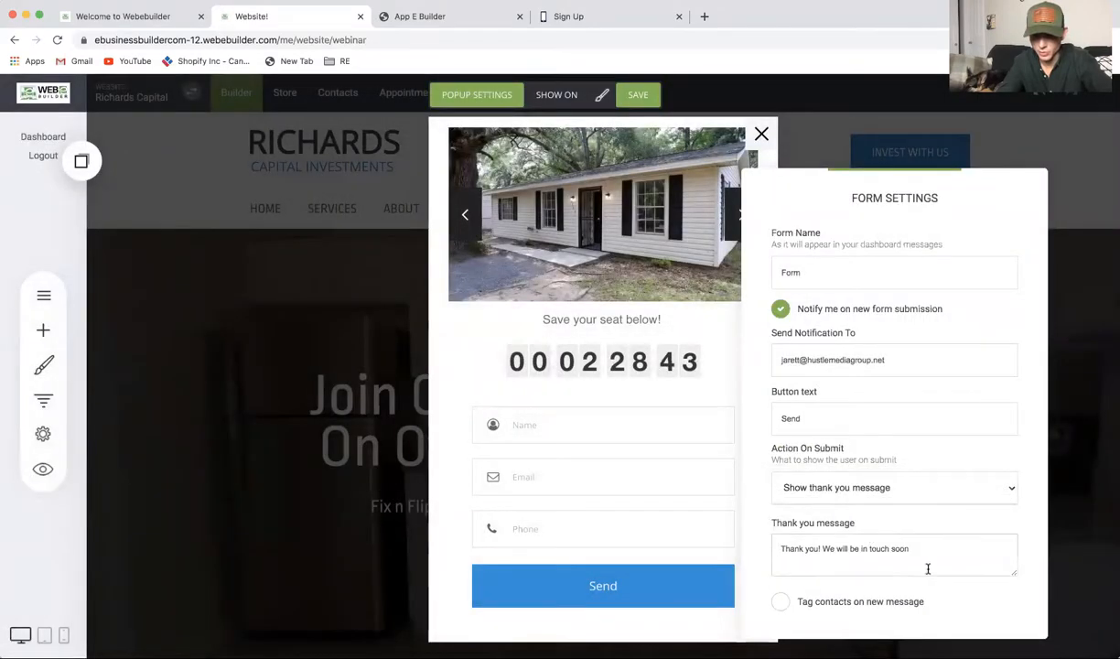
Step: Change the form's thank you message to "Thank you! Check our home page the day of the webinar to join or check your email", save and close the popup
left_click_drag(909, 543, 834, 540)
left_click(834, 541)
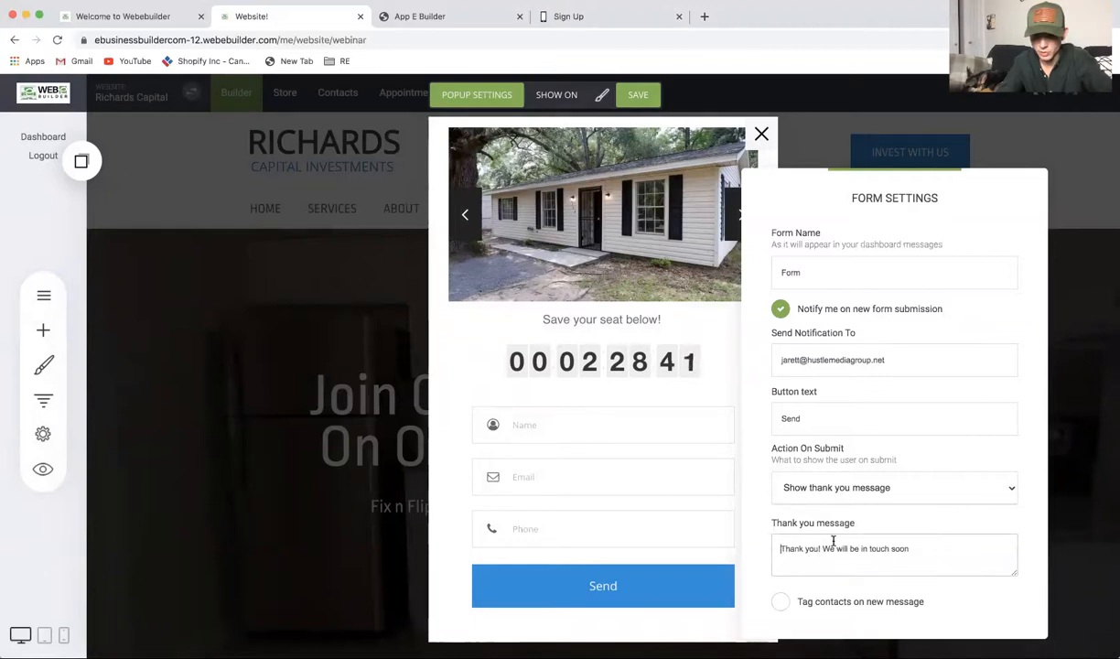
left_click_drag(911, 548, 834, 547)
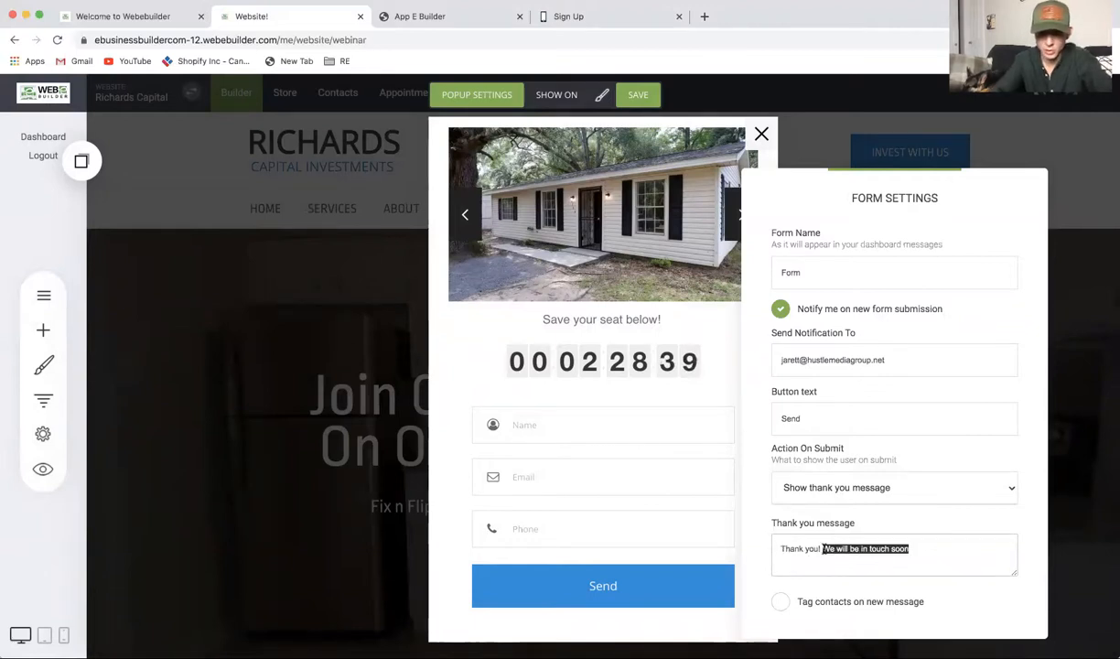
type("C")
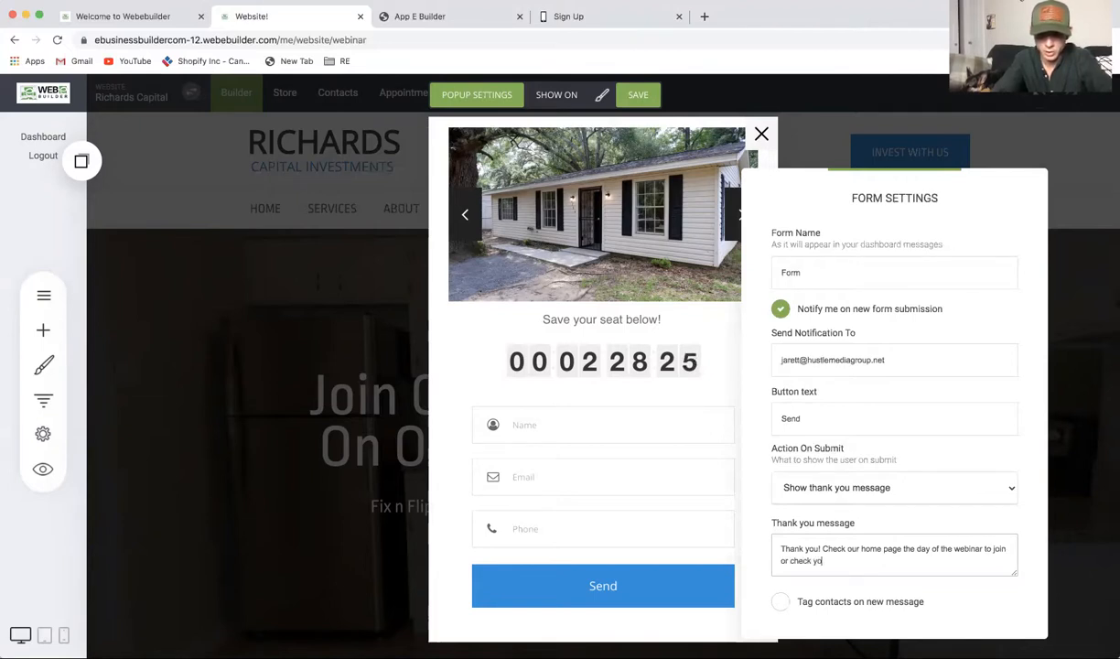
type("l")
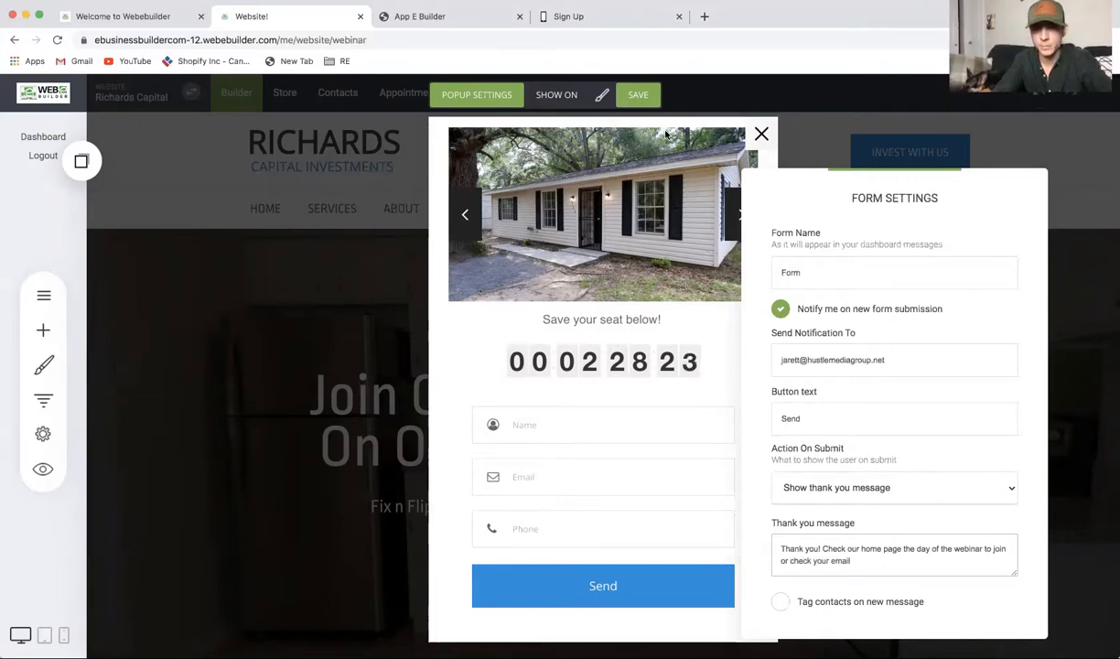
left_click(640, 95)
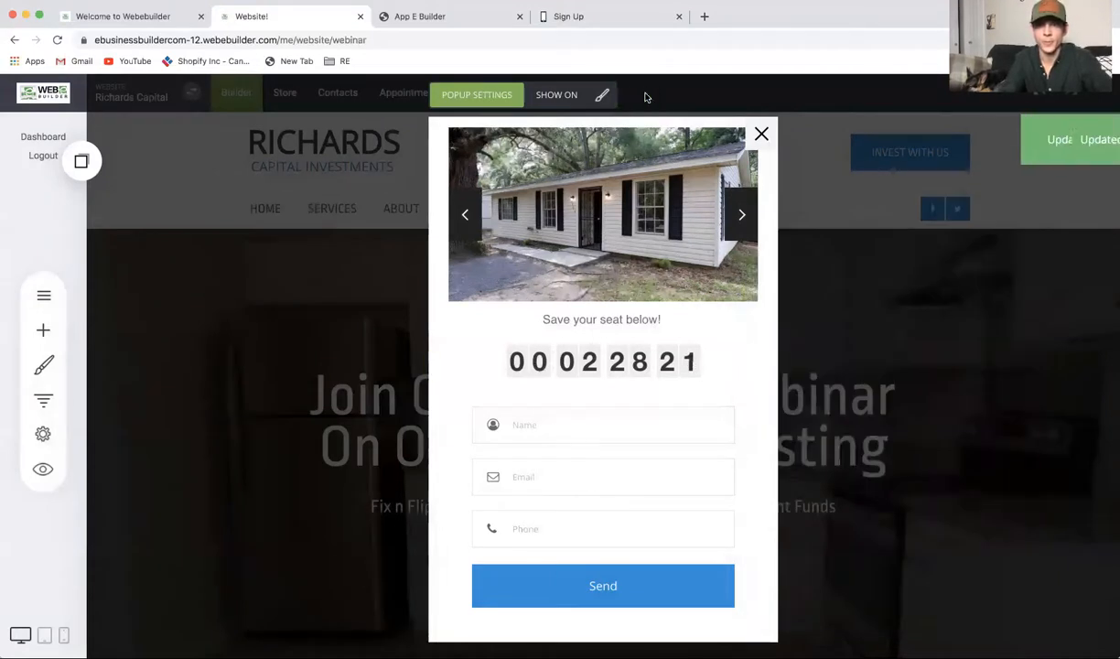
left_click(763, 135)
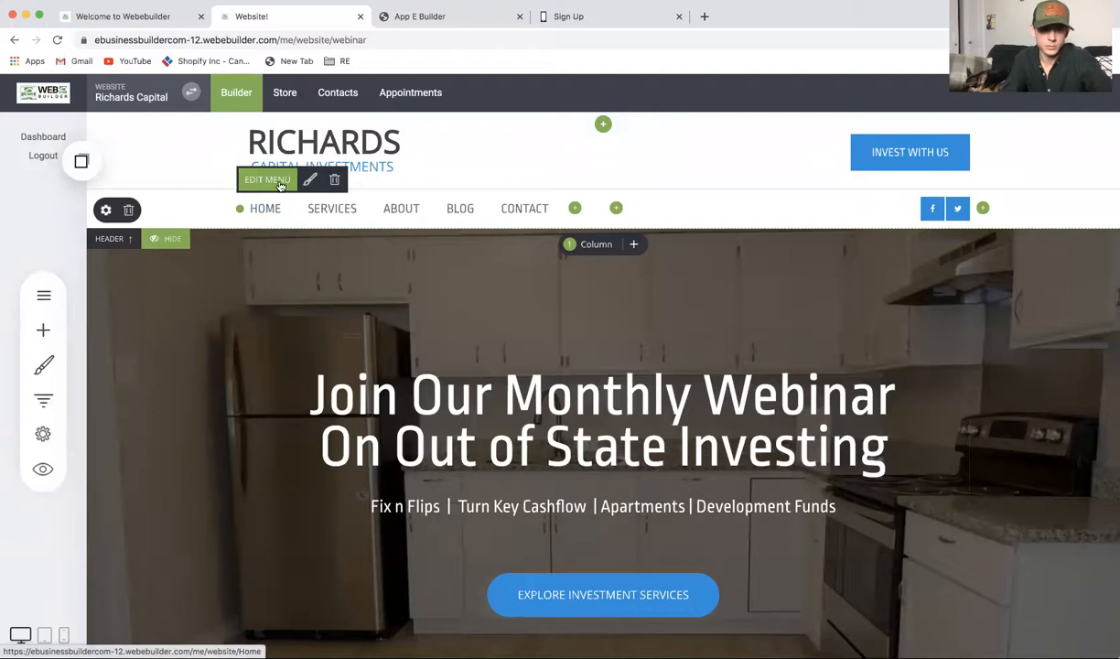
Step: Add a menu item linking to the Webinar page and nest it under Services, below turnkey
left_click(280, 183)
left_click(557, 211)
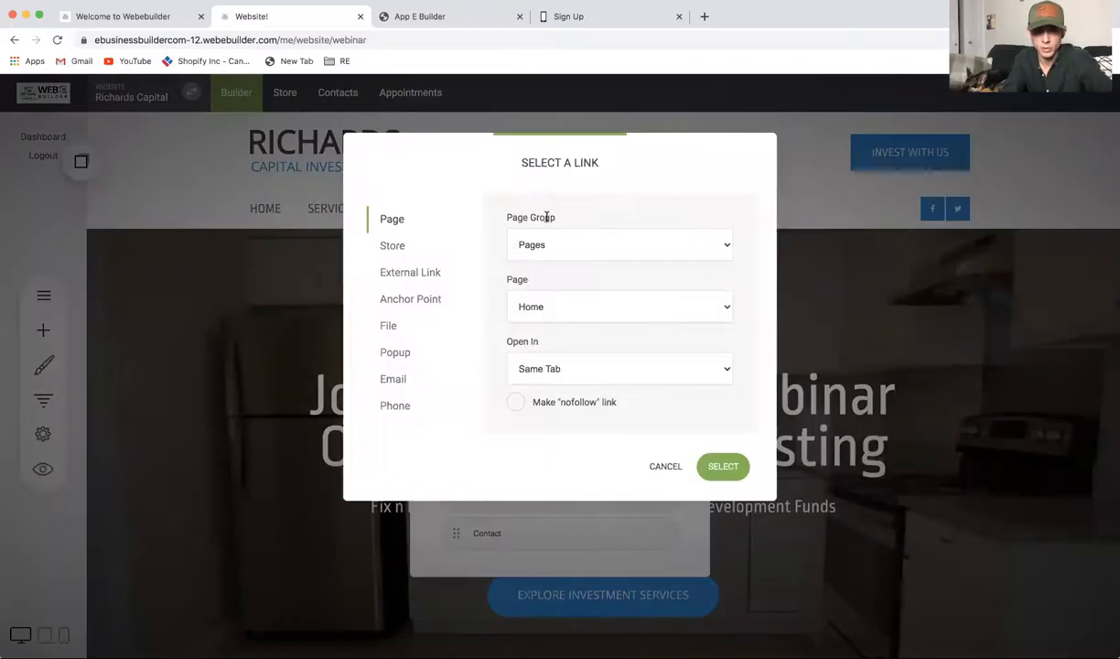
left_click(538, 307)
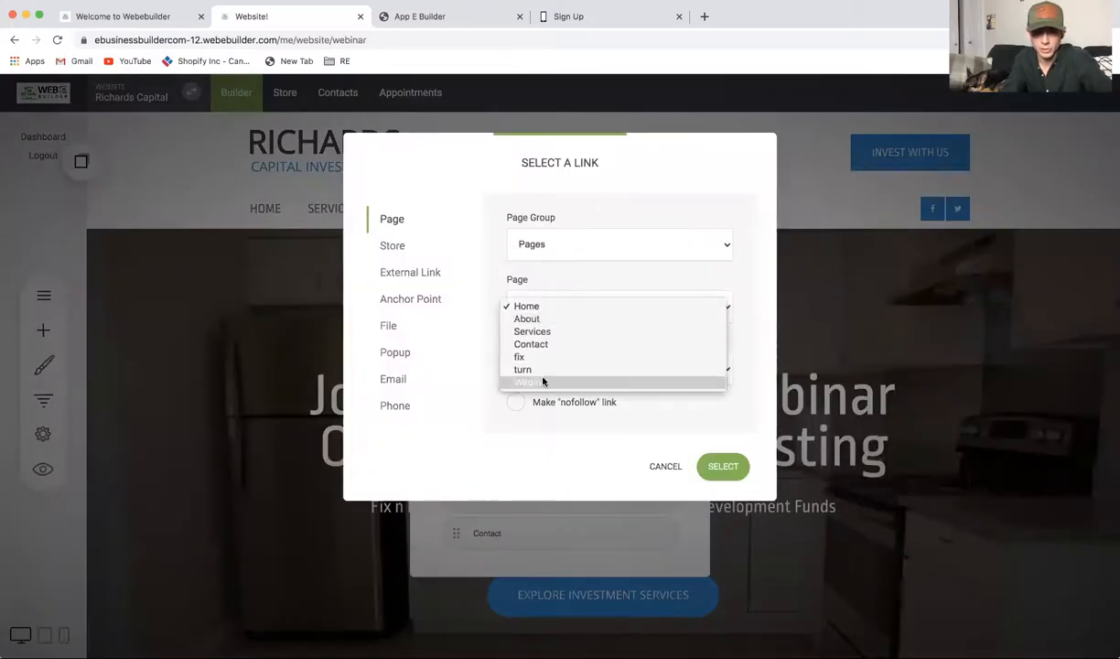
left_click(540, 379)
left_click(722, 468)
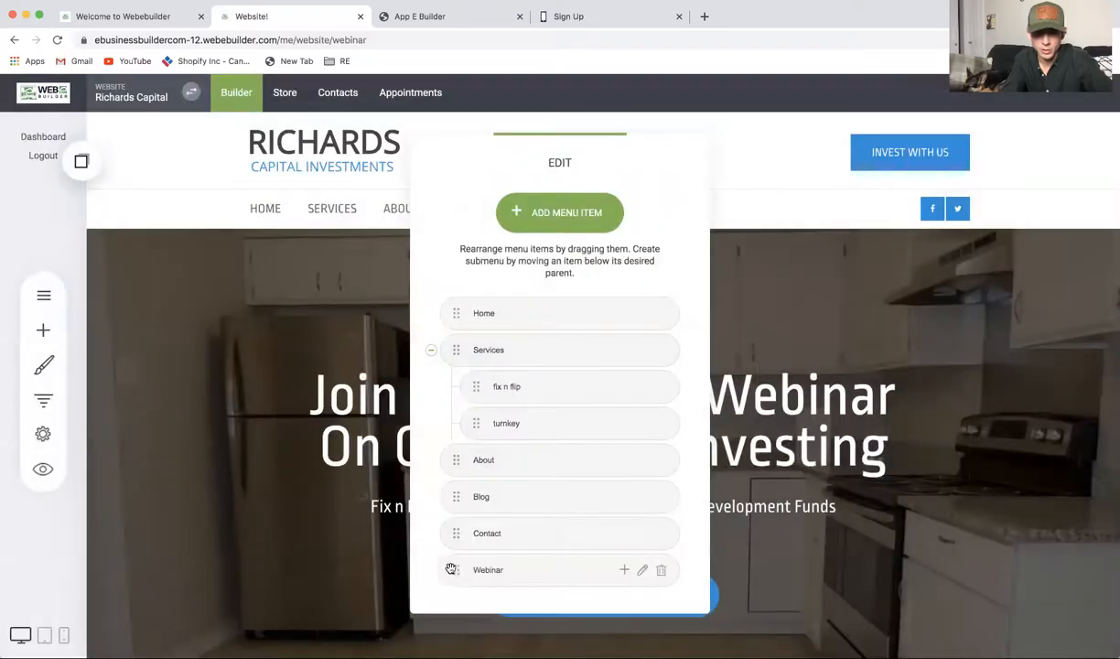
left_click_drag(456, 569, 475, 459)
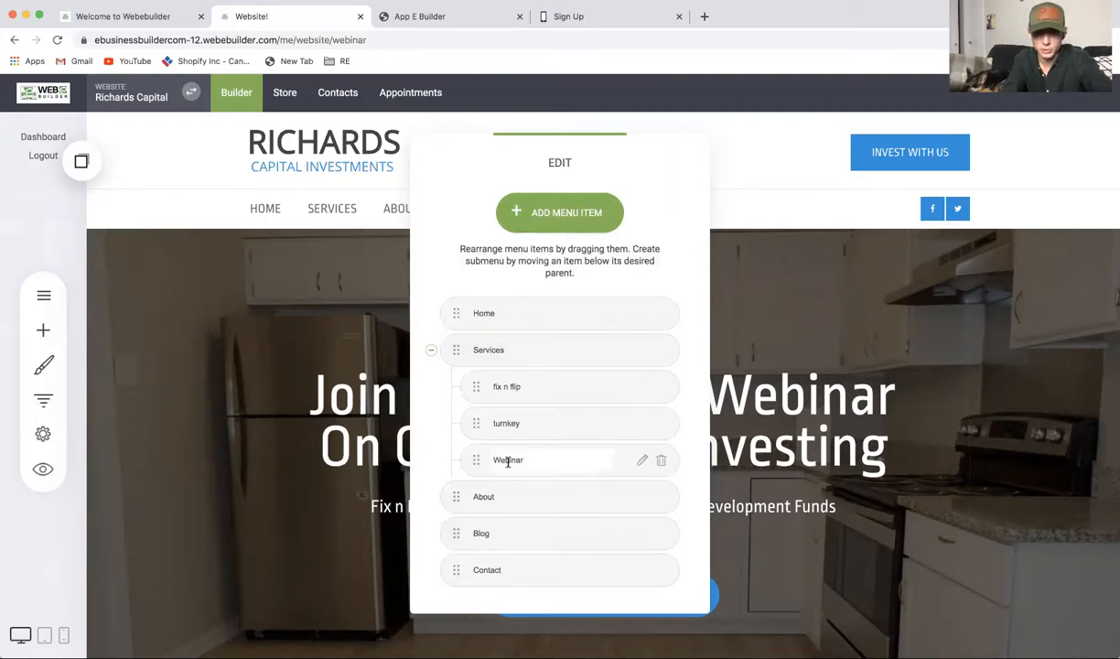
left_click(789, 315)
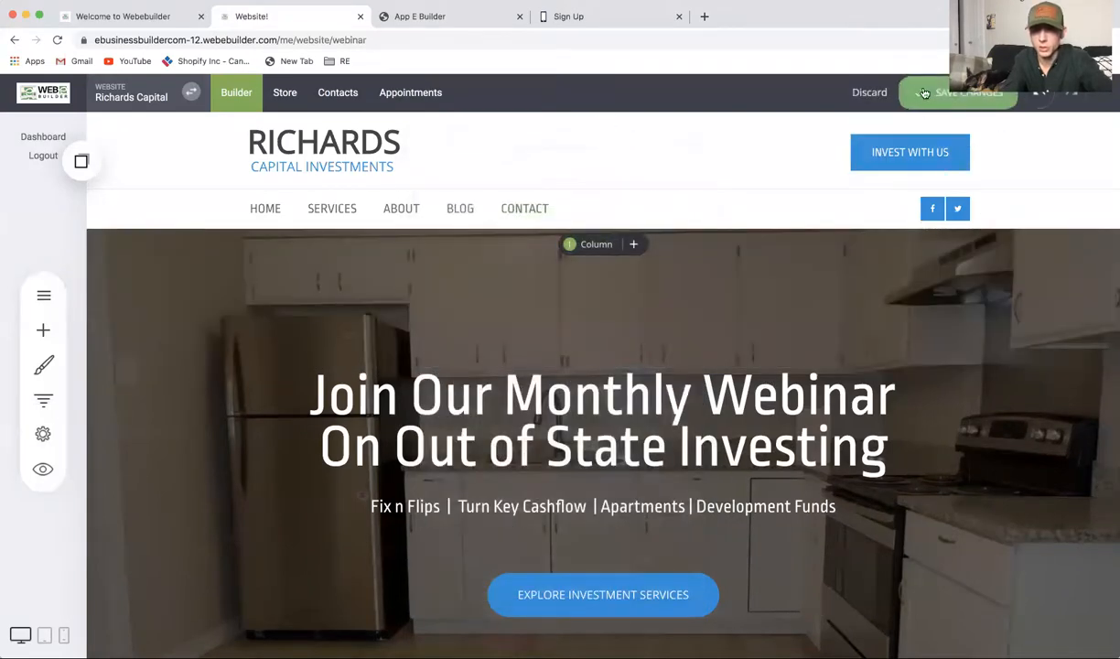
Step: Open the live site richardscapitalinvestments.com in a new browser tab and look through its Webinar page under Services
left_click(703, 15)
type("rich")
key("Return")
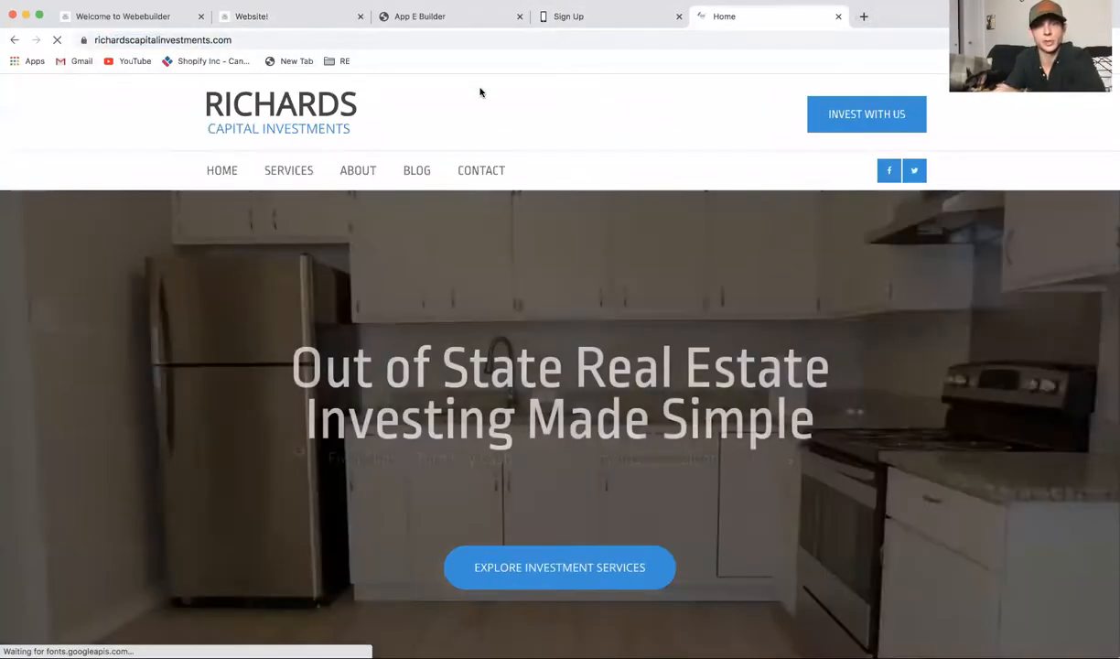
mouse_move(285, 175)
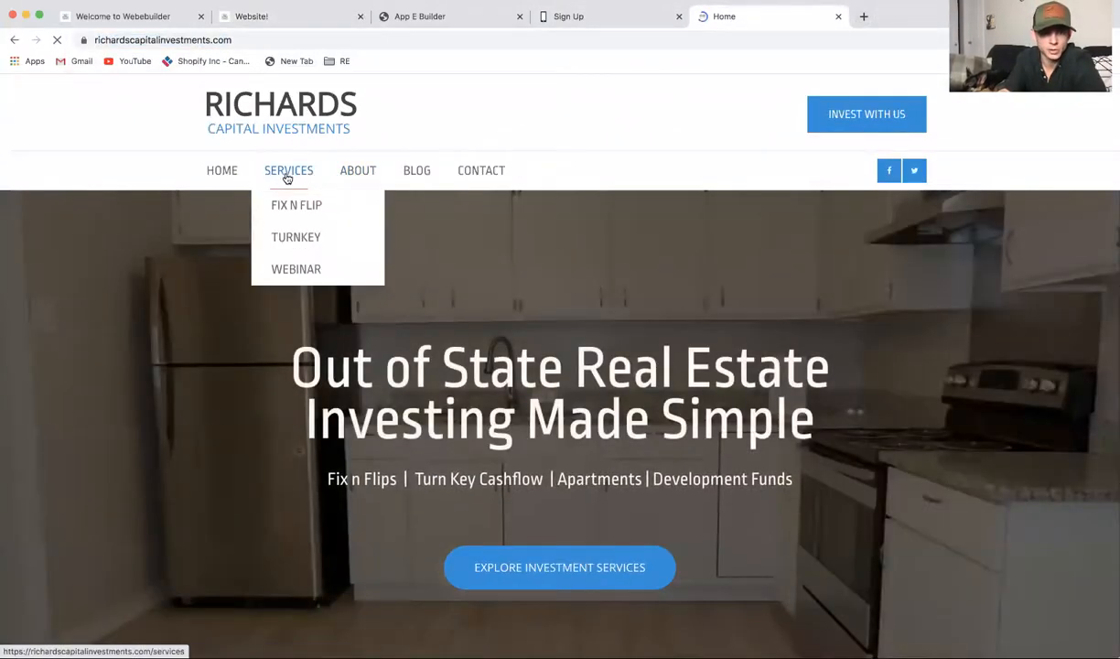
left_click(280, 268)
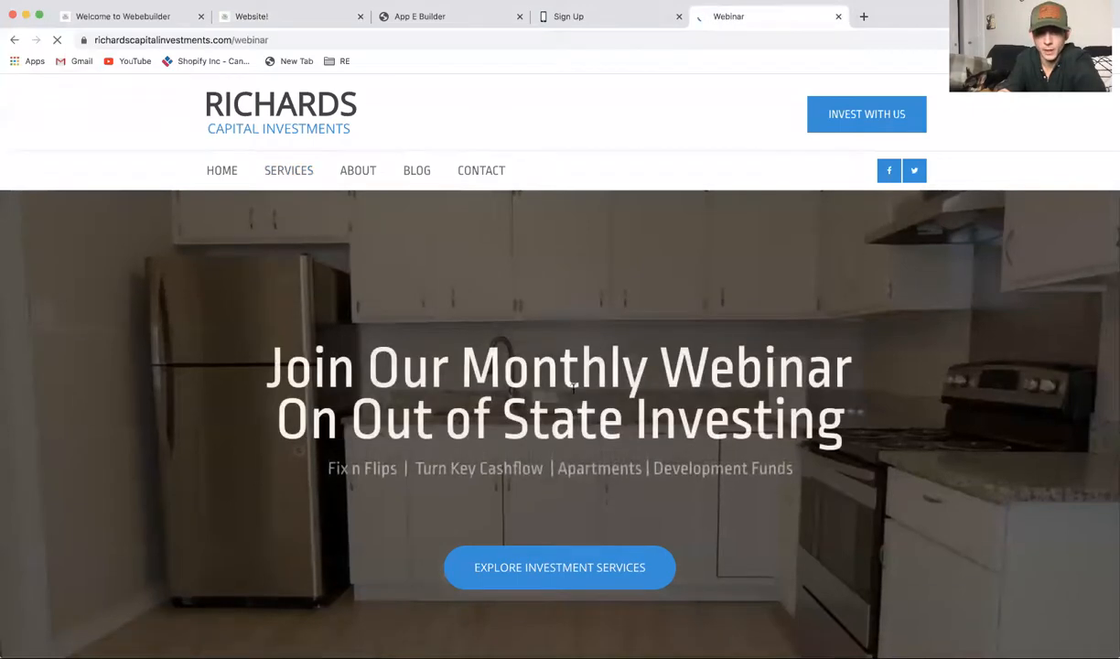
scroll(573, 389, "down", 12)
scroll(573, 389, "up", 12)
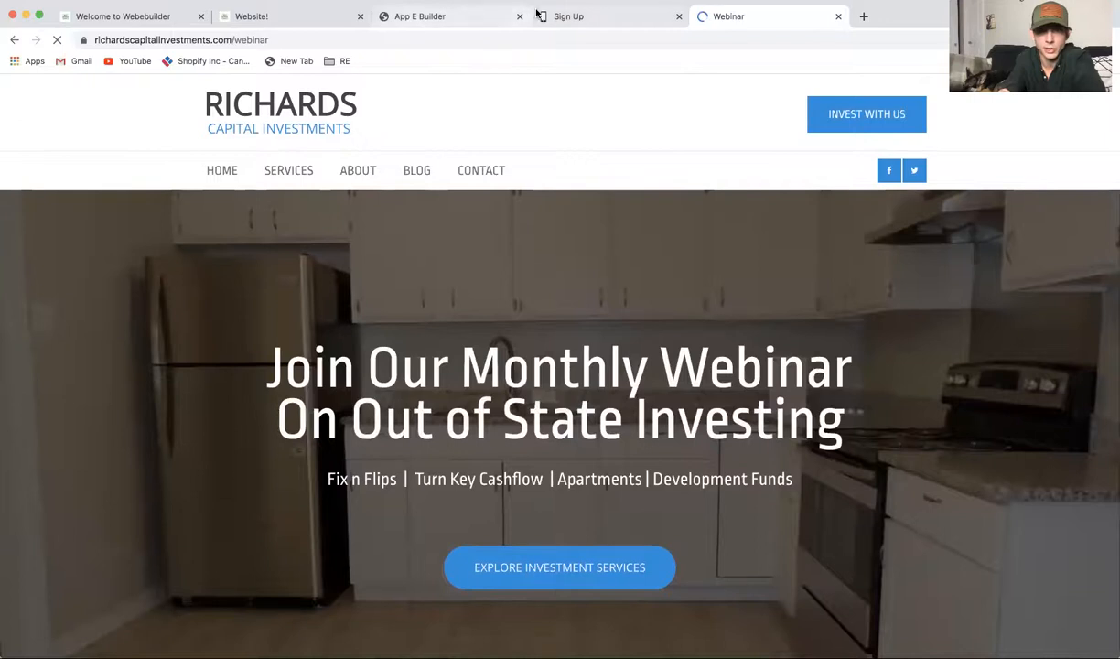
Step: Return to the website builder and link the hero's "Explore Investment Services" button to the Webinar popup
left_click(290, 15)
scroll(647, 452, "down", 3)
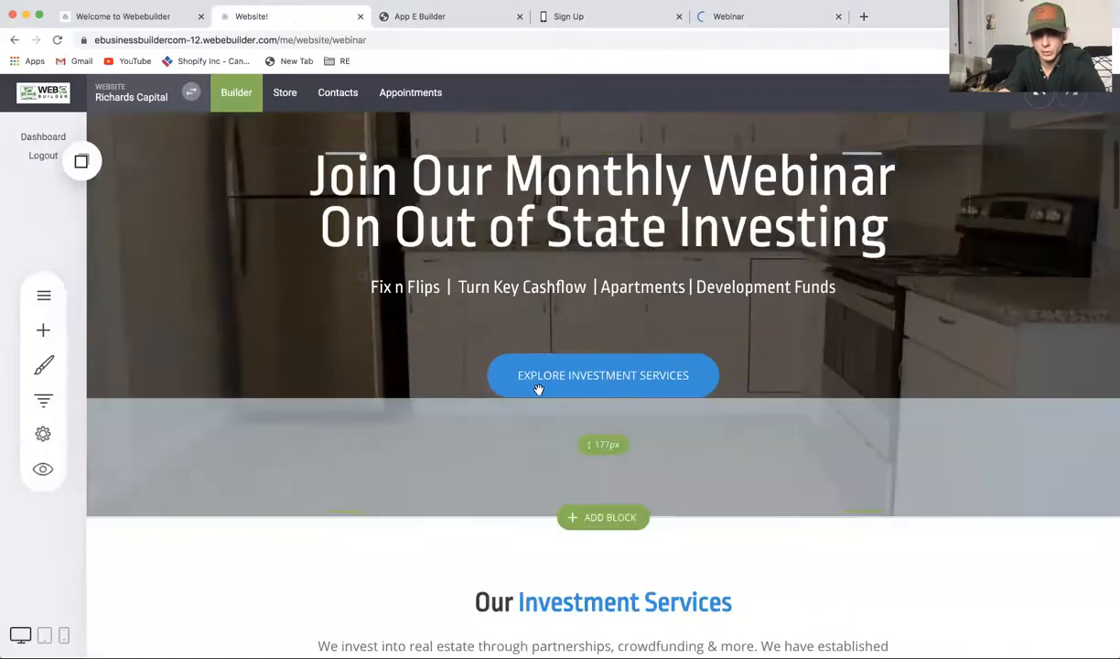
left_click(536, 382)
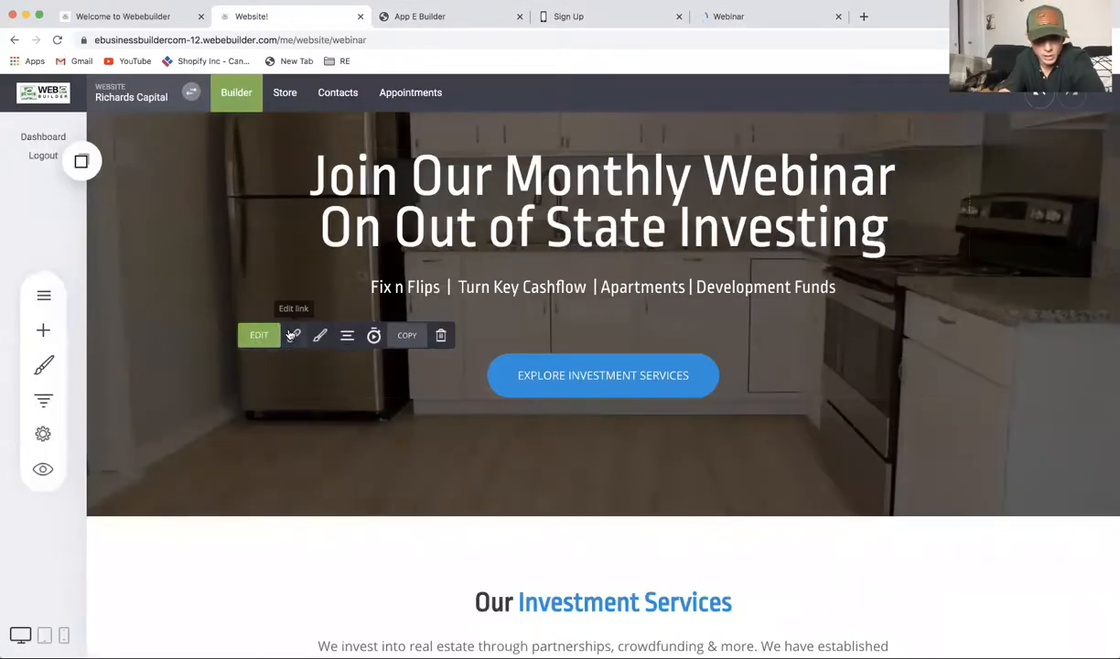
left_click(292, 336)
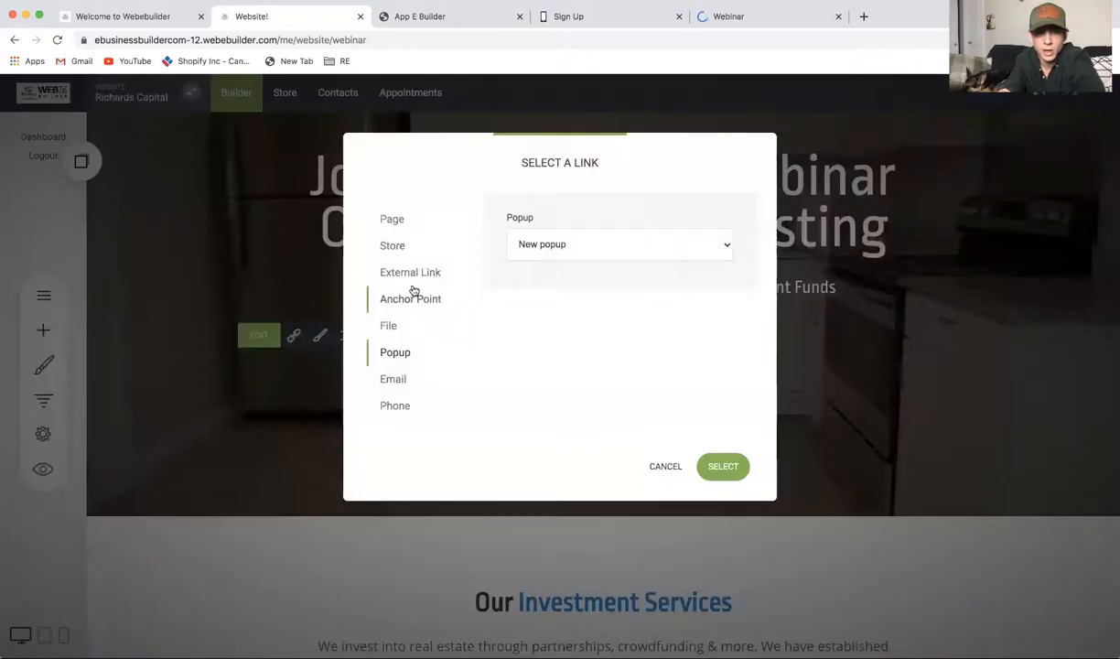
left_click(578, 251)
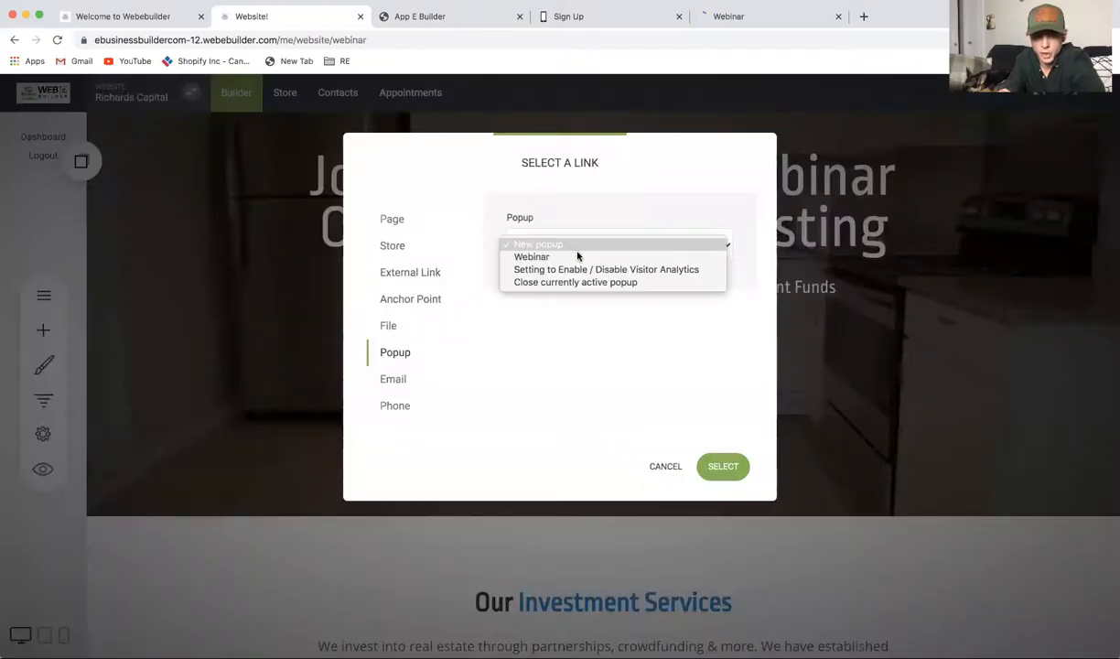
left_click(549, 254)
left_click(720, 466)
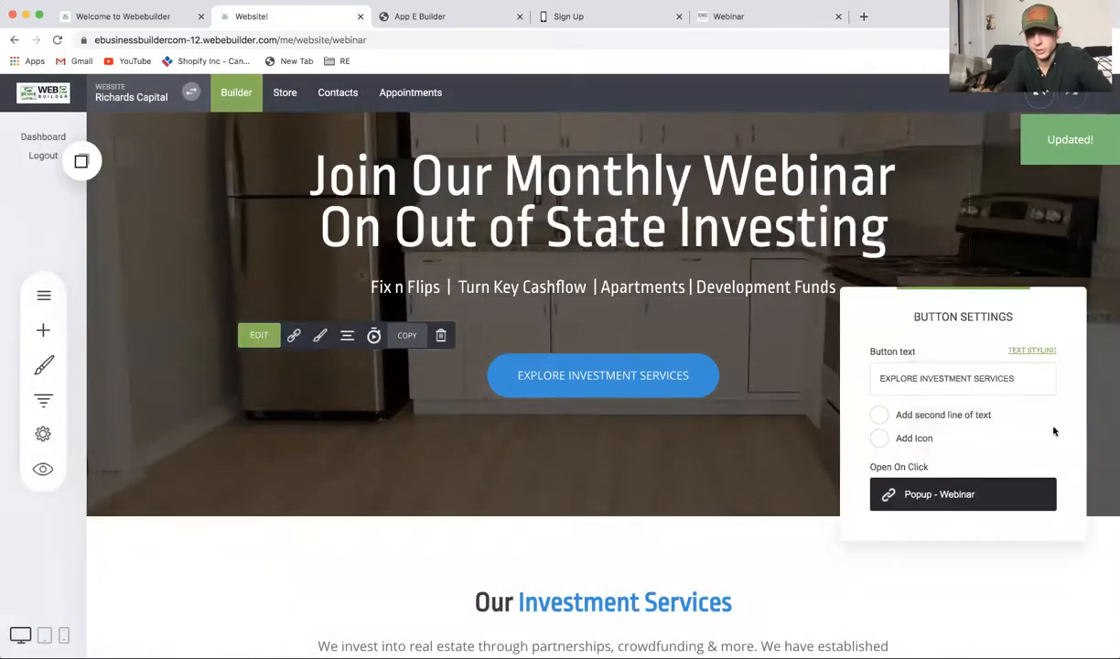
Step: Set the hero button's text to "Join Now" and save the page changes
triple_click(1038, 379)
type("Join Now")
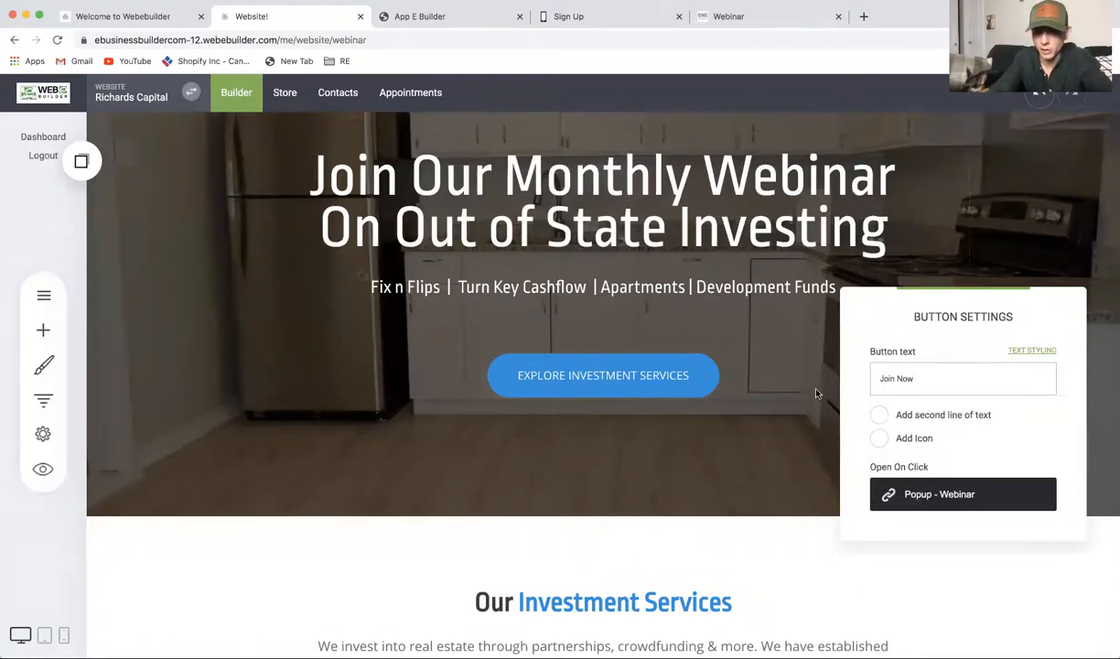
left_click(817, 394)
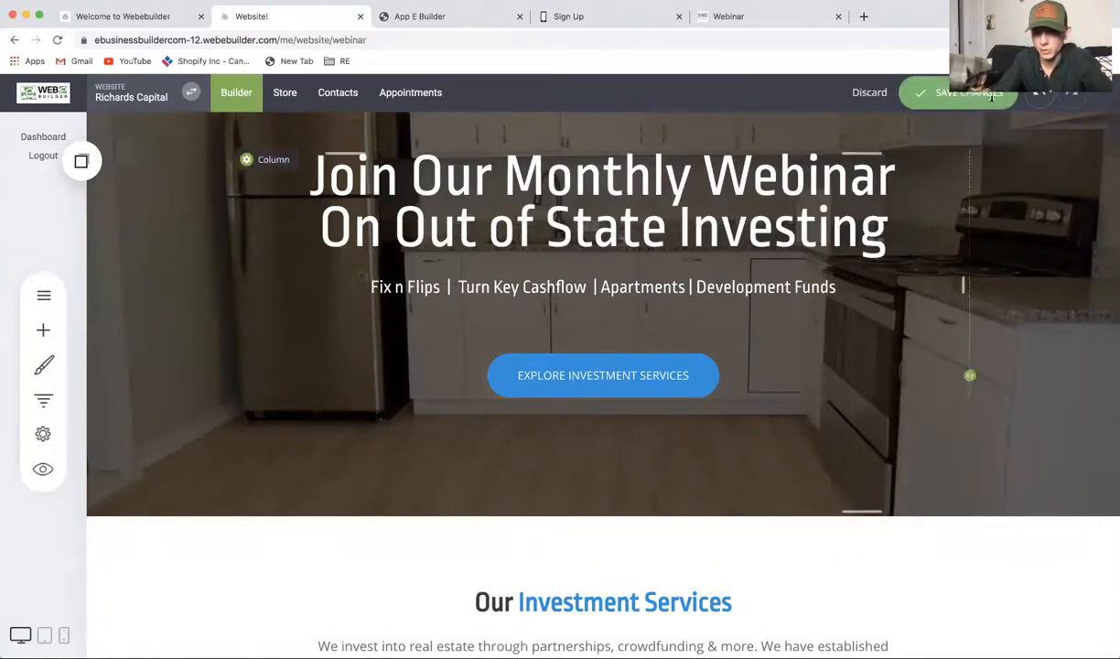
left_click(915, 92)
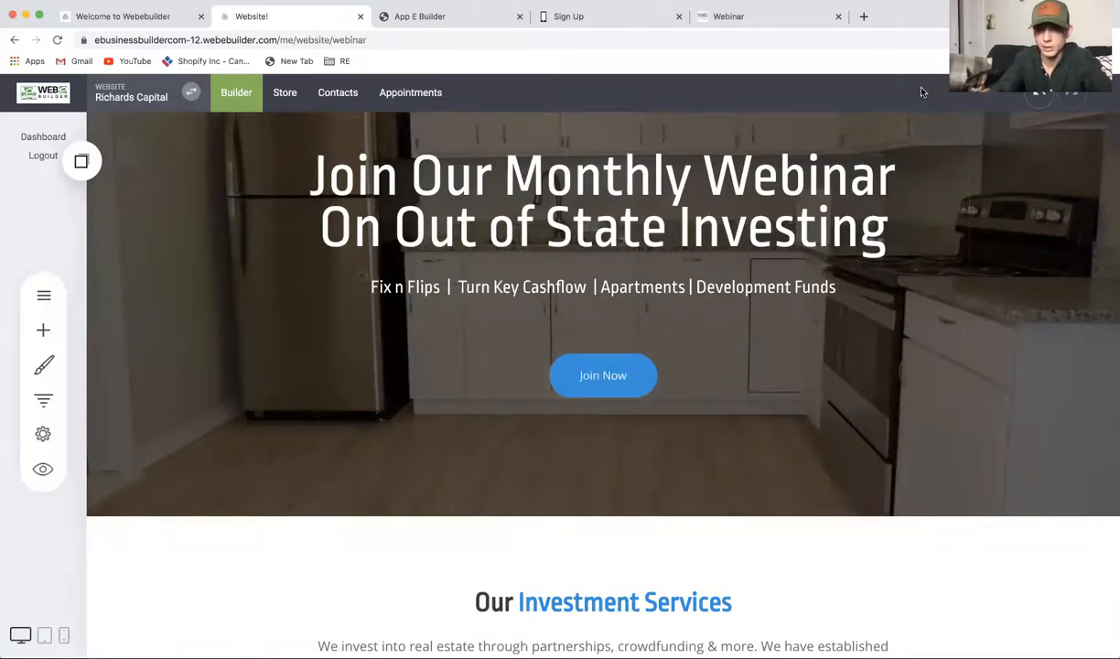
Step: Change the hero button's text to "FREE Sign Up" and reconfirm its link to the Webinar popup
left_click(601, 380)
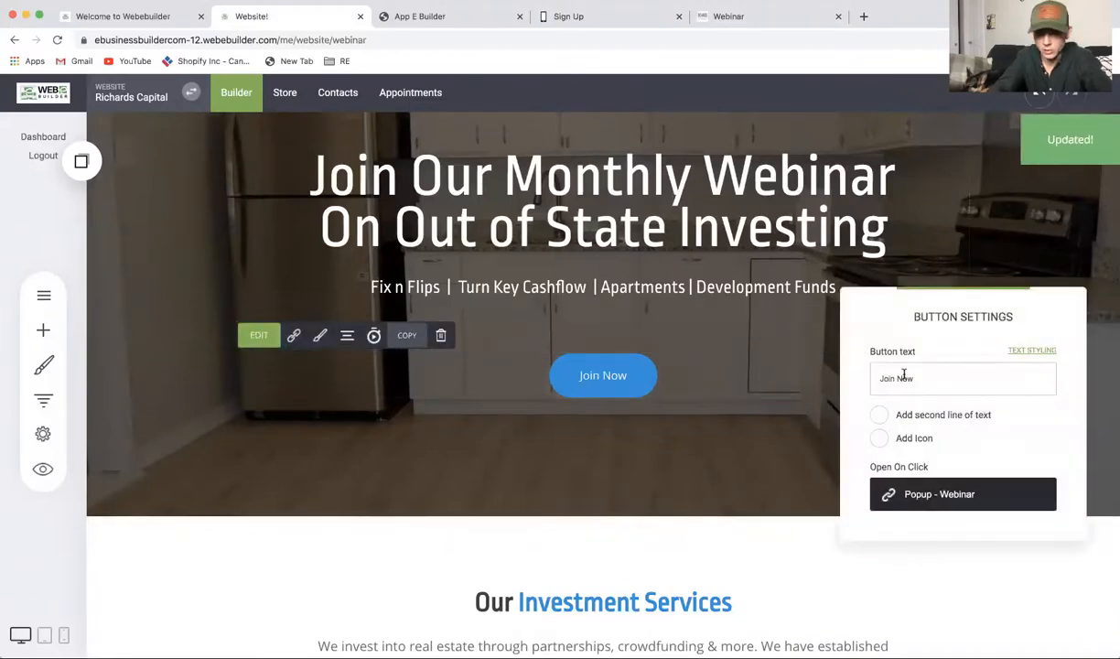
double_click(904, 378)
type("Webianr")
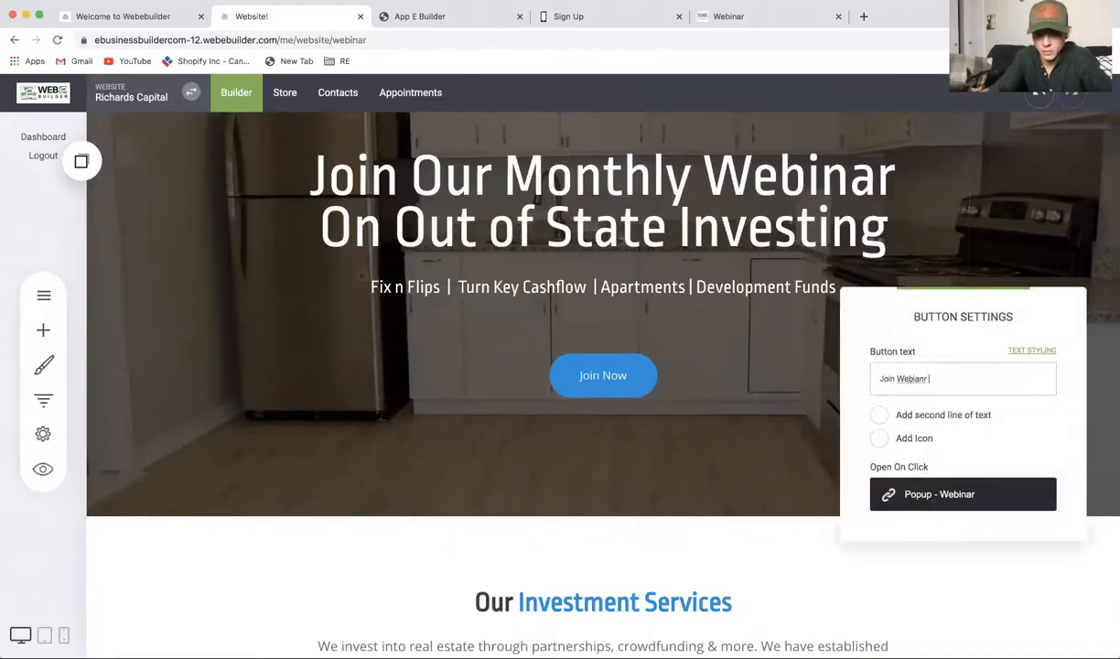
key("BackSpace")
key("BackSpace")
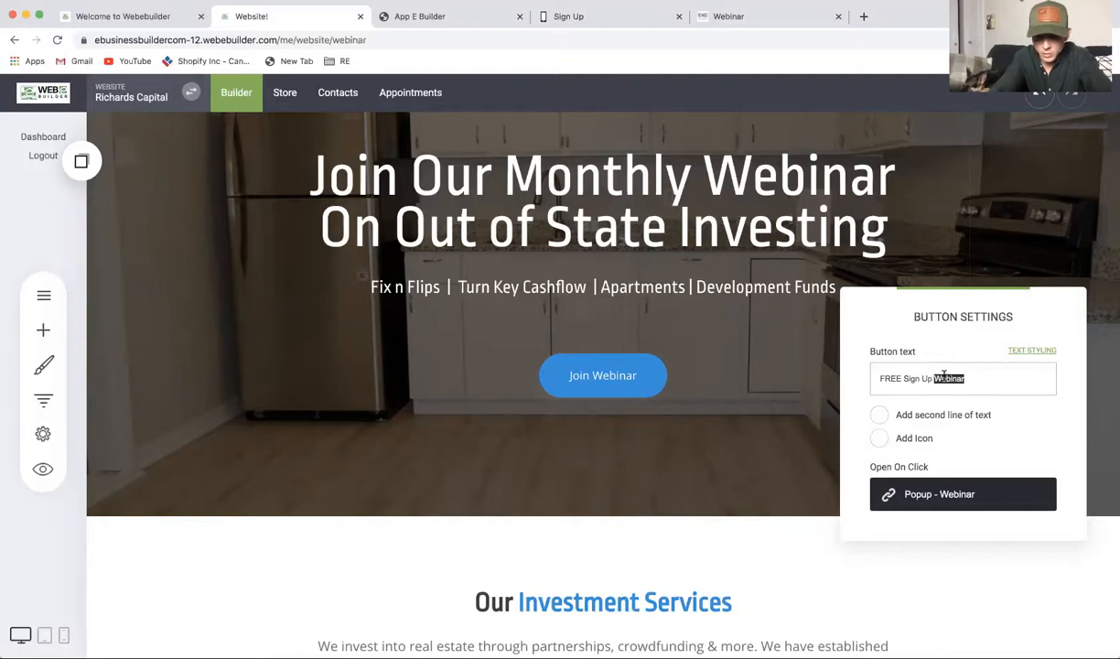
left_click(733, 352)
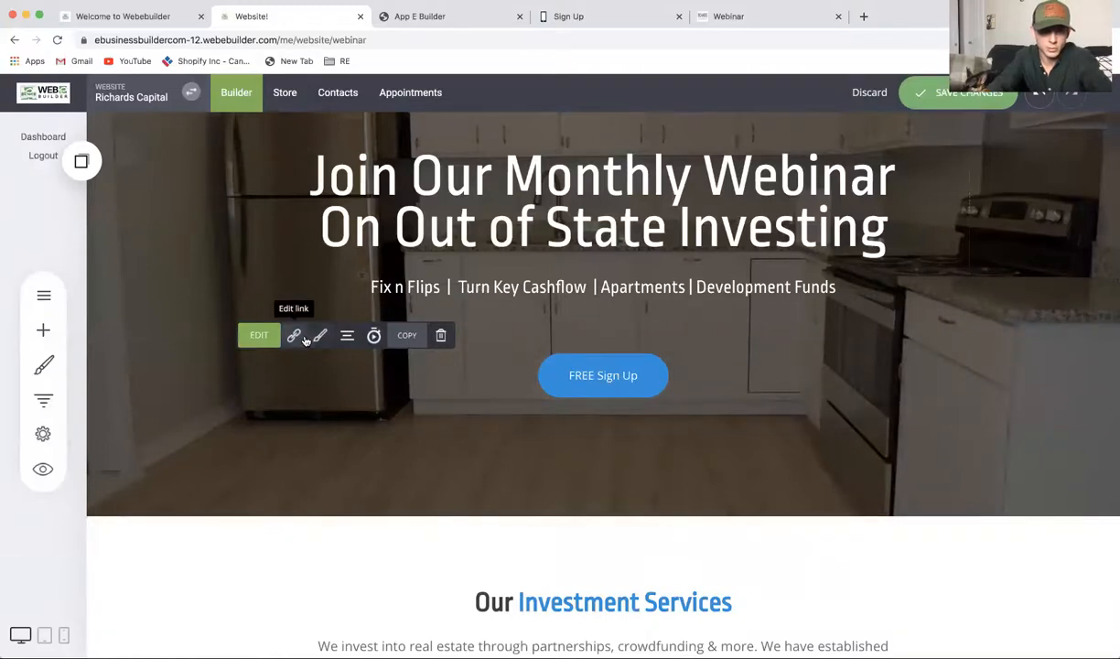
left_click(306, 339)
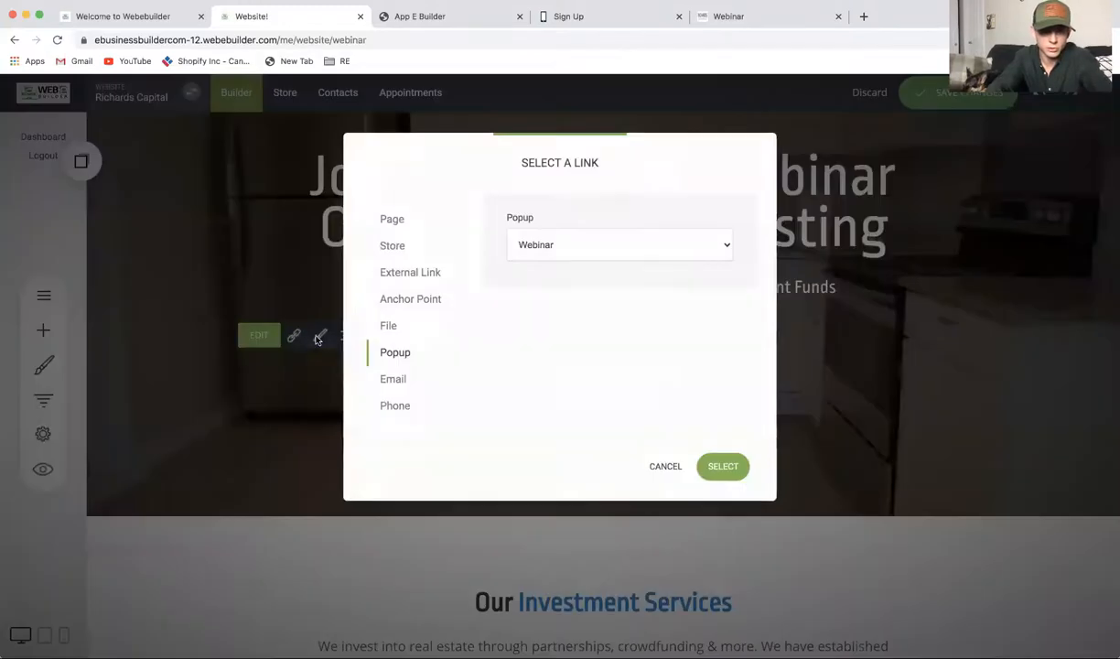
left_click(731, 474)
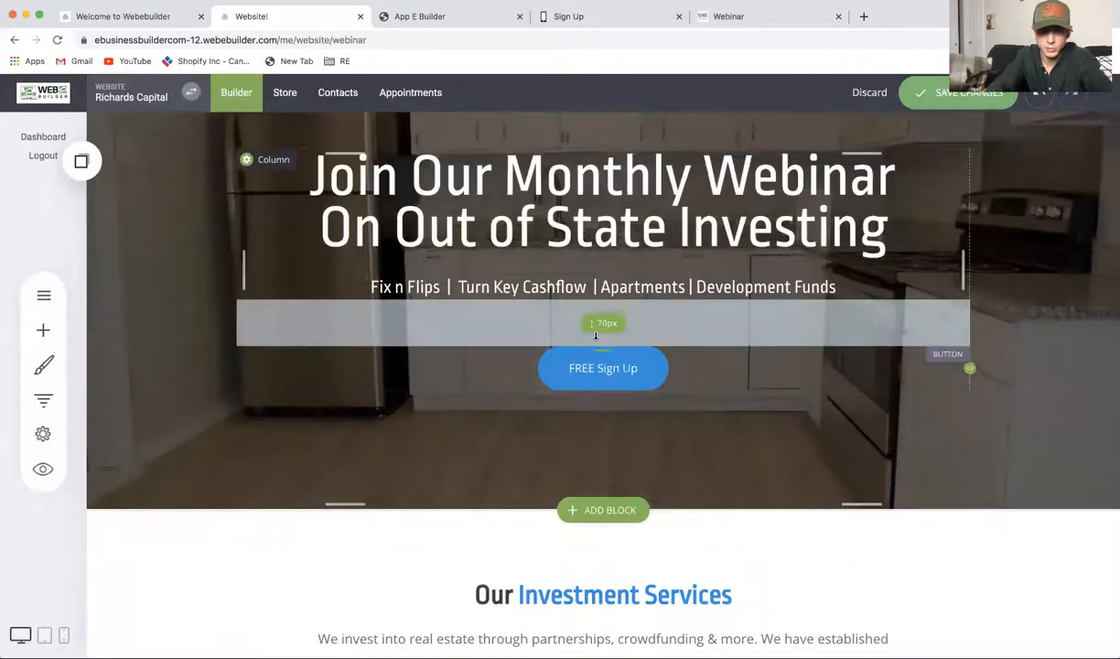
Step: Reduce the gap above the hero button, set its padding to 28 px, enlarge its text, and save the page changes
left_click(586, 356)
left_click(320, 316)
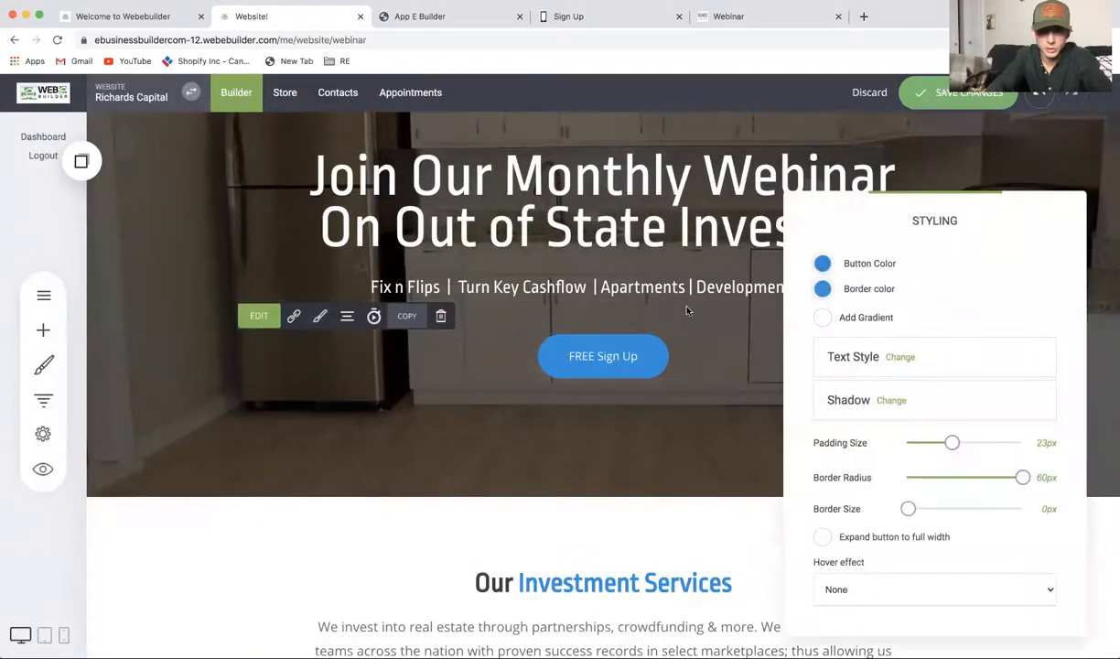
left_click_drag(953, 443, 962, 443)
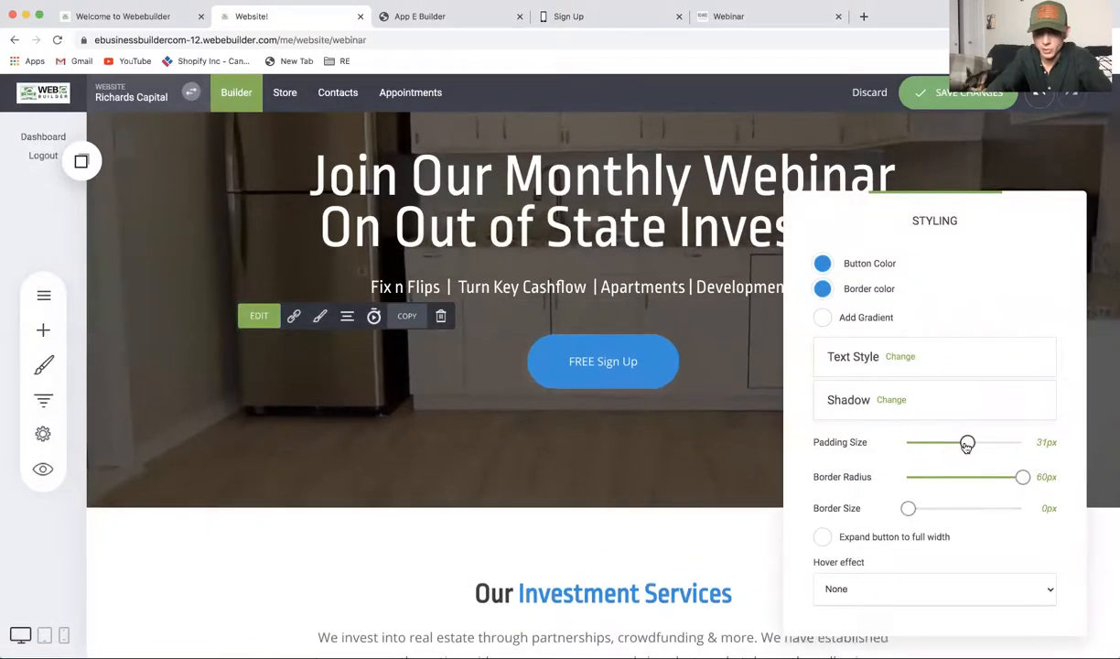
left_click(901, 357)
left_click_drag(963, 385, 976, 389)
left_click(655, 308)
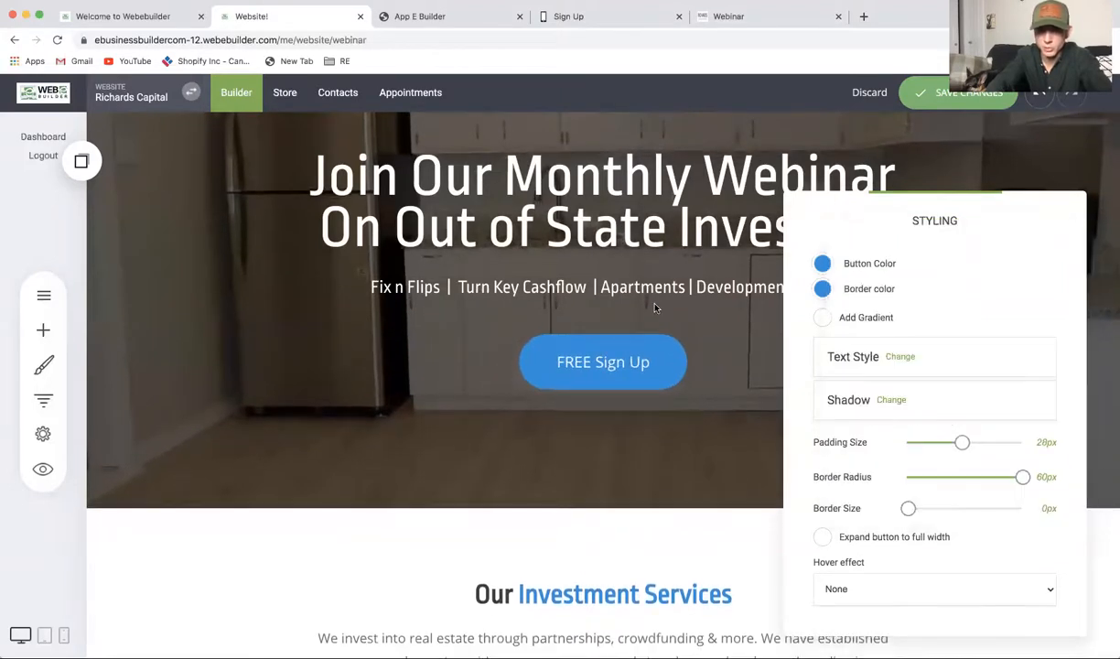
left_click(925, 99)
Step: Delete the block with the Fix n Flips, Turnkey Cashflow and Commercial cards from the Webinar page
scroll(834, 228, "down", 15)
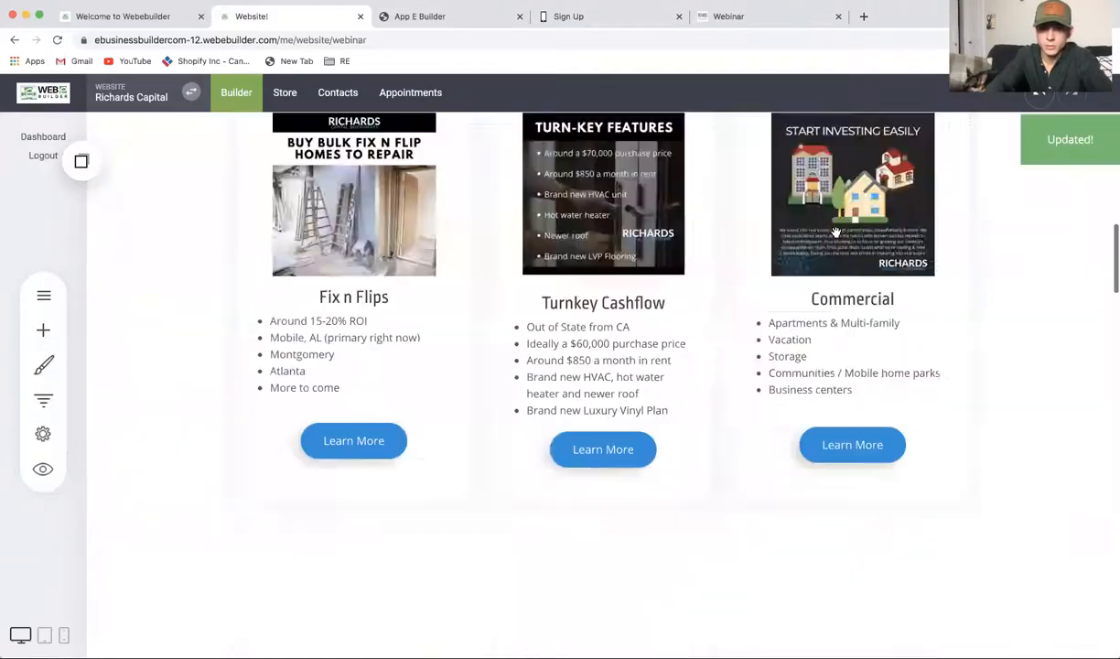
scroll(461, 254, "up", 15)
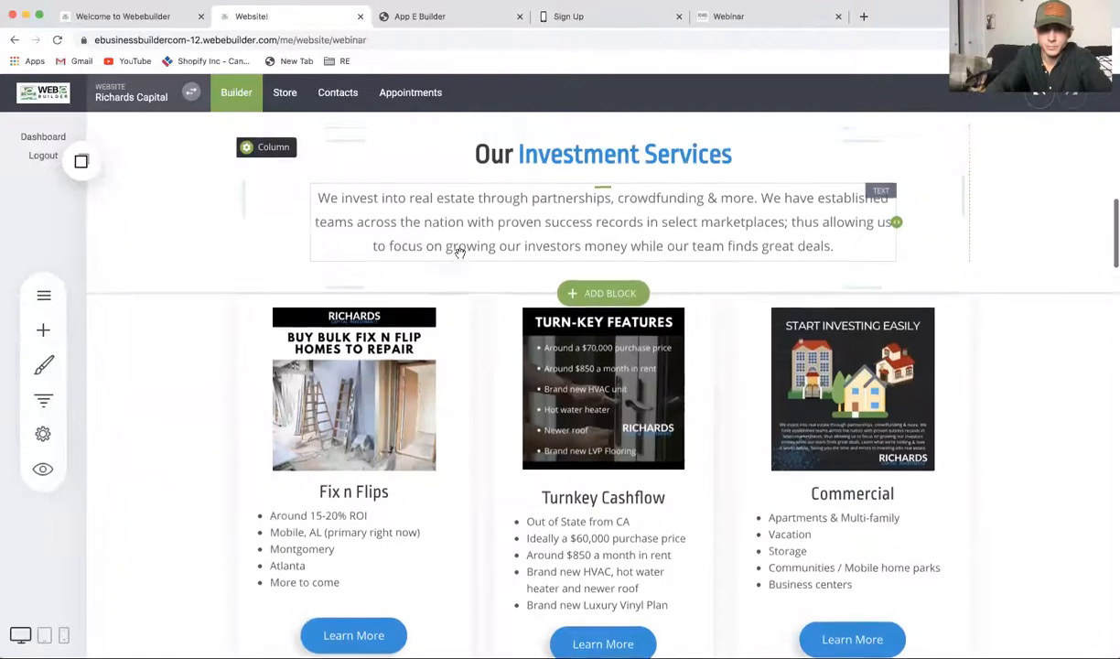
scroll(460, 252, "down", 3)
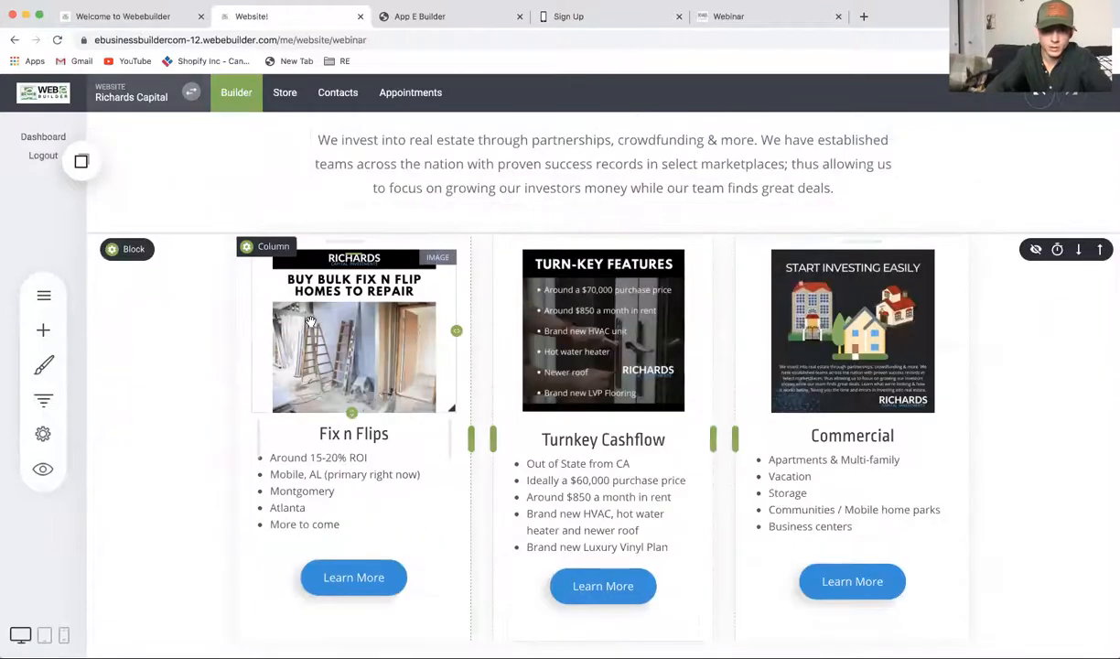
left_click(235, 251)
left_click(635, 365)
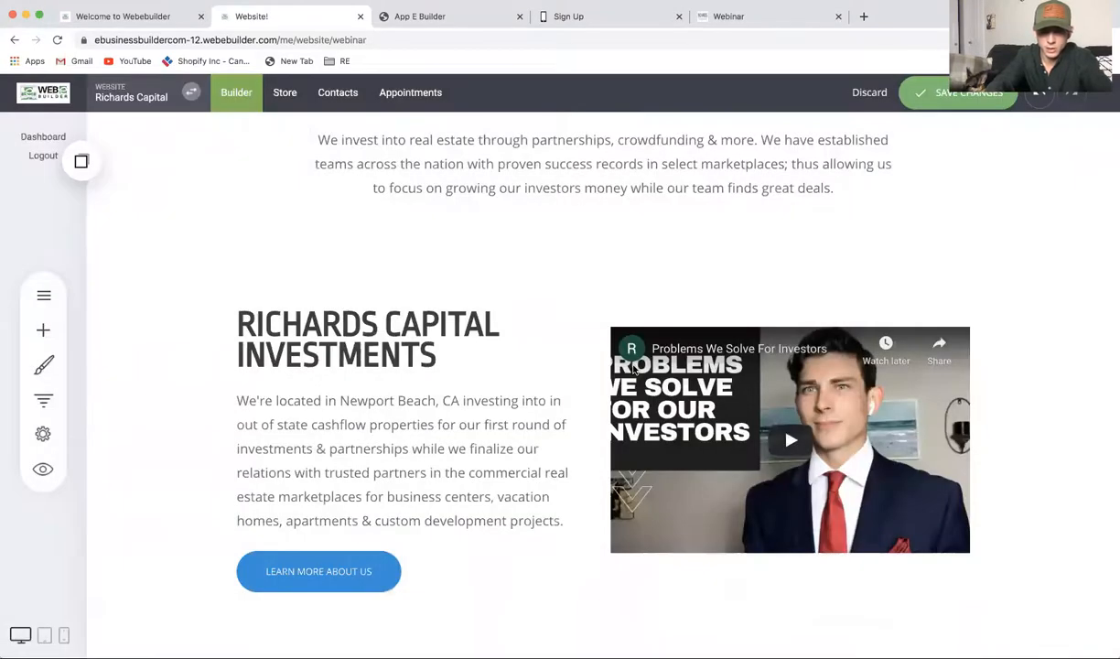
Step: Copy the "Learn How To Use Our Real Estate Investing Systems & Network" video block and delete it from its original place
scroll(632, 366, "down", 20)
scroll(635, 366, "up", 3)
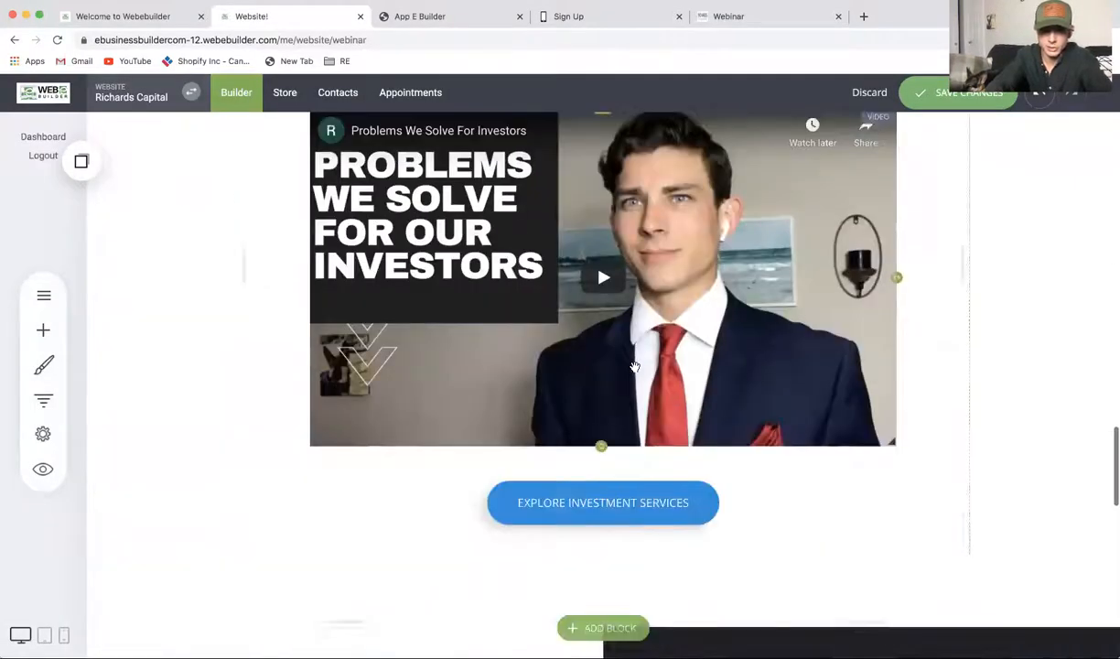
scroll(636, 366, "up", 3)
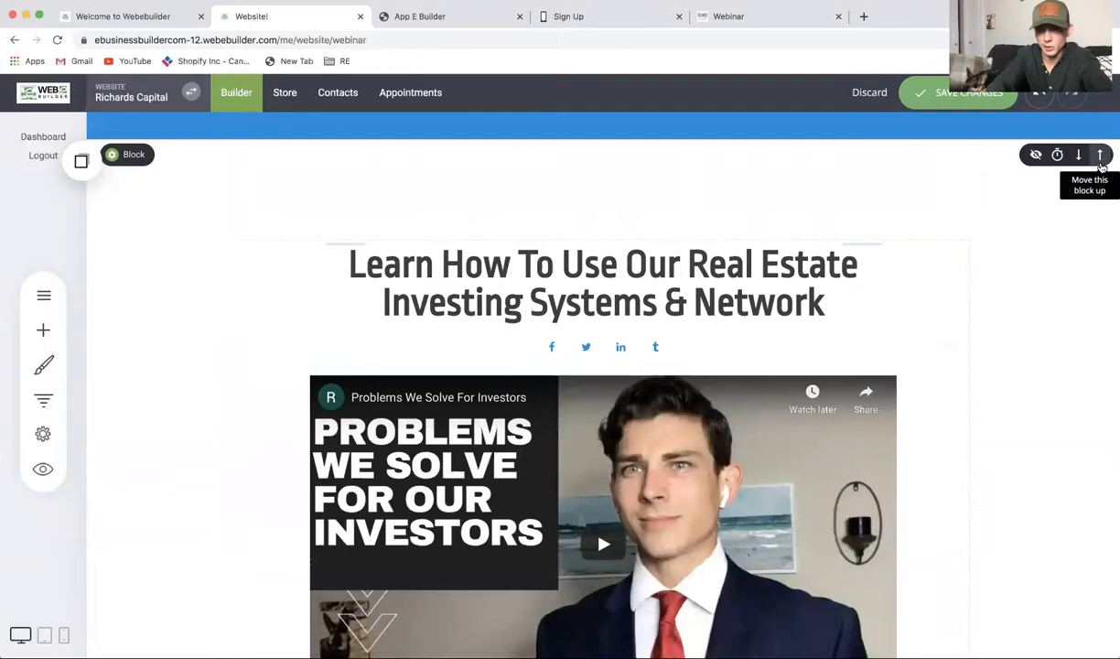
mouse_move(167, 160)
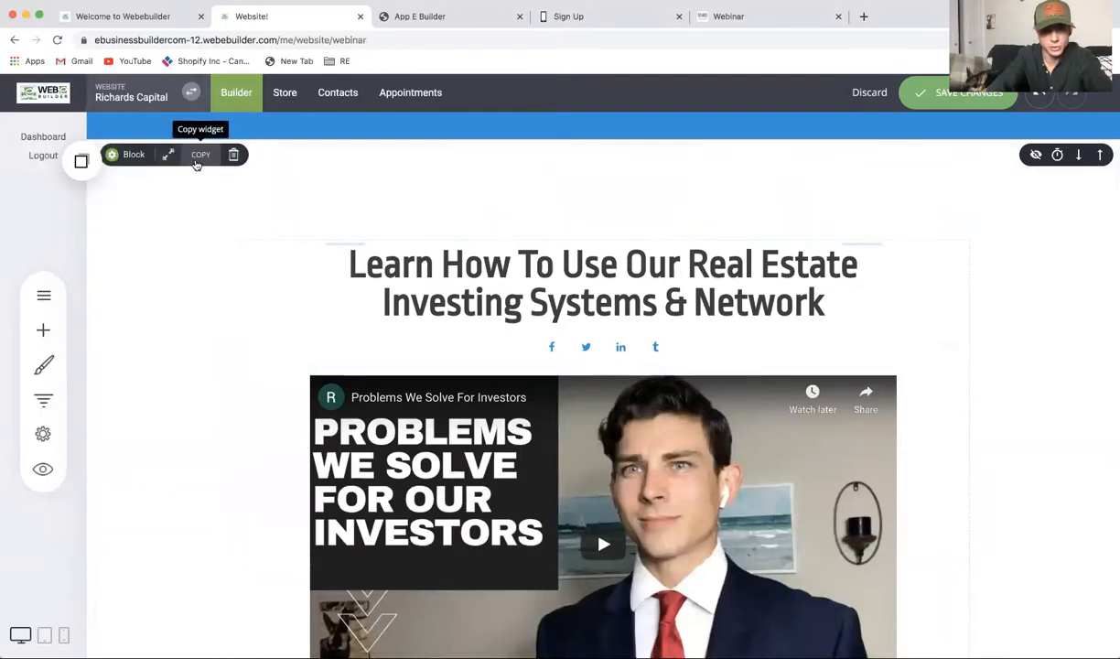
left_click(243, 159)
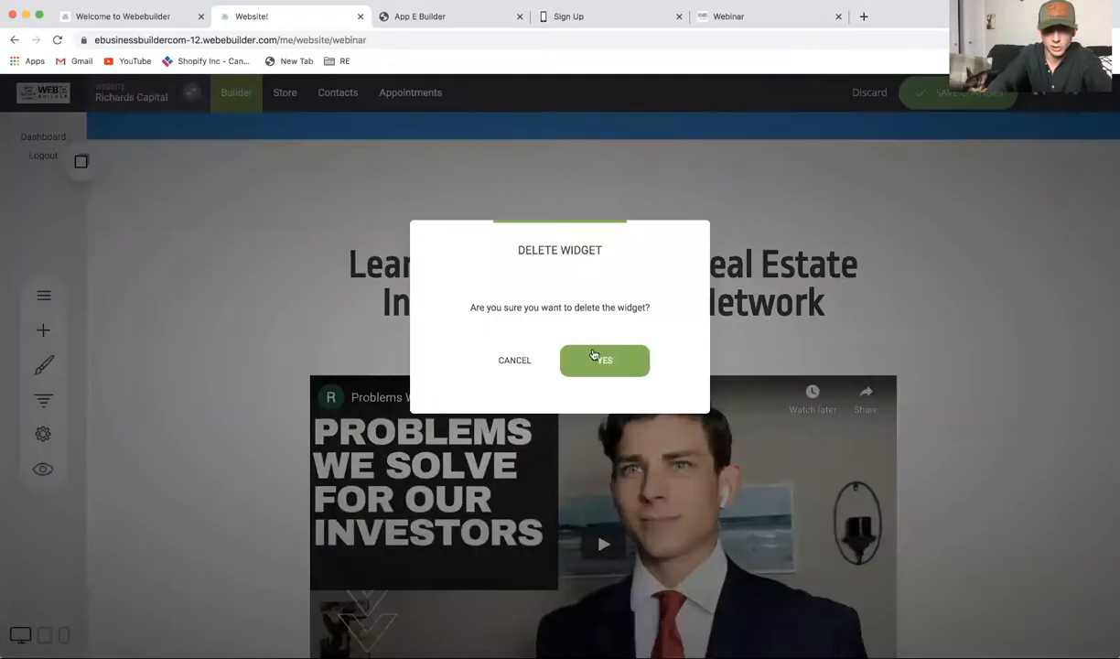
left_click(594, 356)
Step: Paste the copied video block directly below the Our Investment Services section and delete its social media icons
scroll(594, 354, "down", 3)
scroll(593, 353, "up", 9)
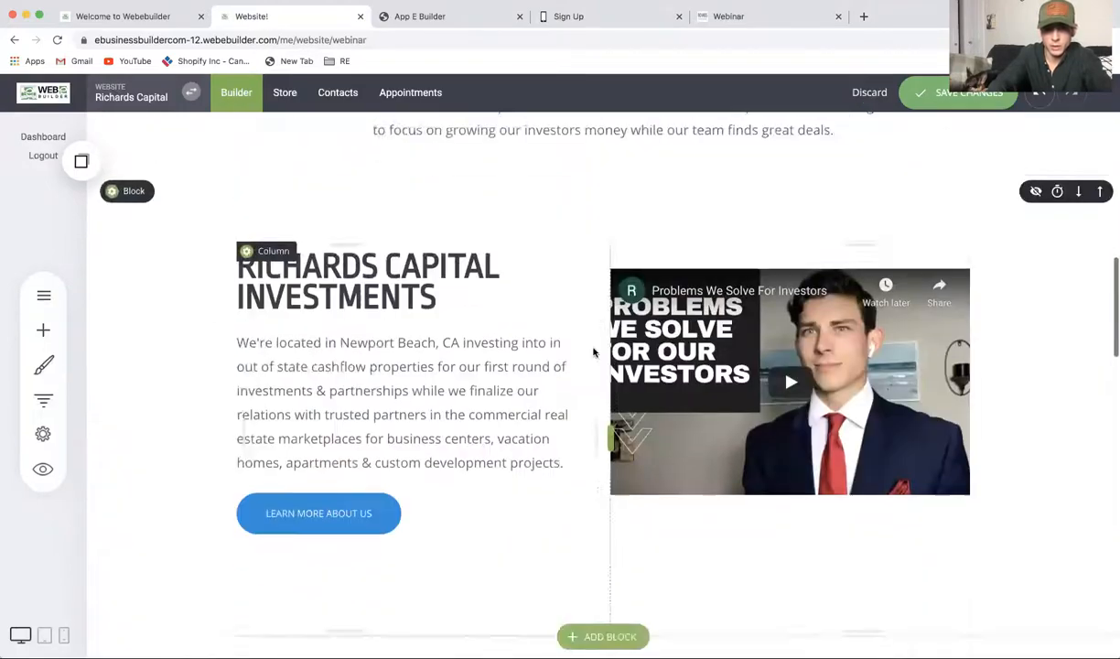
scroll(593, 354, "down", 8)
left_click(1078, 436)
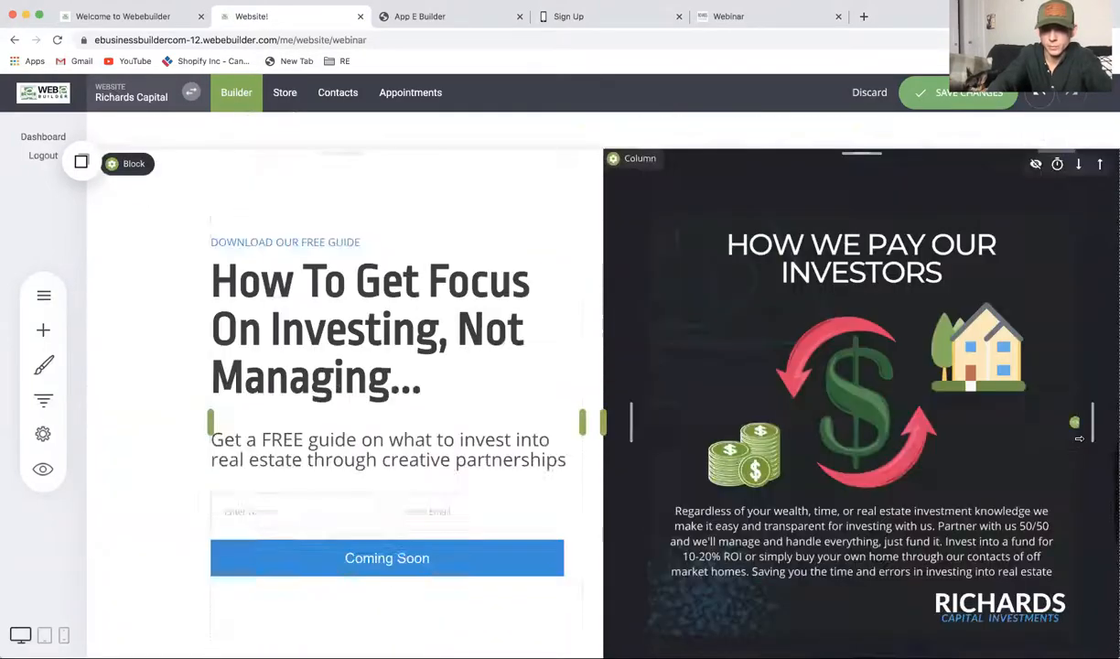
scroll(1078, 441, "up", 10)
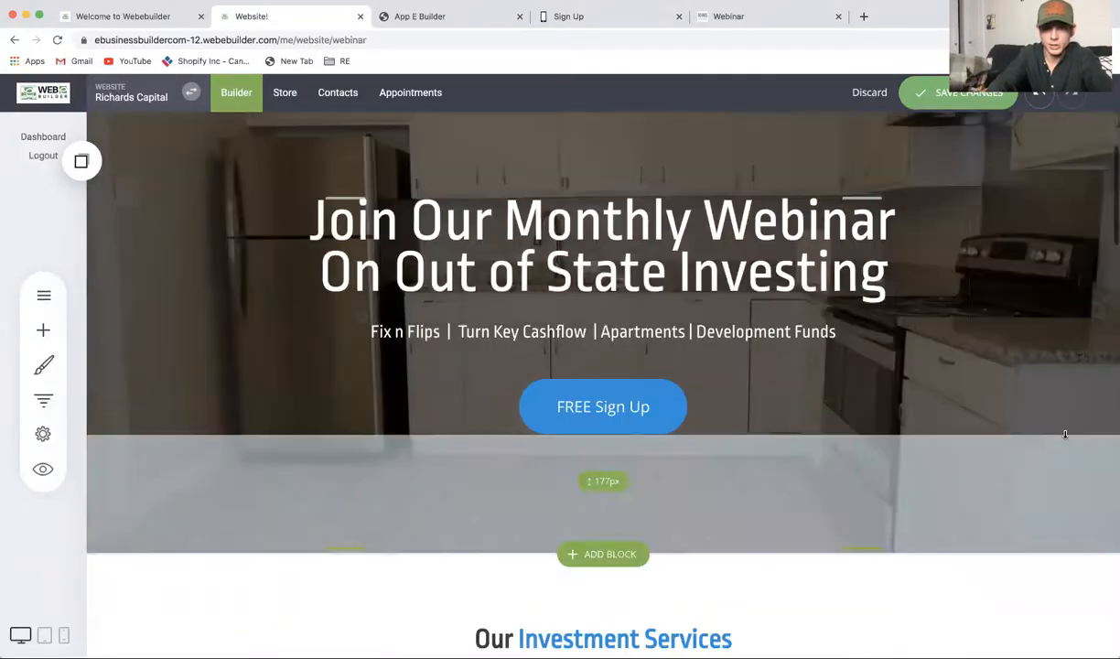
scroll(842, 478, "down", 4)
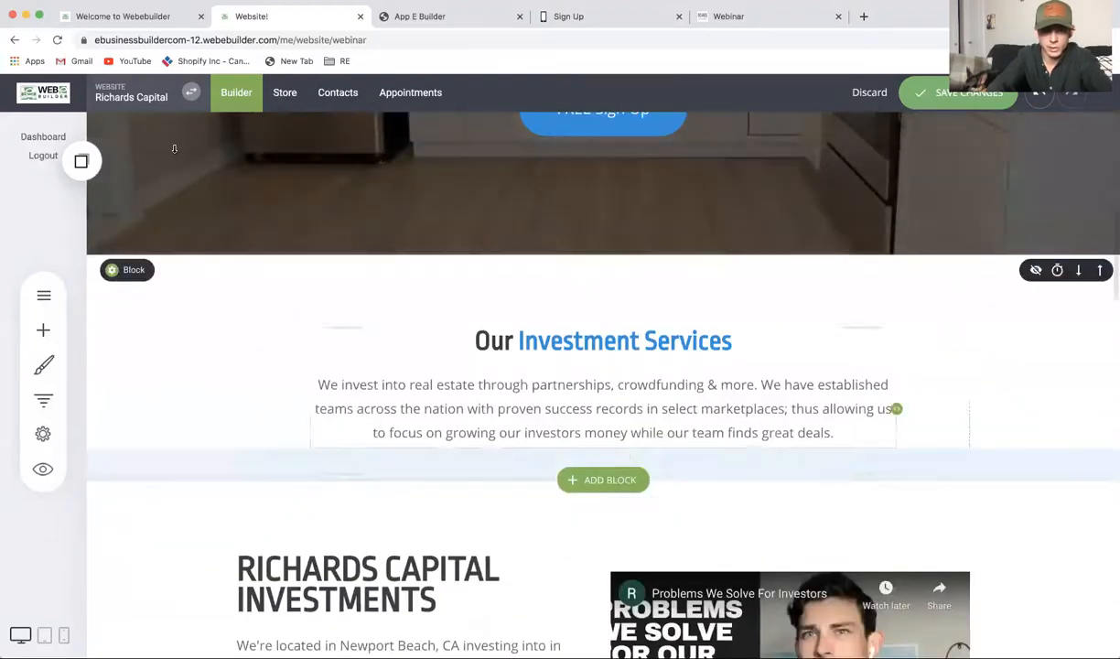
left_click(81, 161)
left_click_drag(211, 291, 597, 485)
scroll(596, 483, "down", 6)
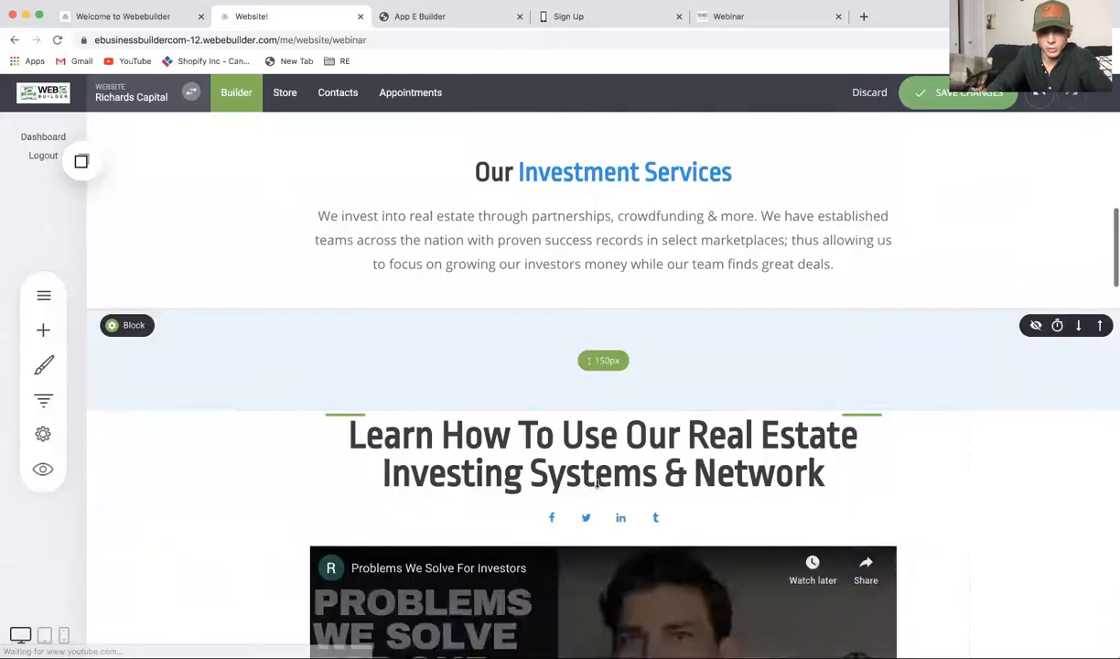
scroll(597, 489, "up", 3)
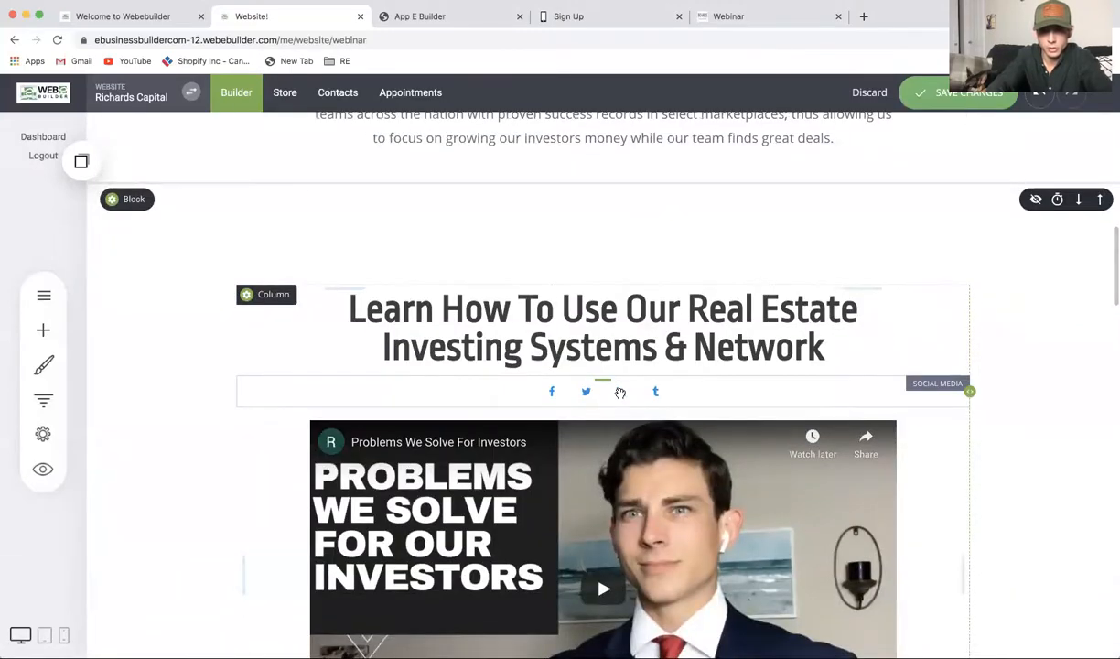
left_click(415, 357)
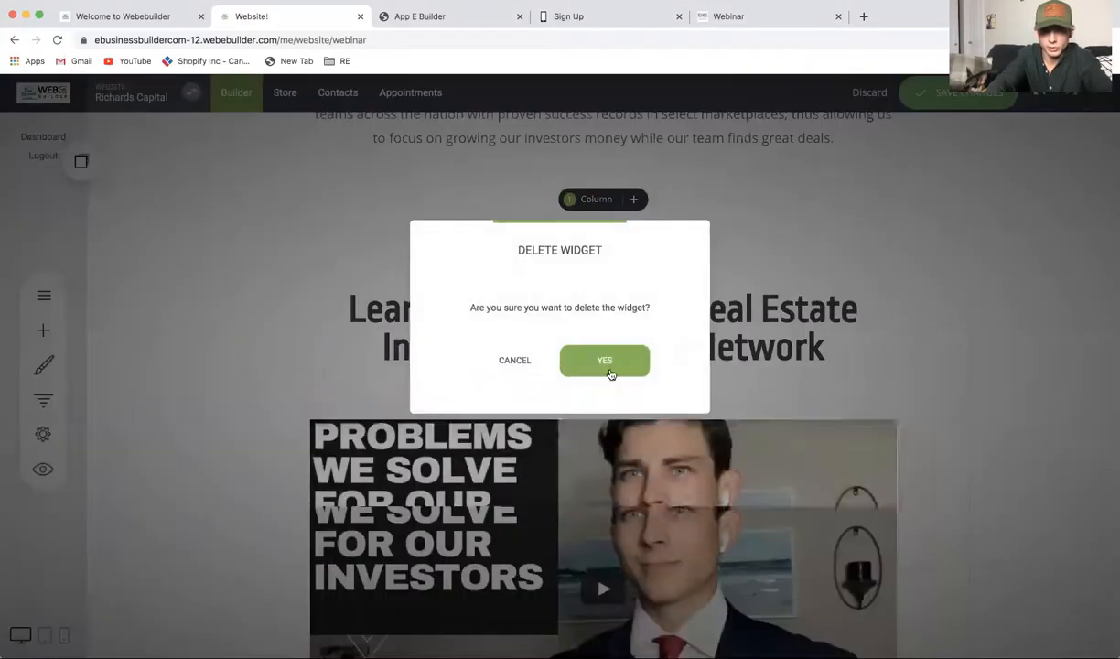
left_click(605, 362)
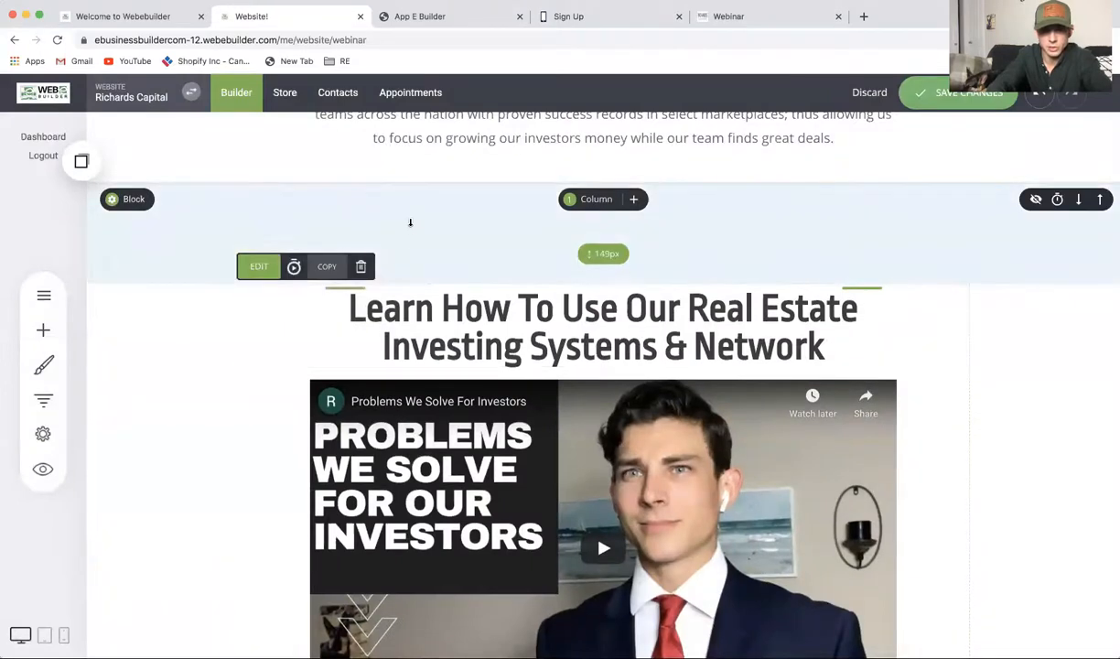
Step: Set the Our Investment Services paragraph's font size to 22, widen its text box, and save the page changes
triple_click(679, 304)
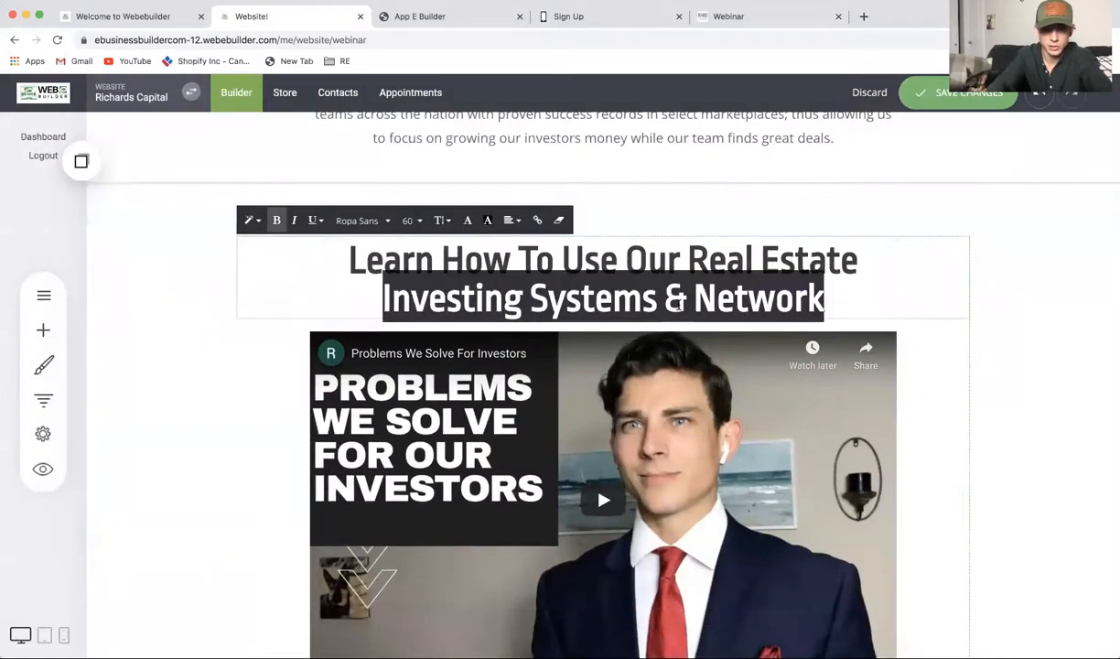
scroll(680, 305, "up", 3)
triple_click(667, 307)
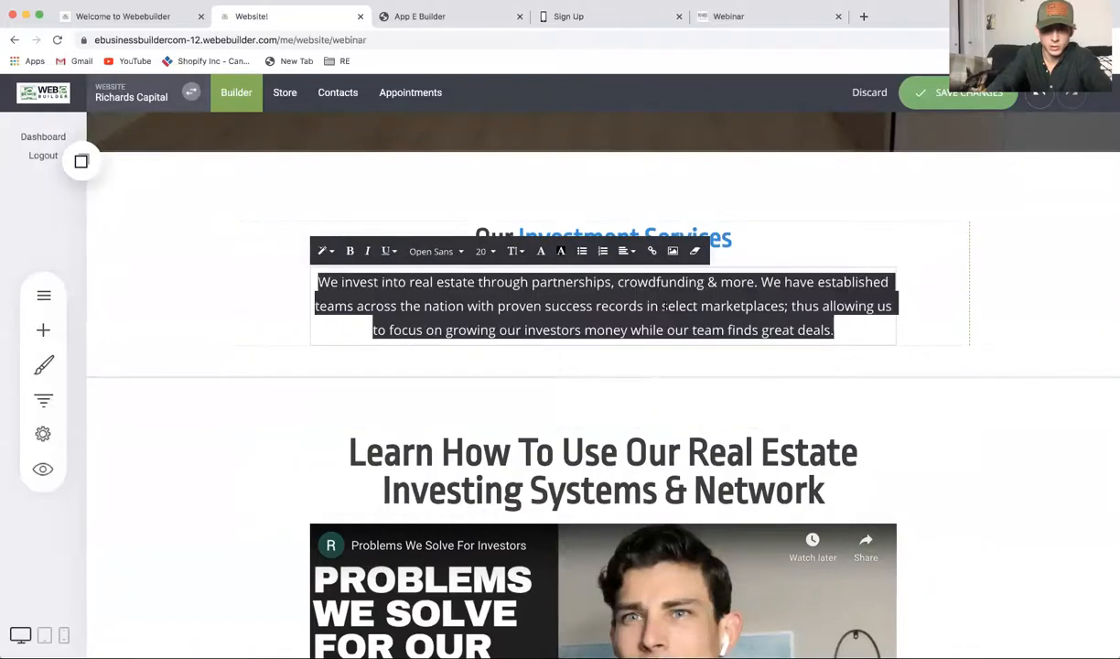
left_click(484, 251)
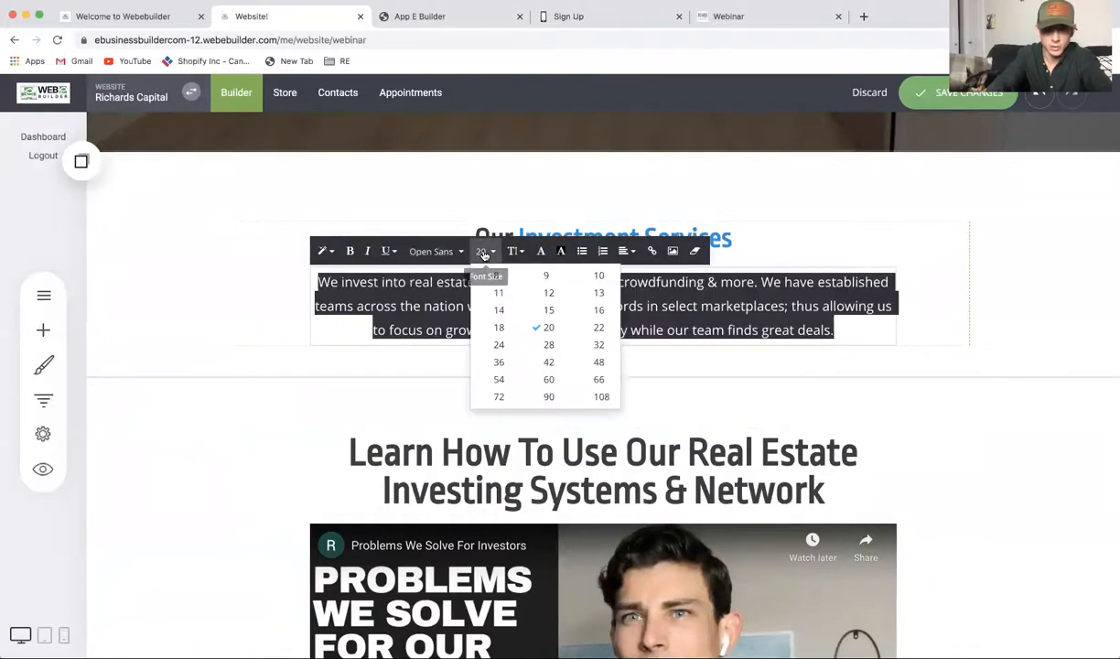
left_click(595, 328)
left_click(965, 320)
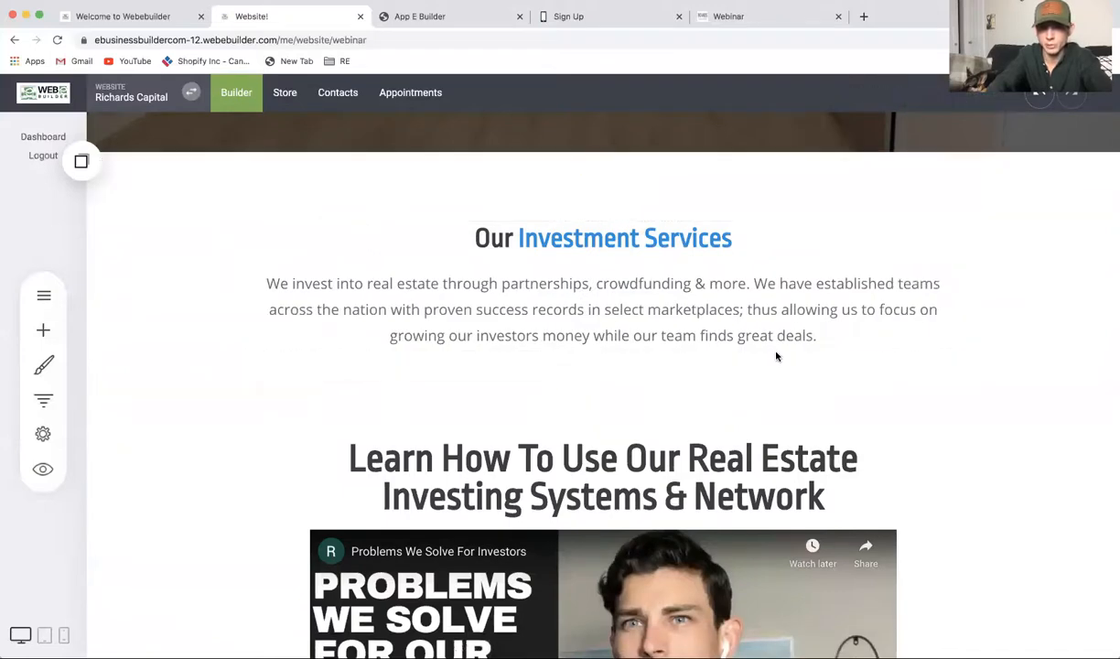
Step: Undo the paragraph's font size change, the removal of the social media icons, and the pasting of the video block
scroll(777, 357, "down", 8)
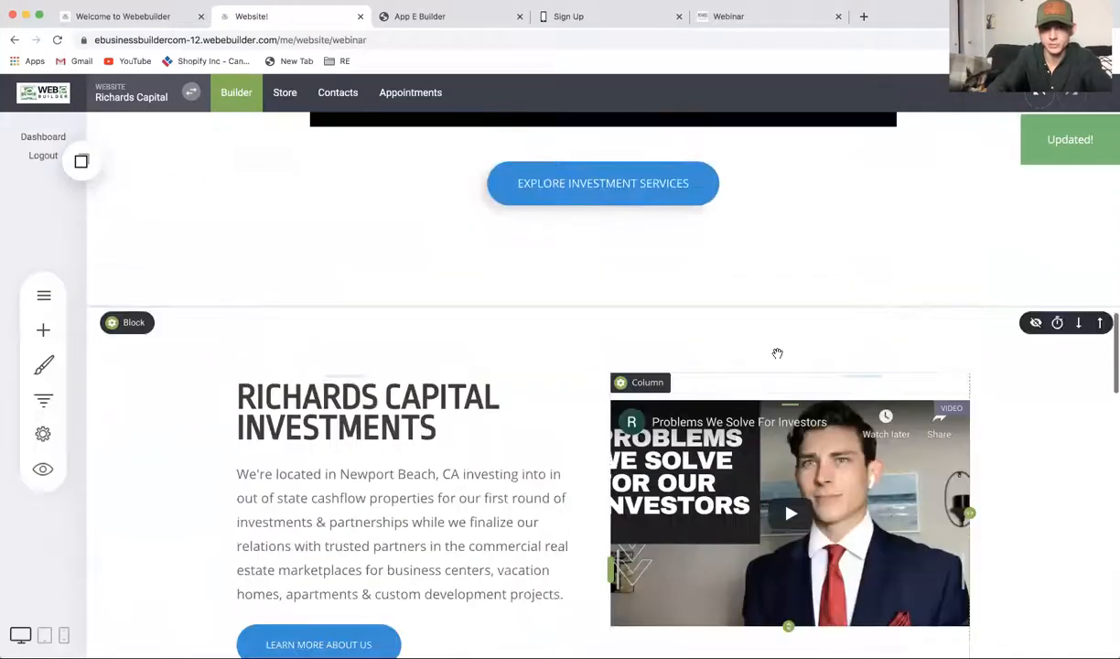
scroll(777, 353, "up", 12)
scroll(776, 352, "down", 4)
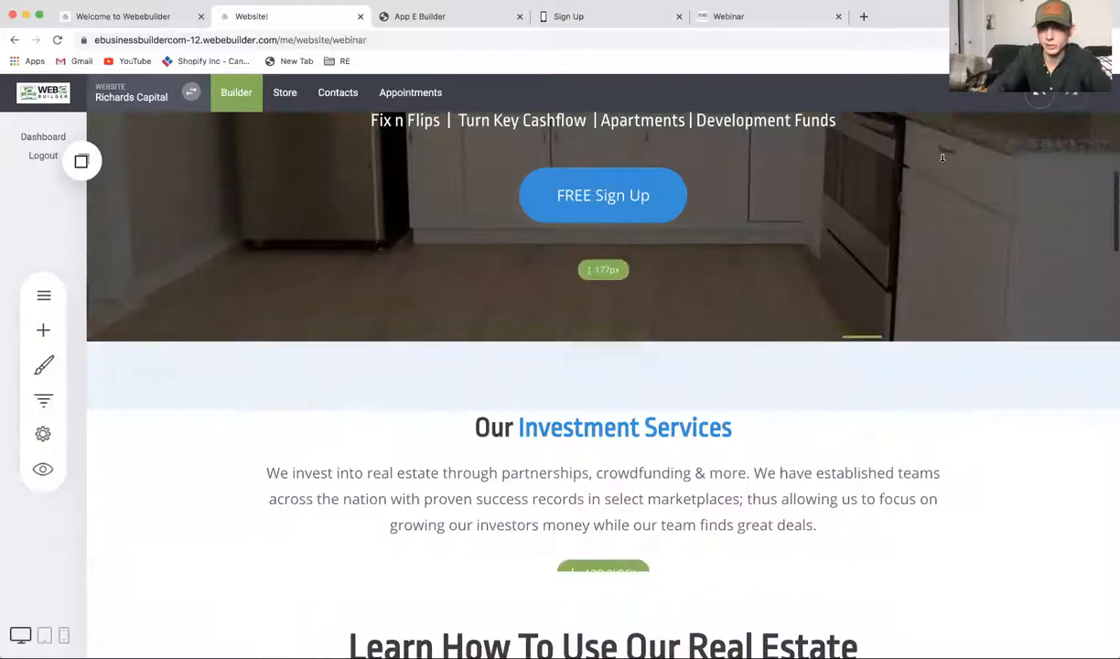
left_click(1039, 96)
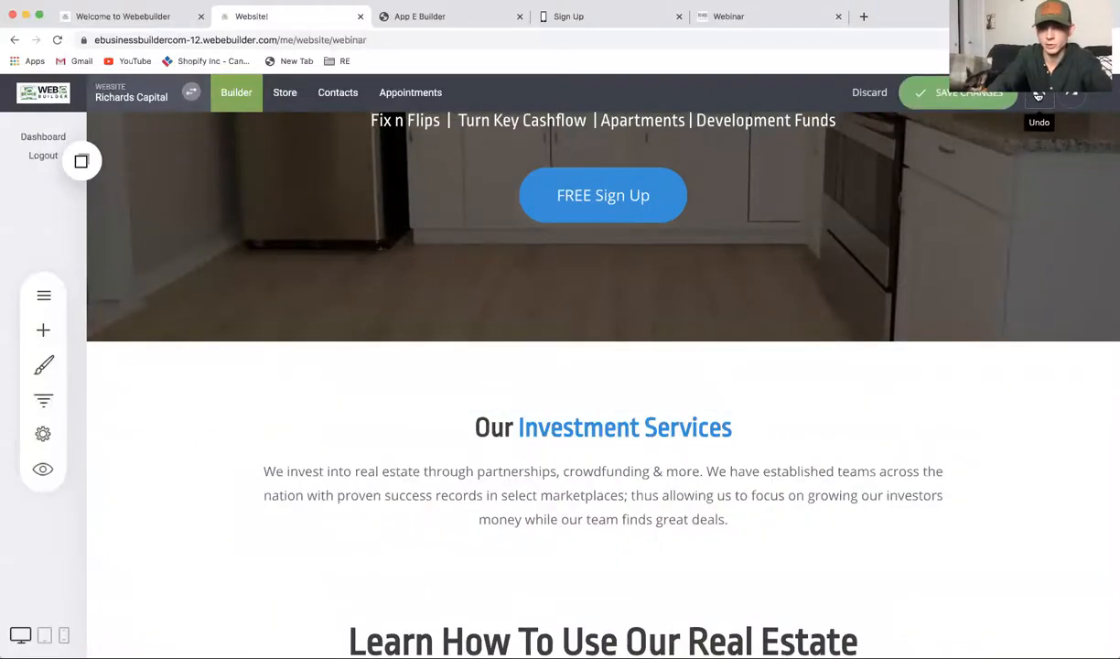
scroll(964, 236, "down", 3)
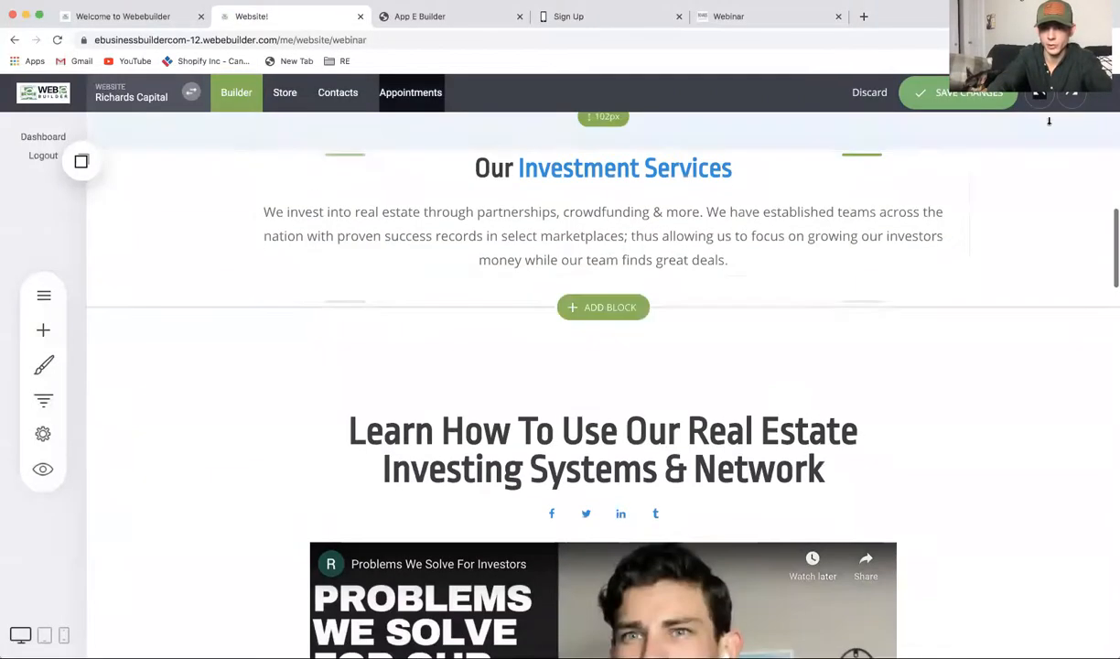
left_click(1041, 97)
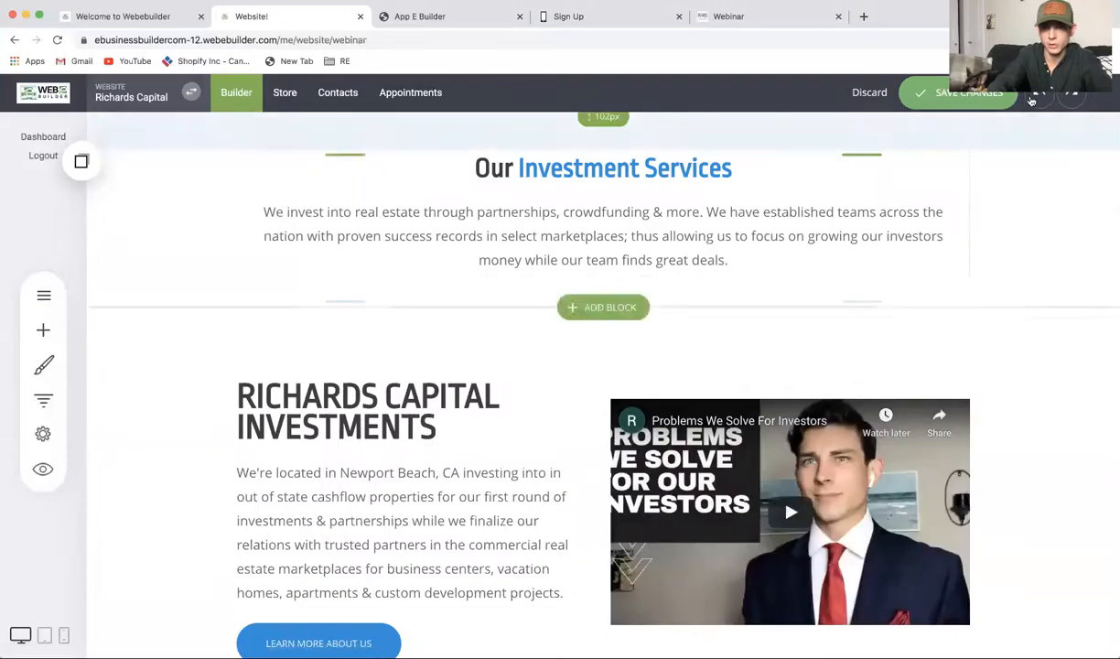
scroll(883, 388, "down", 20)
scroll(883, 389, "up", 8)
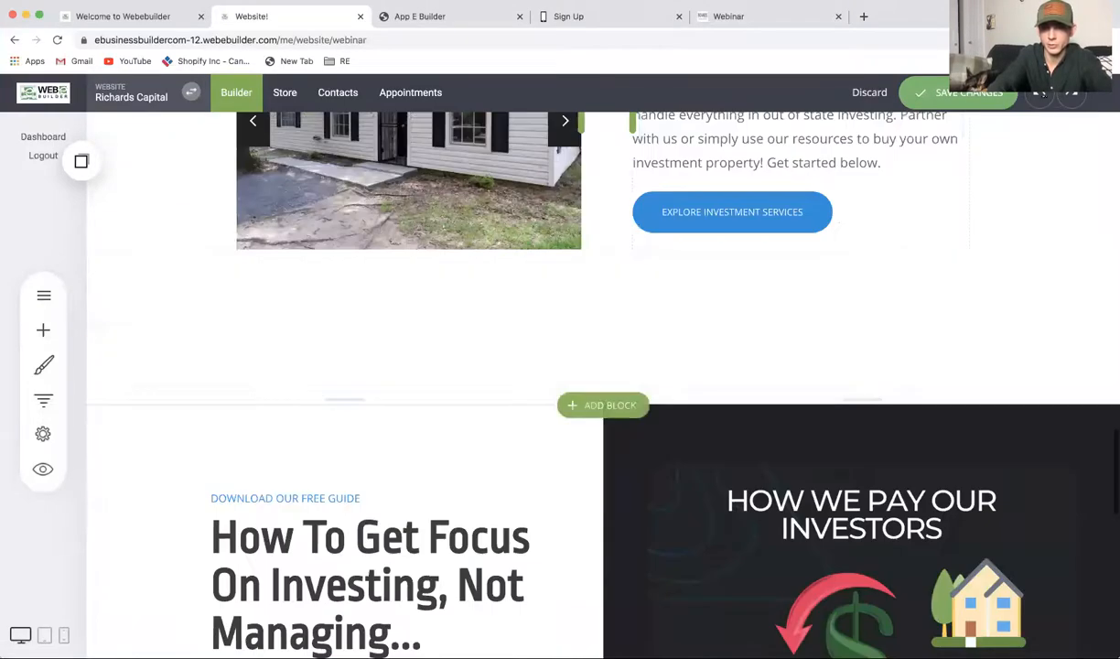
Step: Undo the earlier content block changes, including the removal of the "Learn How To Use Our Real Estate Investing Systems & Network" video block, and review the block order
left_click(1049, 96)
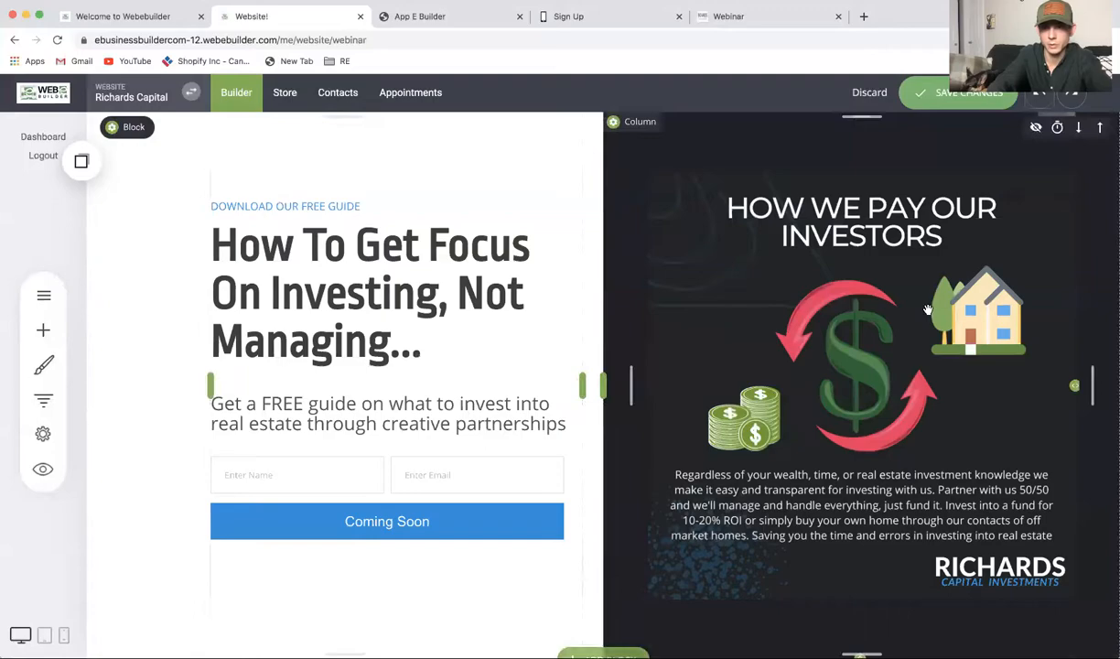
scroll(928, 310, "up", 4)
scroll(936, 317, "down", 10)
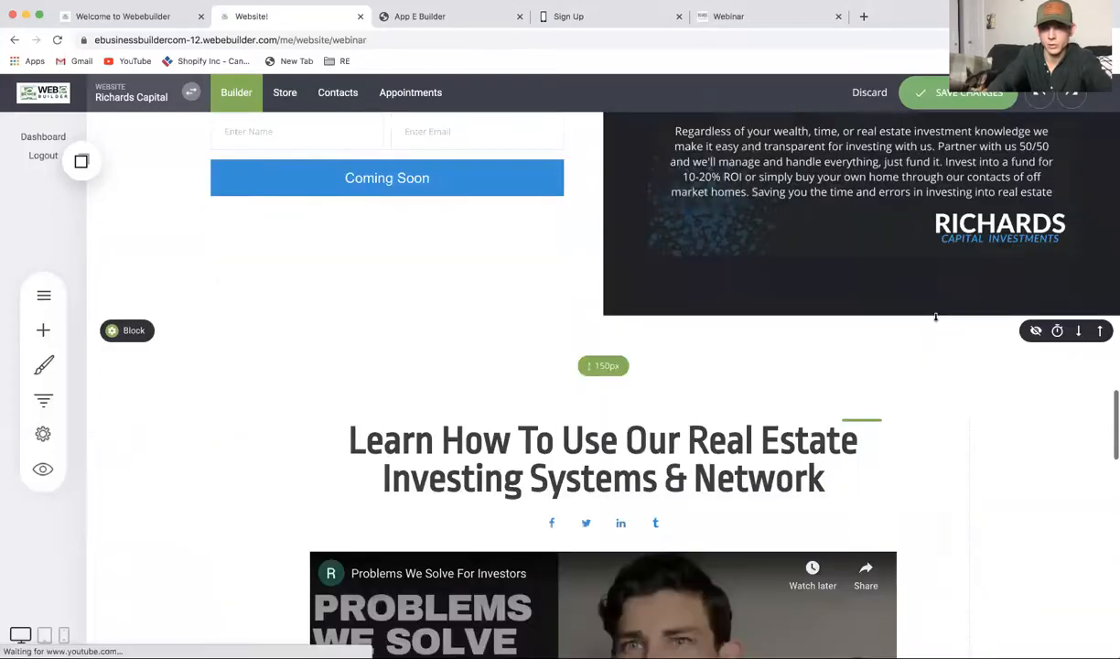
scroll(936, 317, "up", 12)
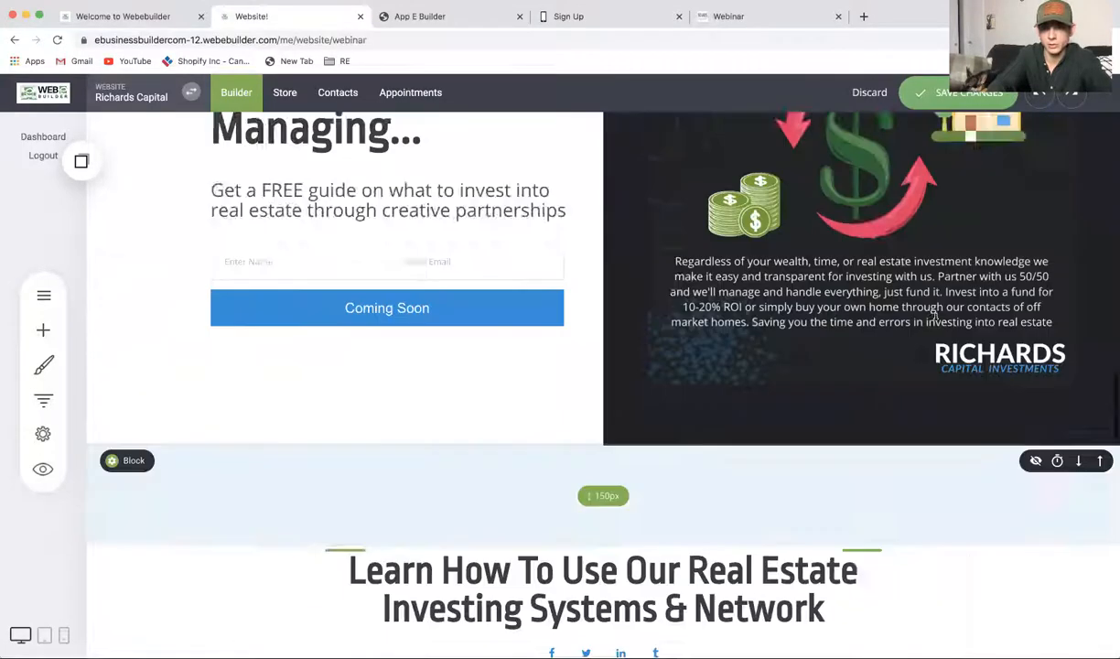
scroll(936, 318, "down", 12)
scroll(936, 317, "up", 10)
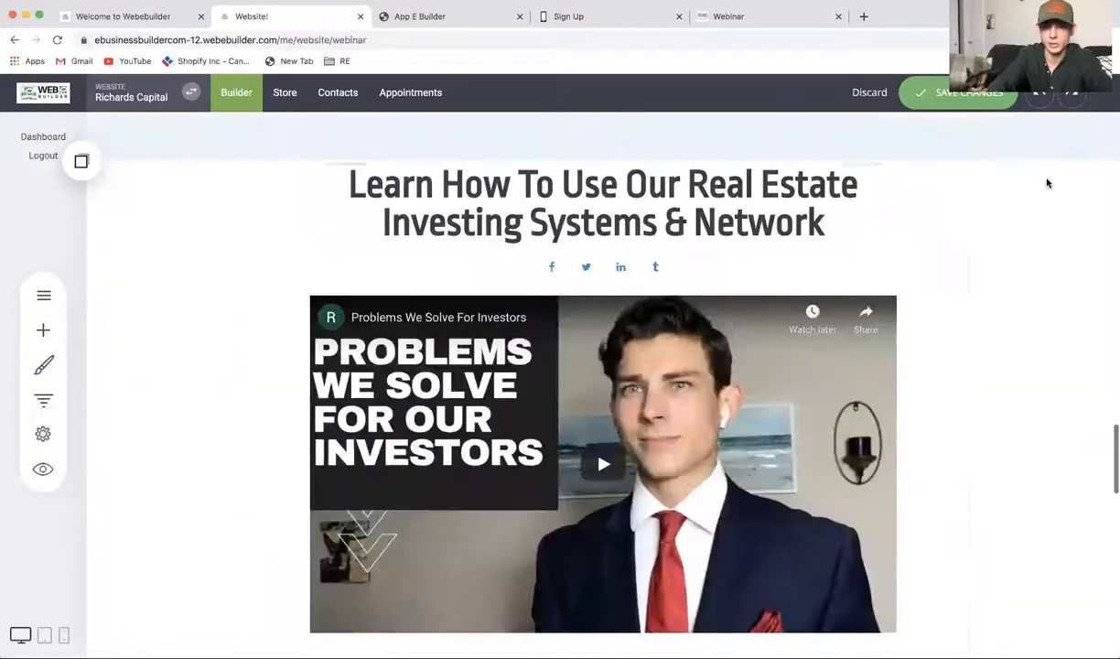
scroll(1053, 174, "down", 4)
scroll(1036, 239, "up", 3)
scroll(1036, 239, "up", 10)
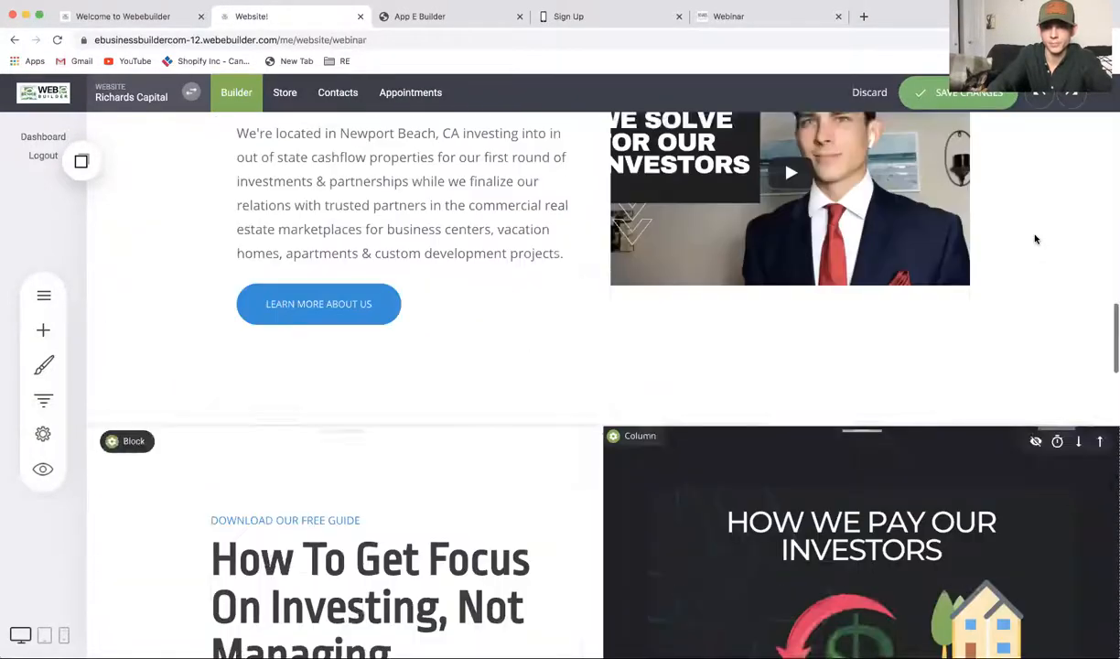
scroll(1017, 302, "down", 10)
scroll(1018, 303, "down", 10)
scroll(1018, 297, "up", 11)
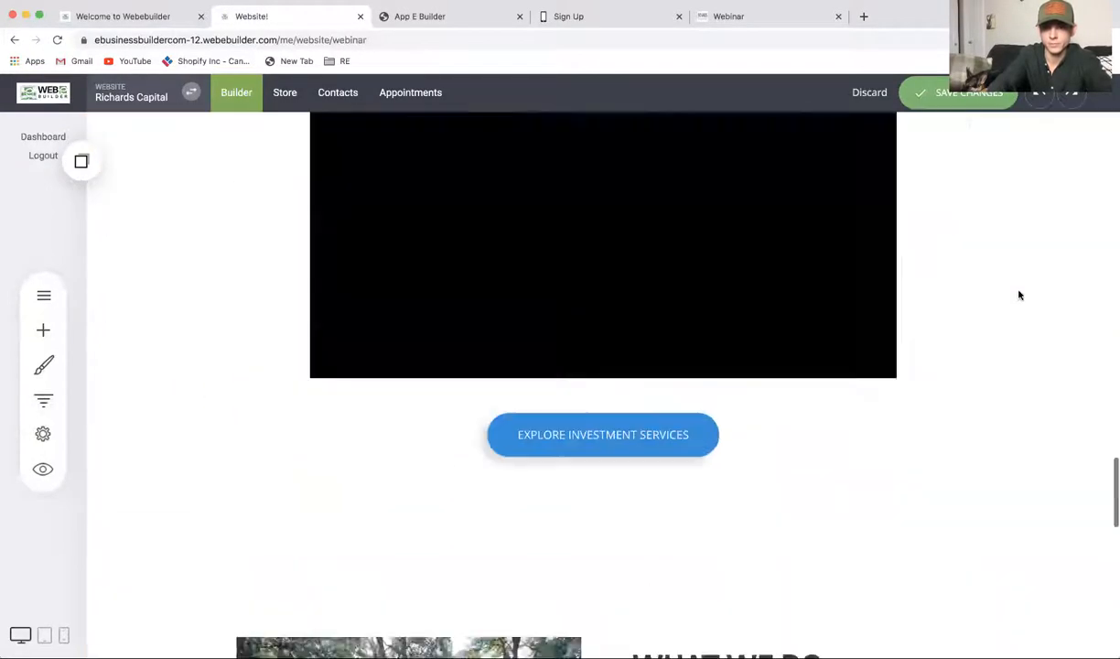
scroll(1022, 289, "down", 10)
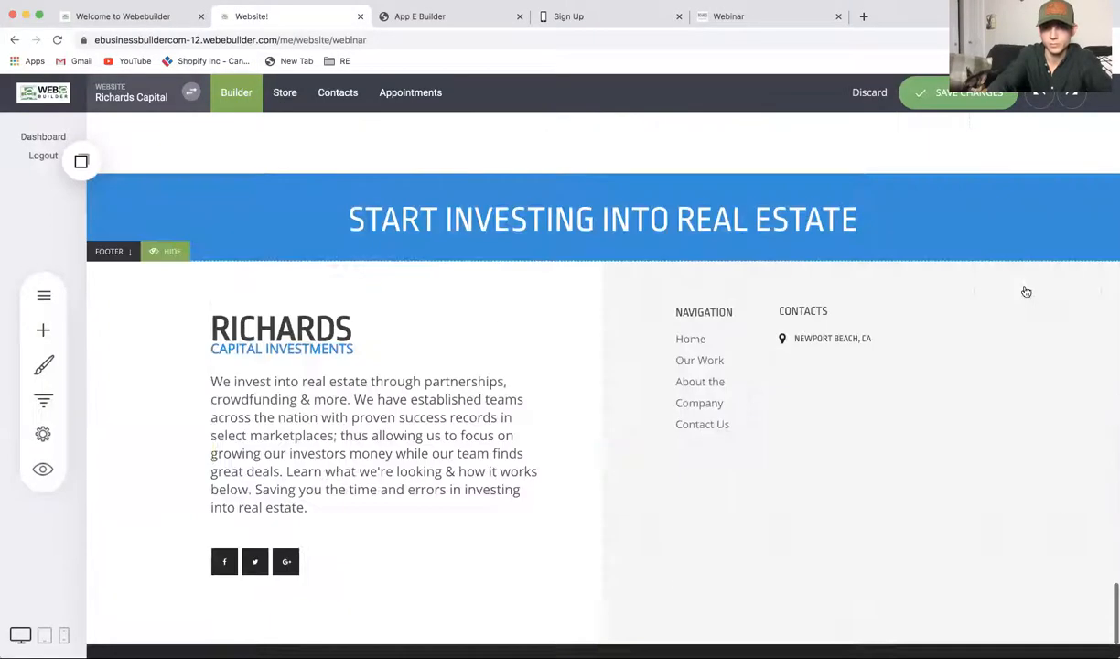
scroll(1025, 291, "up", 6)
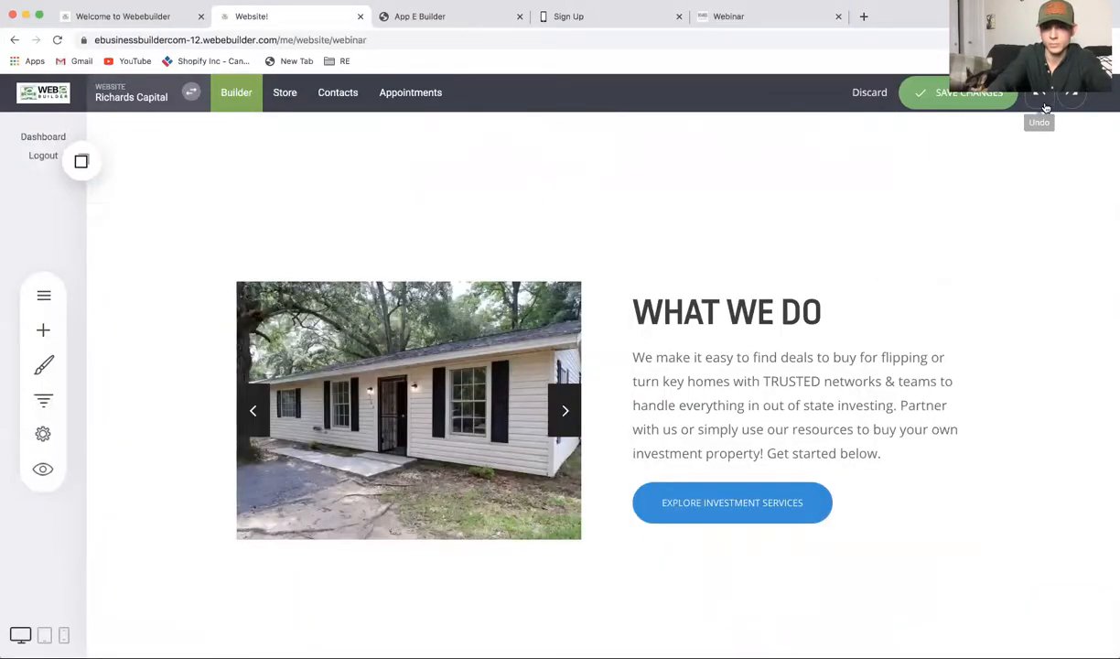
scroll(1019, 343, "down", 5)
scroll(1018, 343, "up", 10)
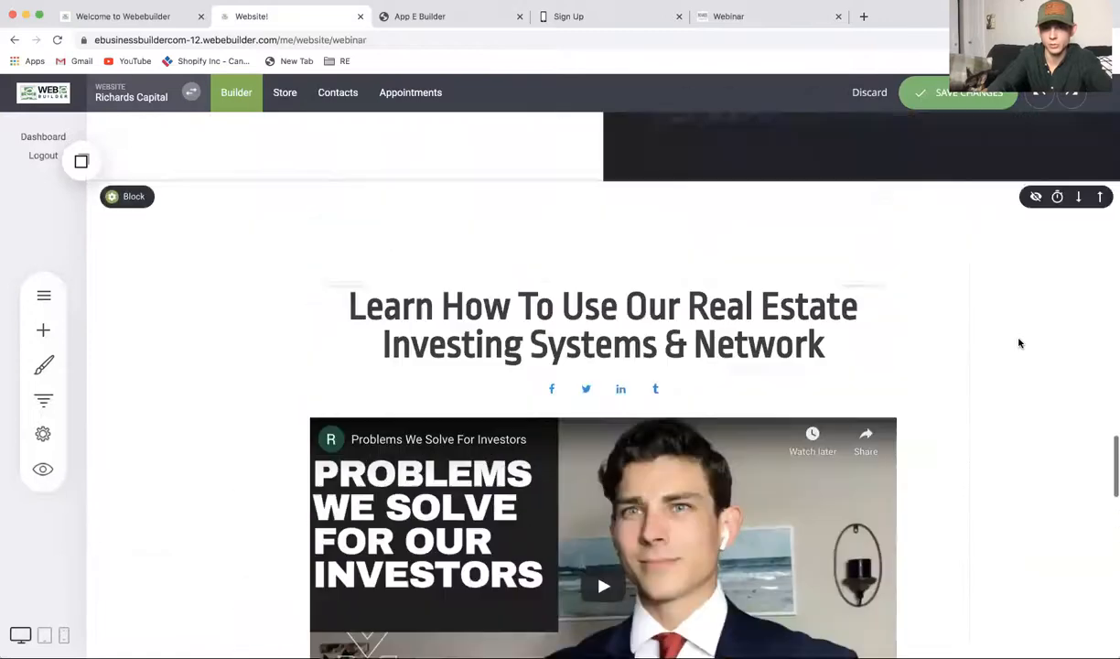
scroll(1018, 342, "up", 3)
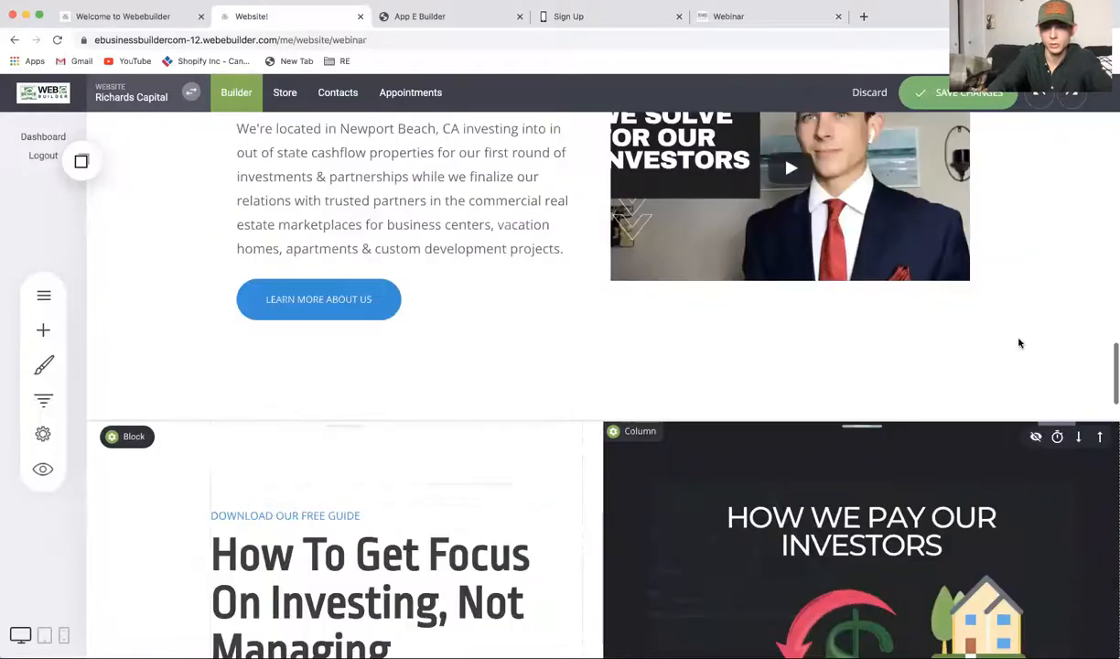
Step: Move the Download Our Free Guide block down the page, past the Learn How video block and the What We Do block
left_click(1083, 437)
left_click(1081, 128)
scroll(1008, 268, "down", 3)
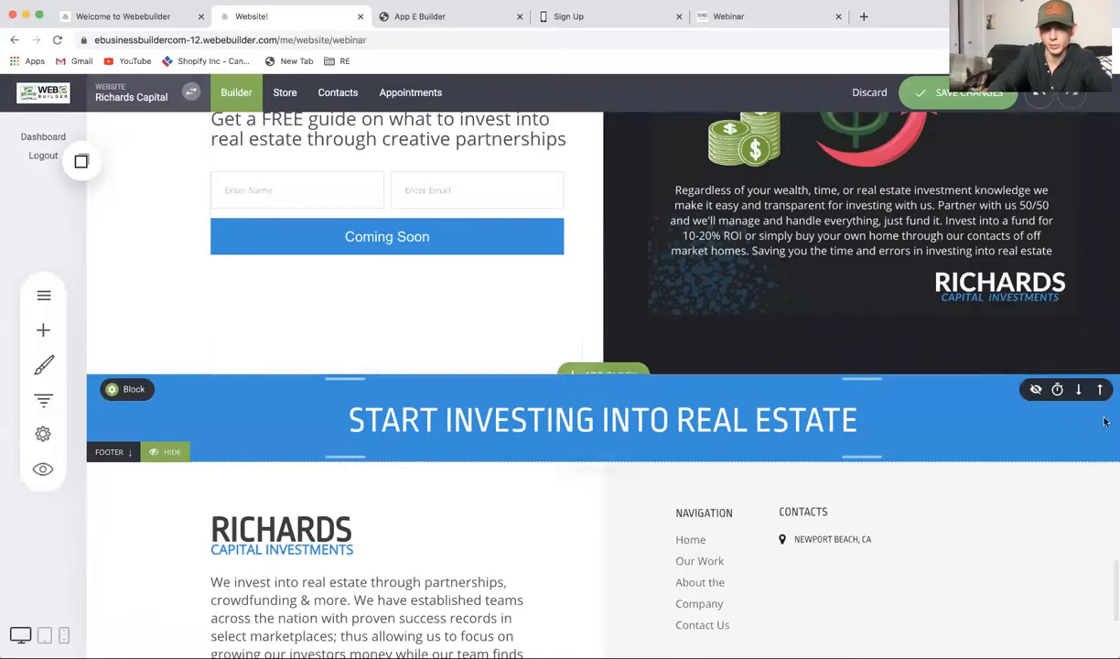
Step: Move the Learn How video block below the What We Do block and place the Start Investing Into Real Estate banner between them
left_click(1098, 389)
scroll(1095, 389, "up", 10)
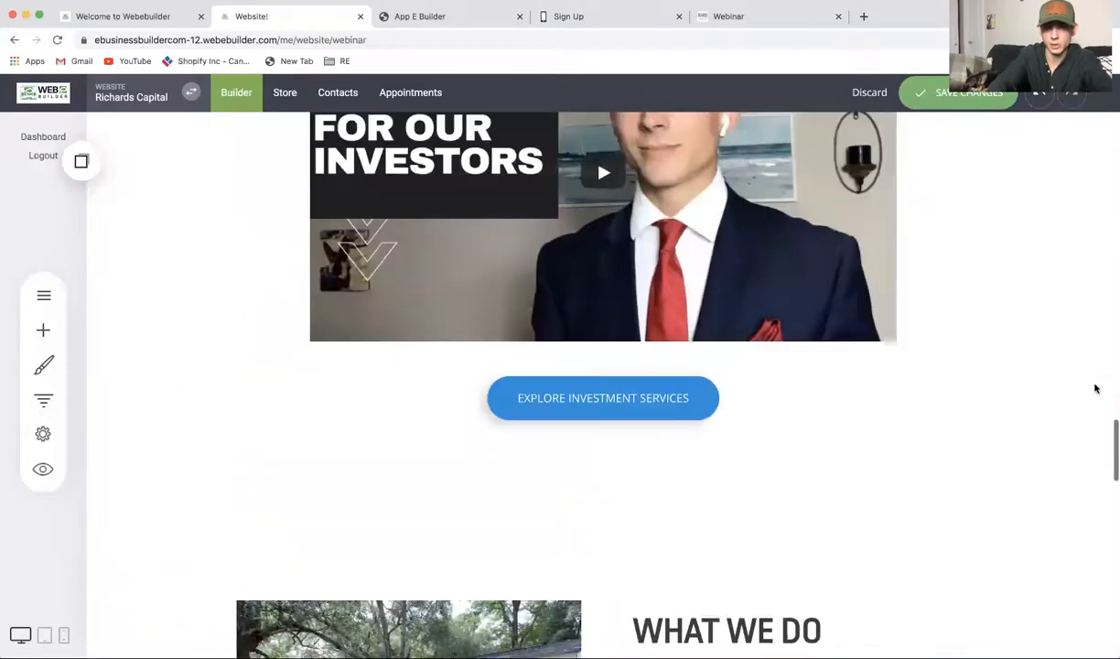
left_click(1078, 279)
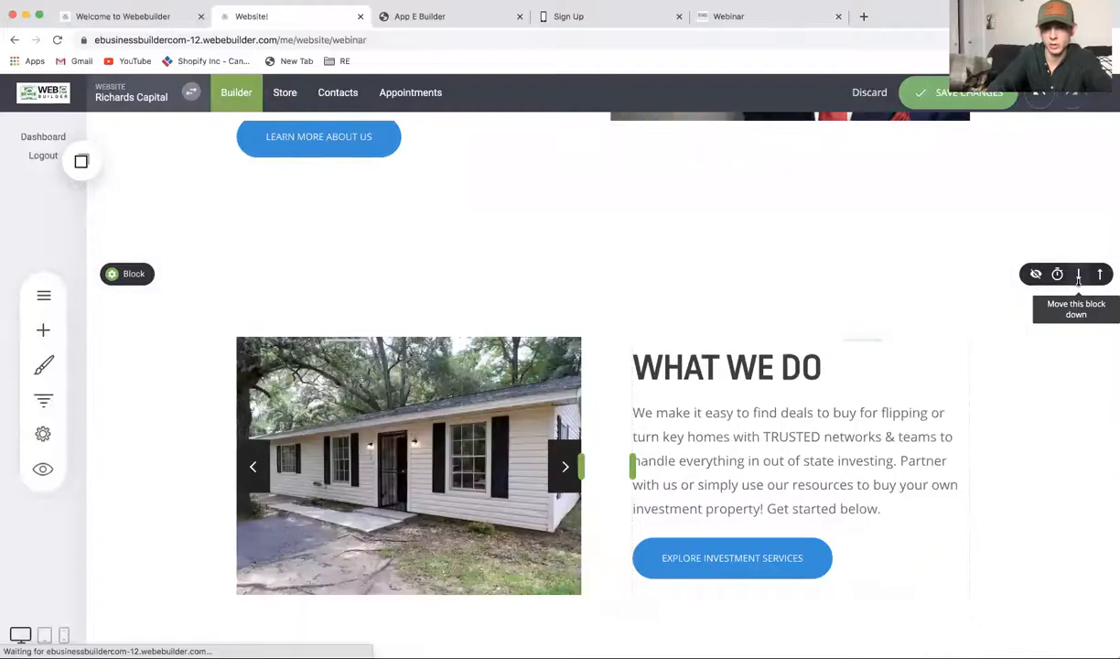
scroll(1078, 285, "down", 5)
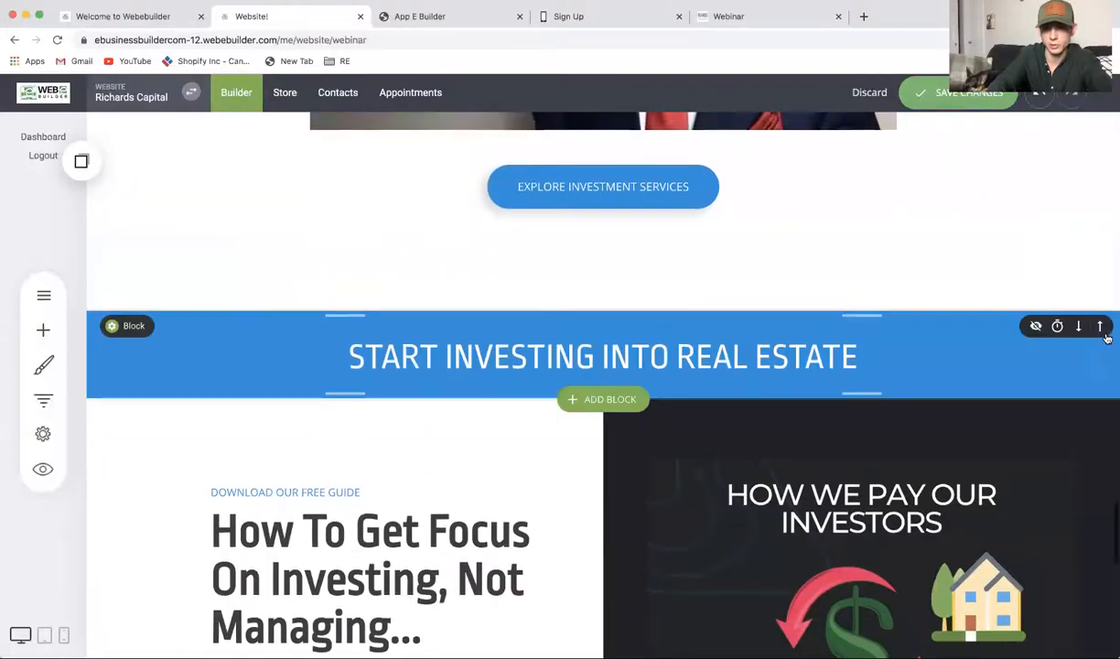
left_click(1101, 326)
scroll(1105, 338, "up", 10)
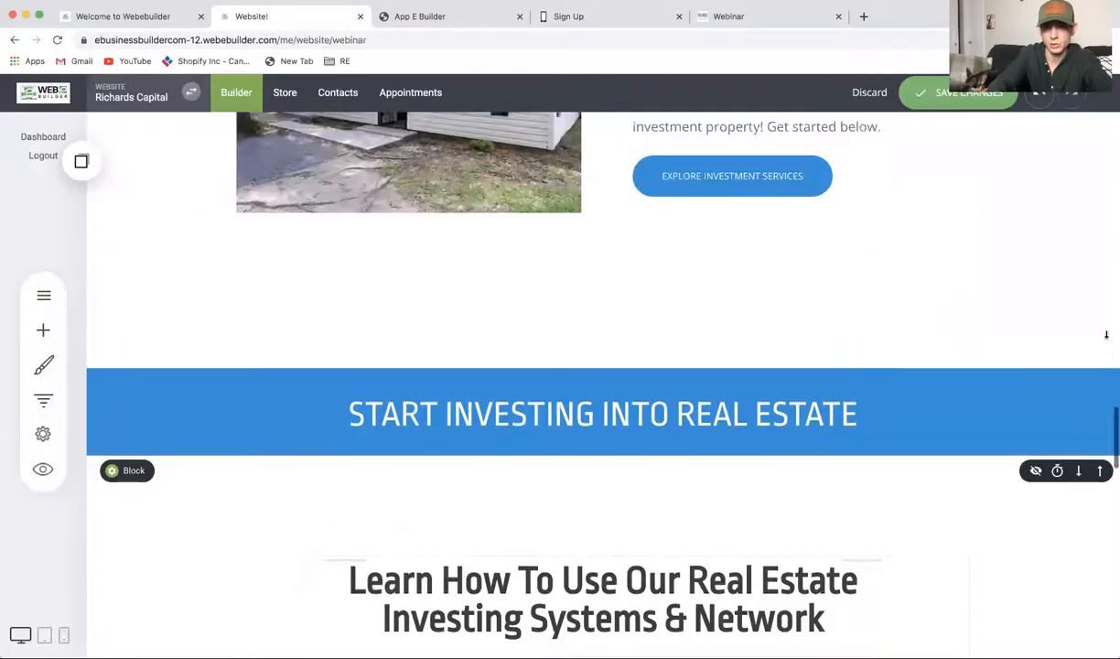
scroll(1105, 337, "up", 3)
scroll(1107, 333, "down", 2)
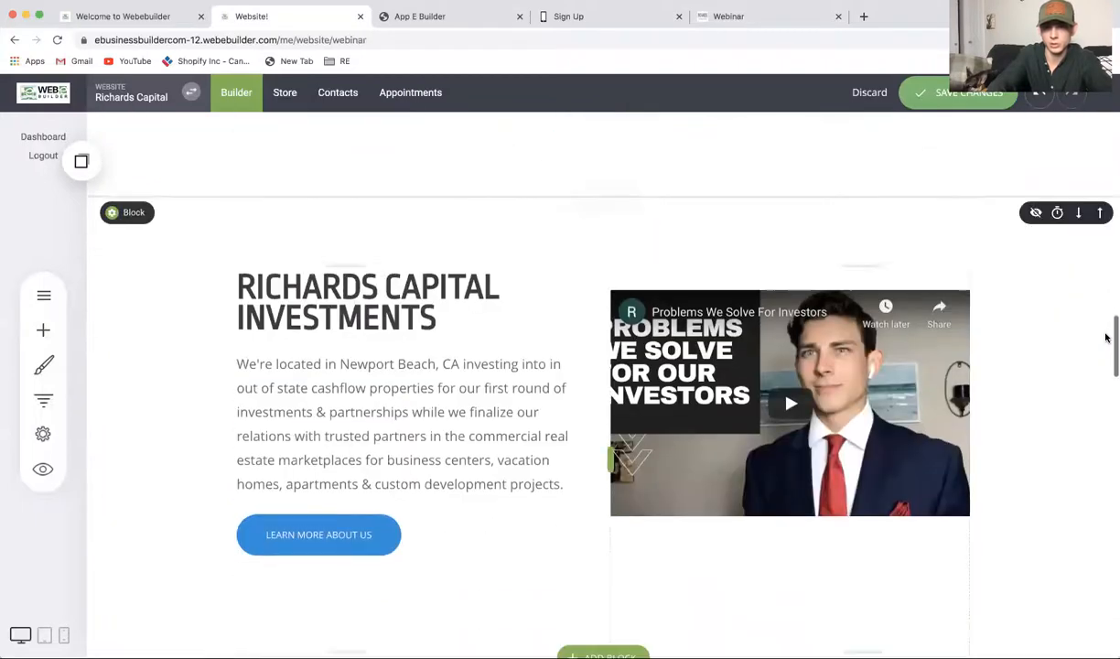
Step: Delete the Richards Capital Investments block below the service cards and save the page changes
left_click(233, 213)
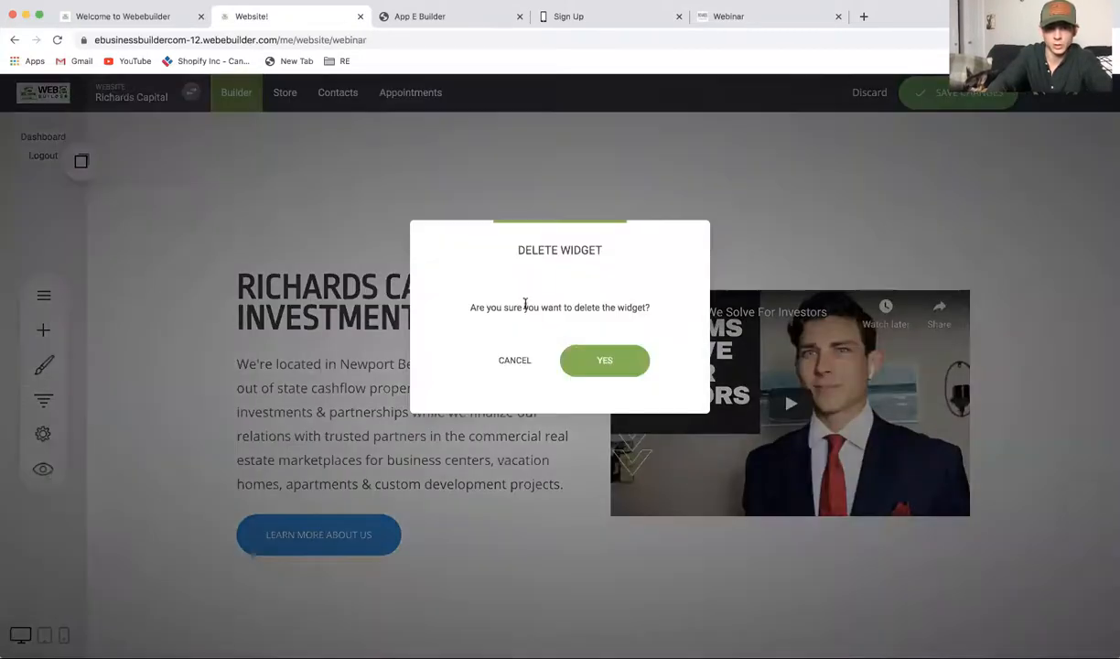
left_click(575, 348)
scroll(575, 348, "up", 10)
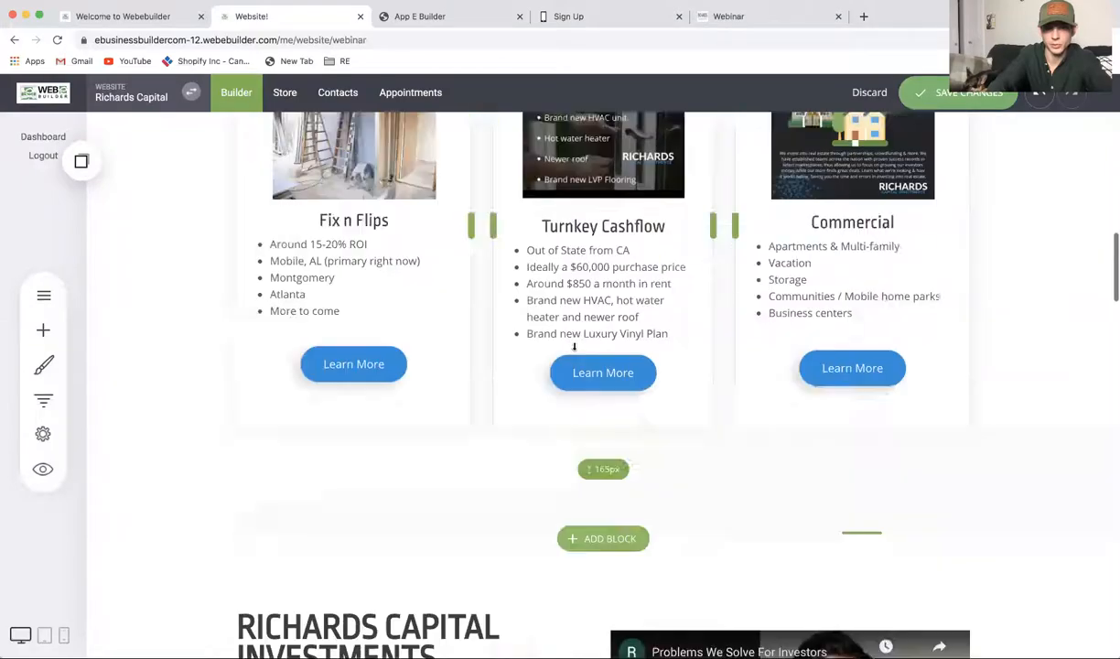
scroll(575, 347, "down", 15)
scroll(575, 346, "up", 2)
scroll(575, 348, "up", 10)
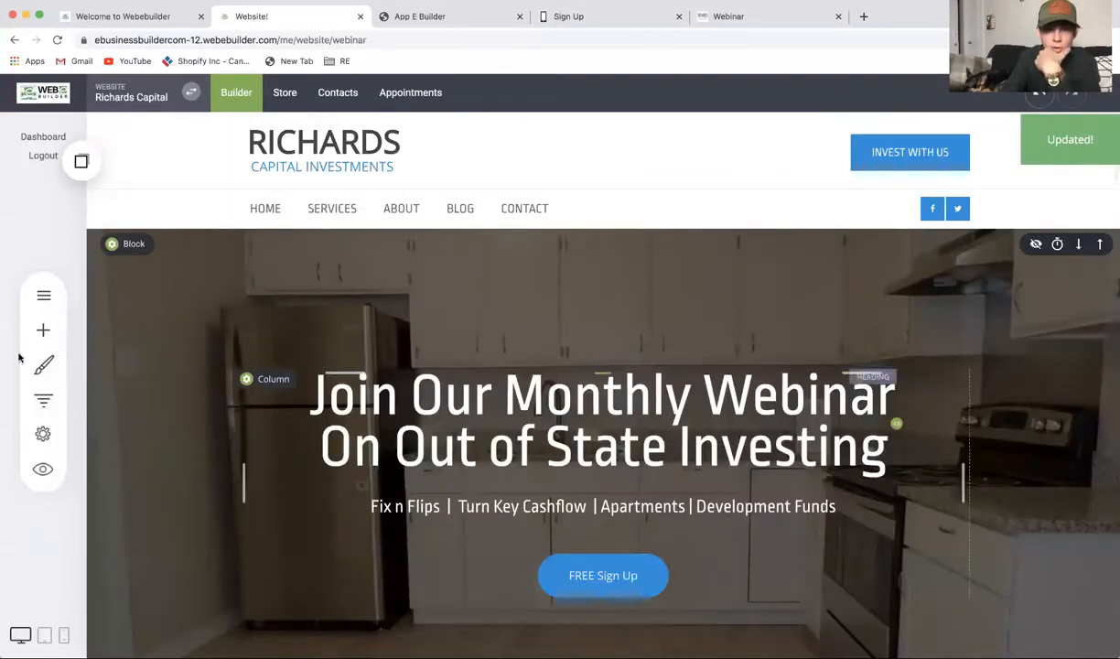
Step: Browse the Webinars category of new page templates and close the gallery without adding a page
left_click(44, 295)
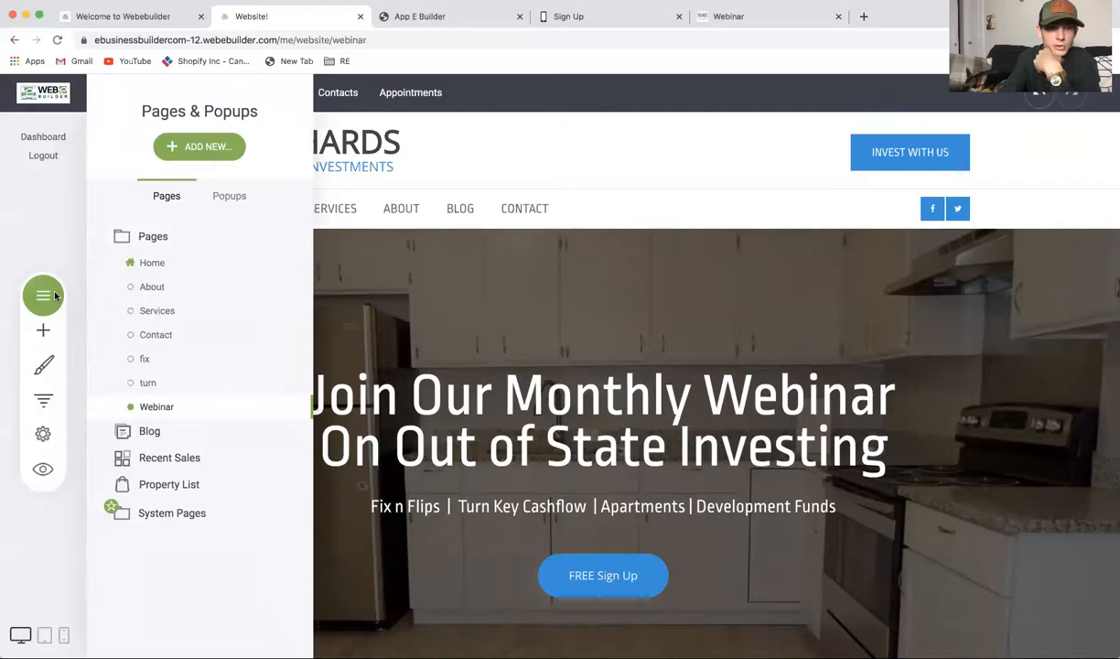
left_click(224, 147)
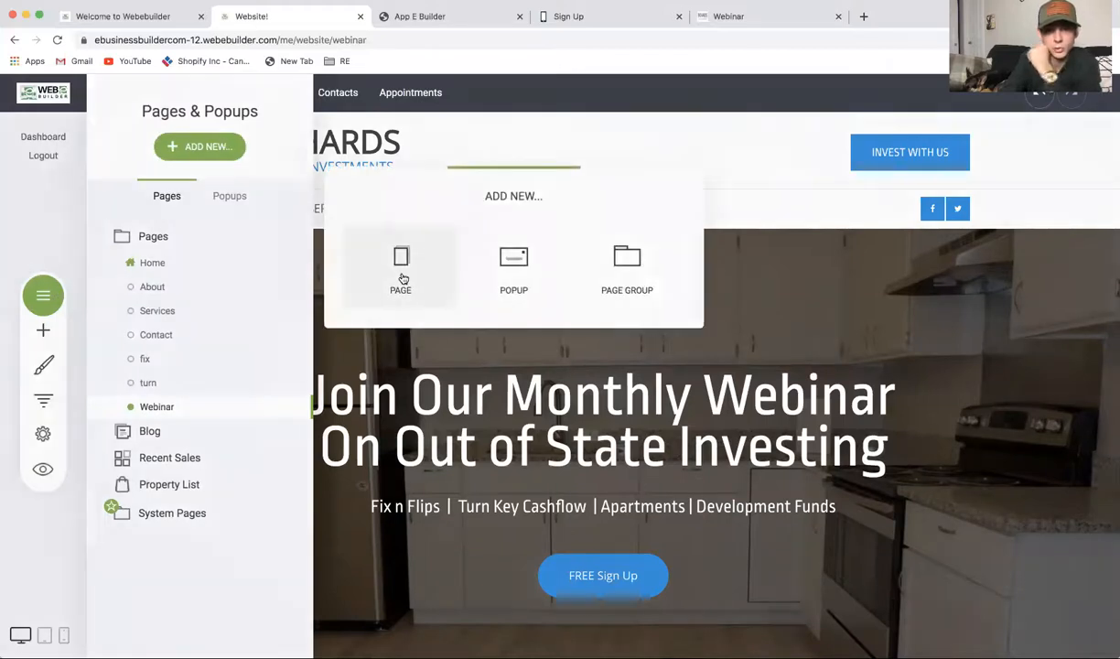
left_click(402, 278)
left_click(106, 213)
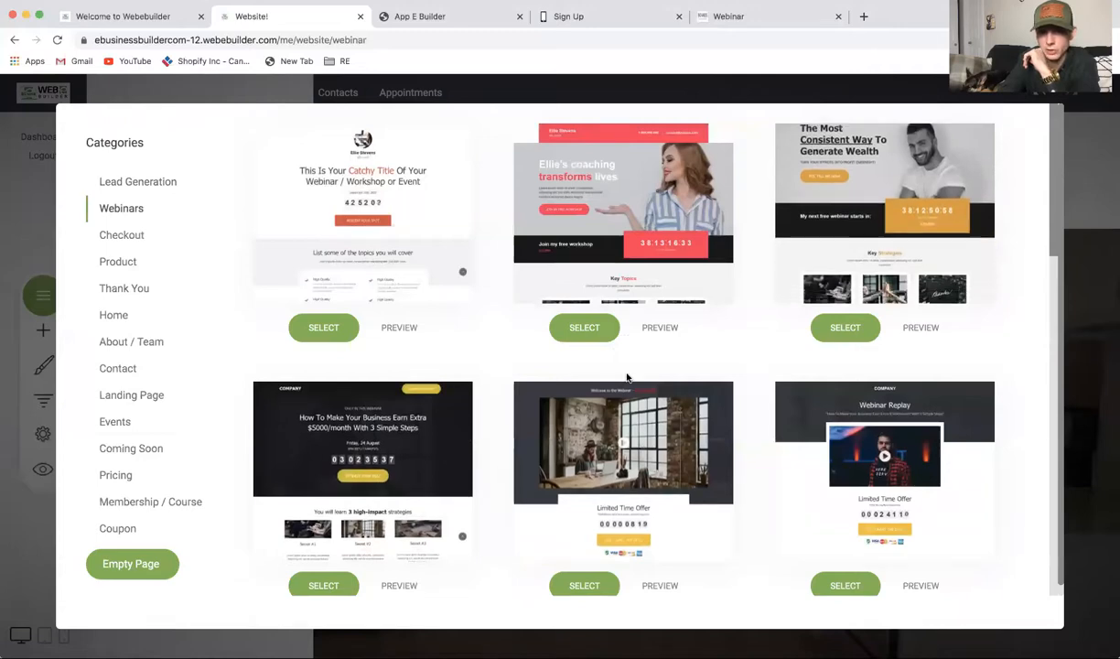
scroll(627, 377, "down", 10)
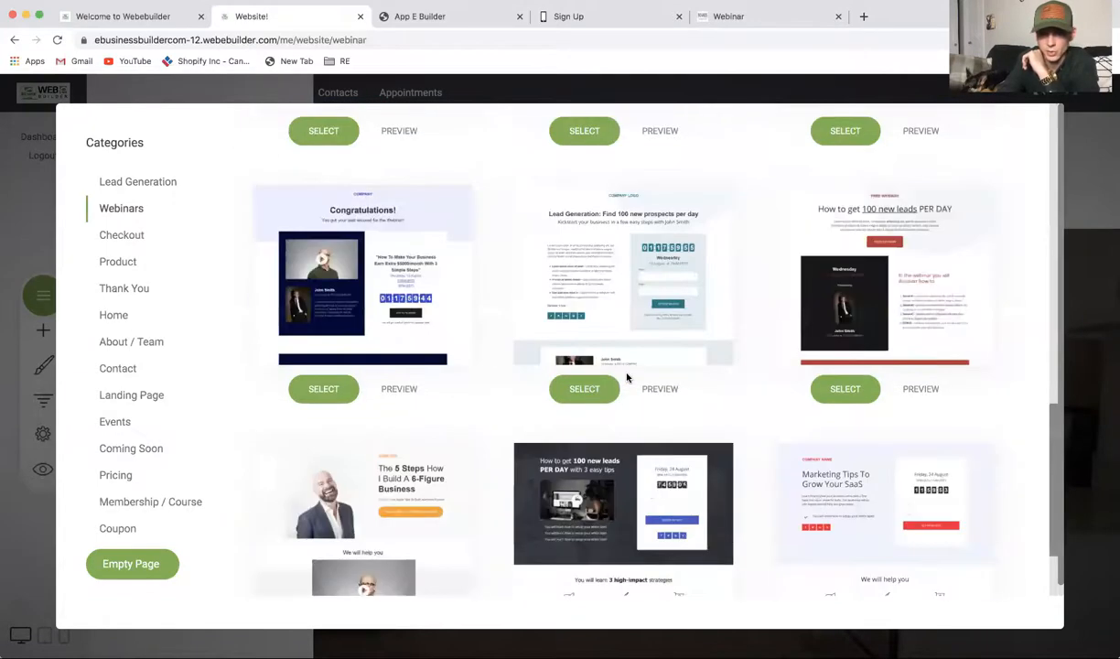
scroll(627, 377, "down", 10)
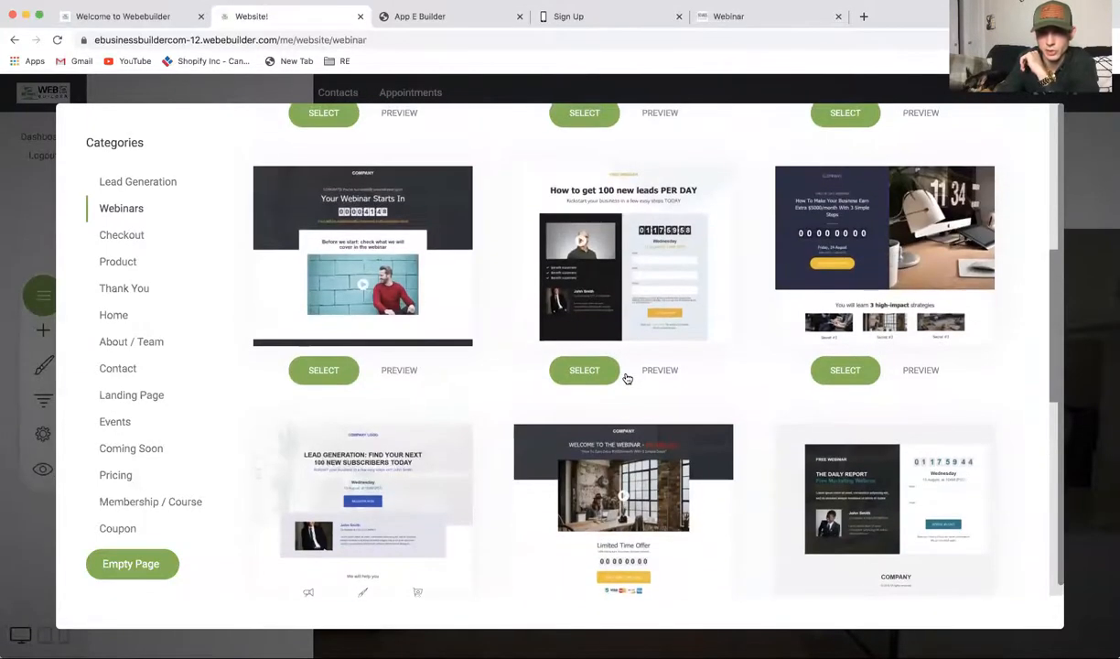
scroll(627, 377, "down", 5)
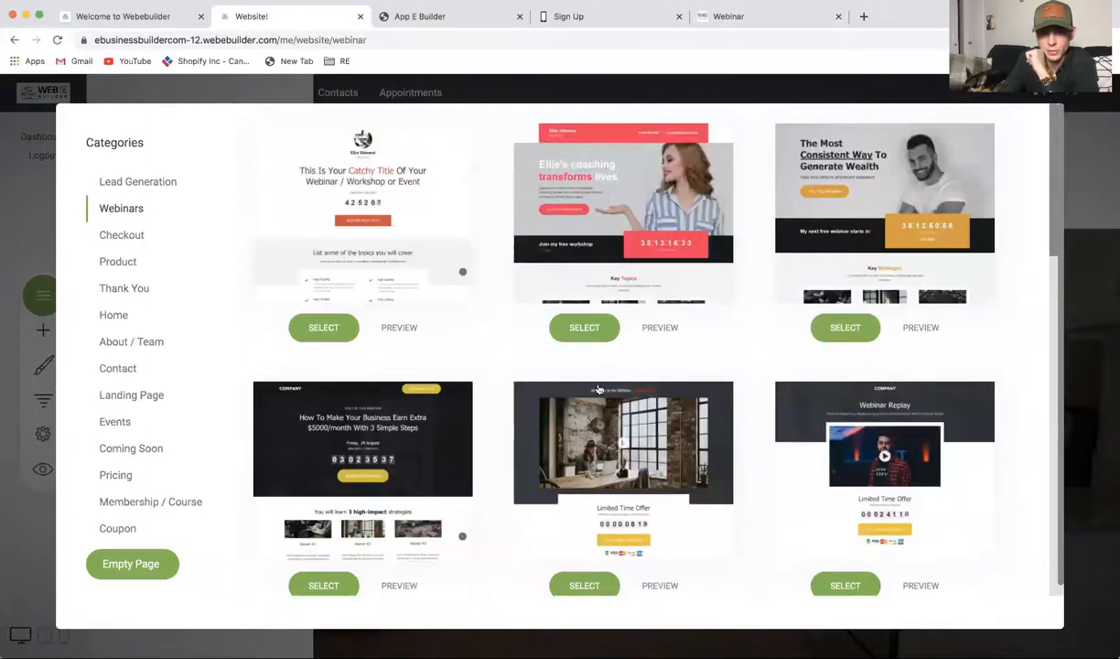
key("Escape")
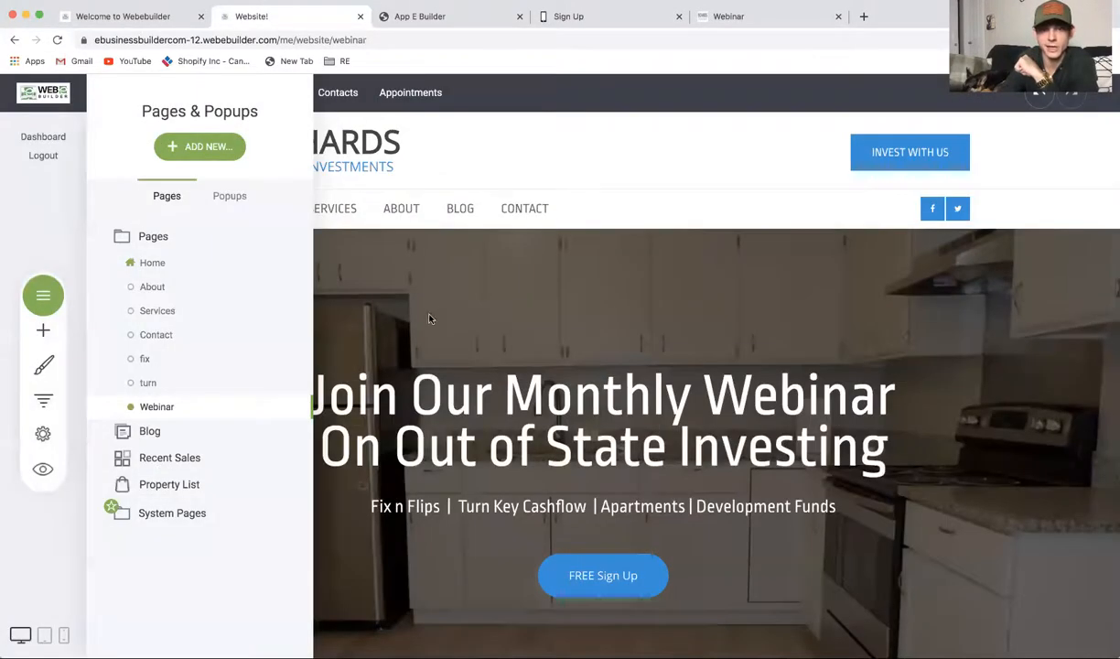
left_click(429, 317)
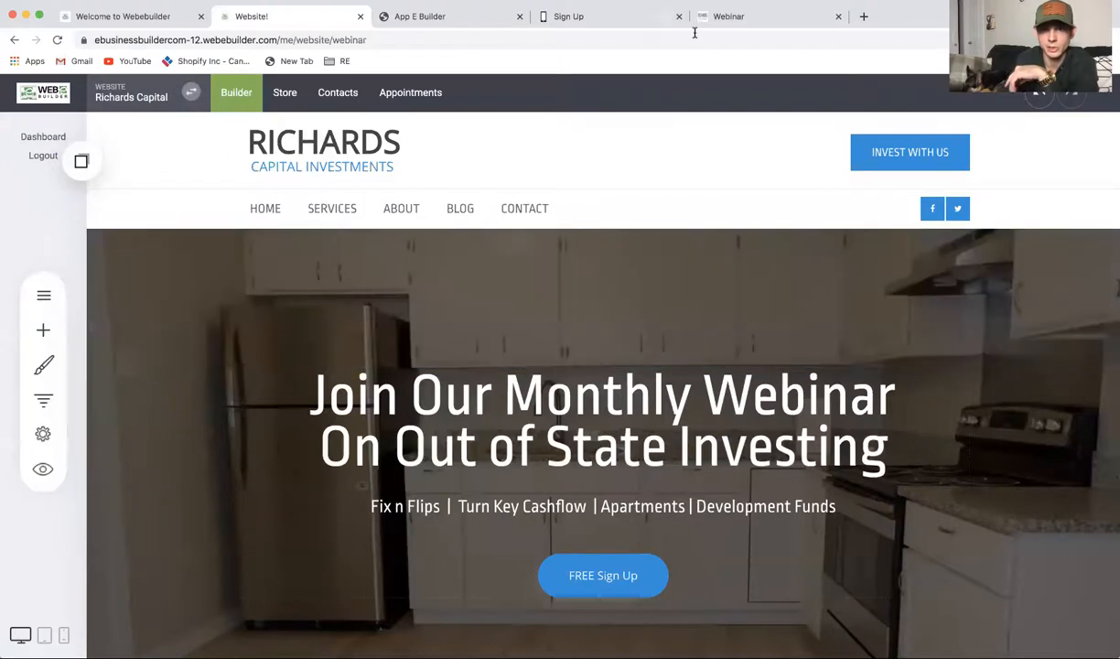
Step: Reload the live Webinar page and open the sign-up popup from the hero's FREE Sign Up button
left_click(715, 26)
left_click(657, 37)
key("Return")
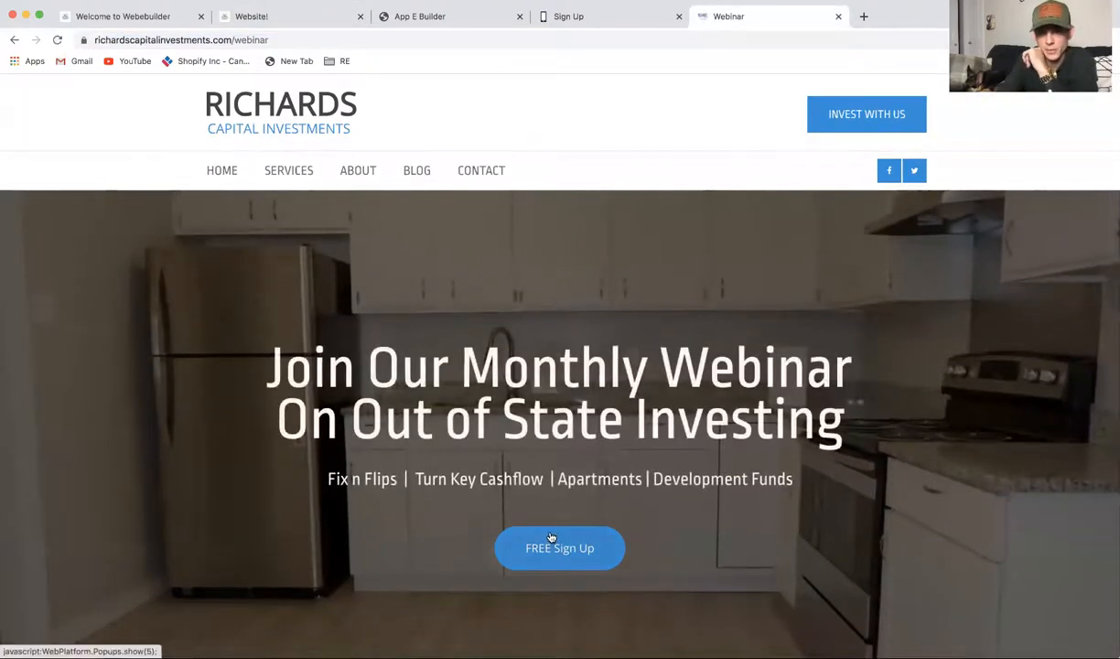
left_click(552, 540)
scroll(510, 479, "down", 2)
Step: Fill in the contact's name, e-mail and phone number in the webinar sign-up form and submit it
left_click(503, 436)
left_click(495, 471)
left_click(498, 519)
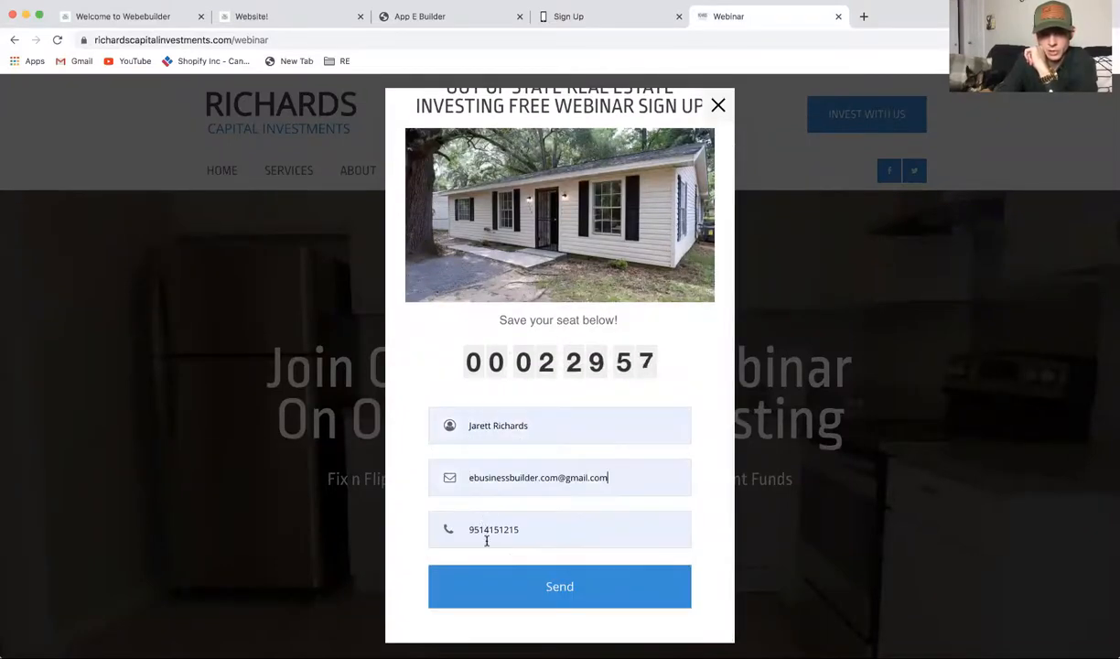
left_click(520, 589)
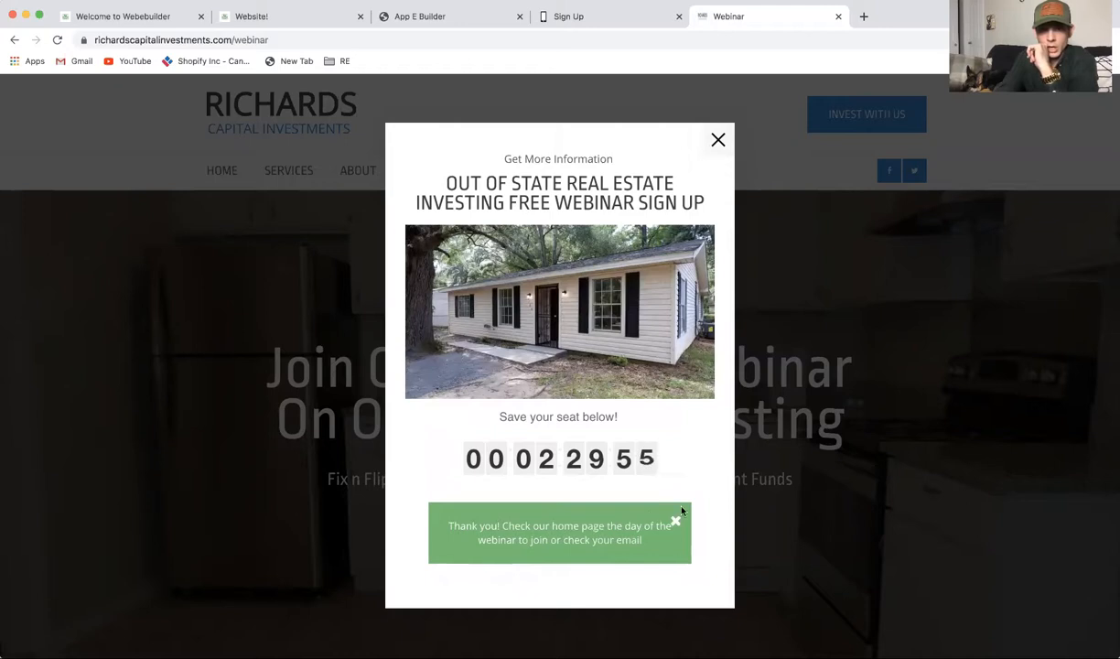
Step: Return to the Richards Capital website builder and open its contacts list to check for the new sign-up
left_click(580, 18)
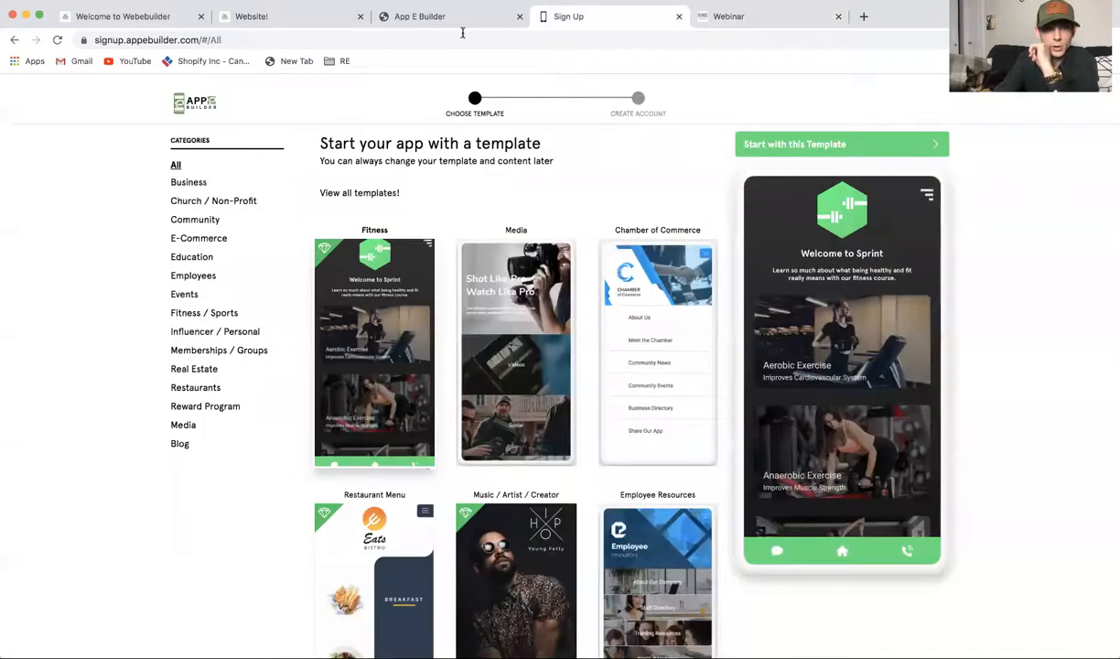
left_click(302, 19)
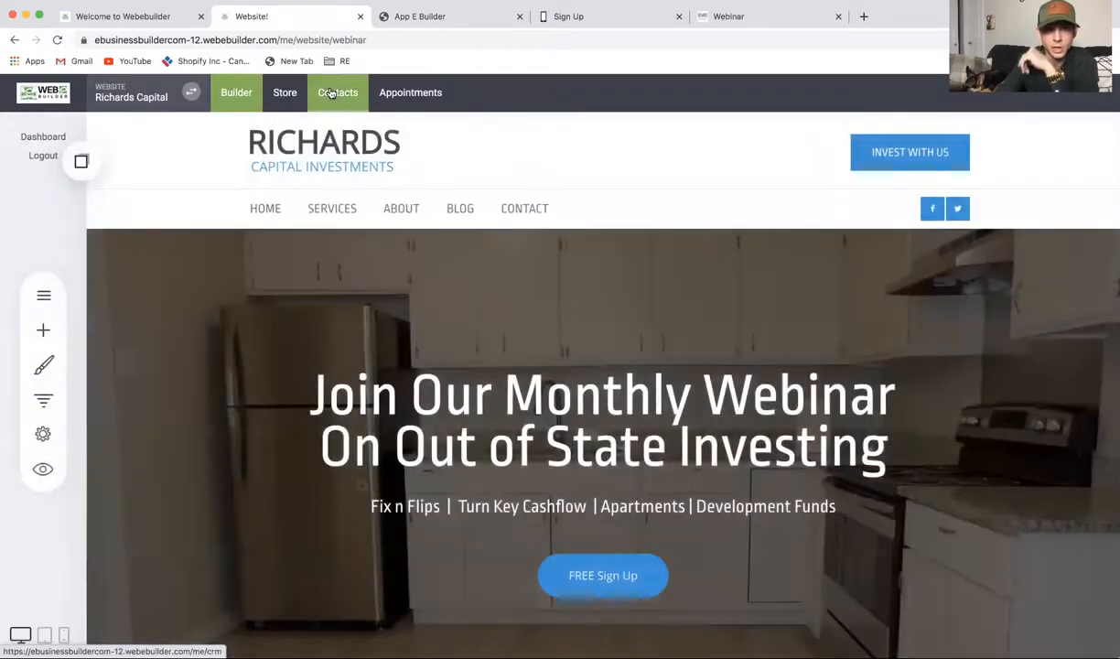
left_click(332, 93)
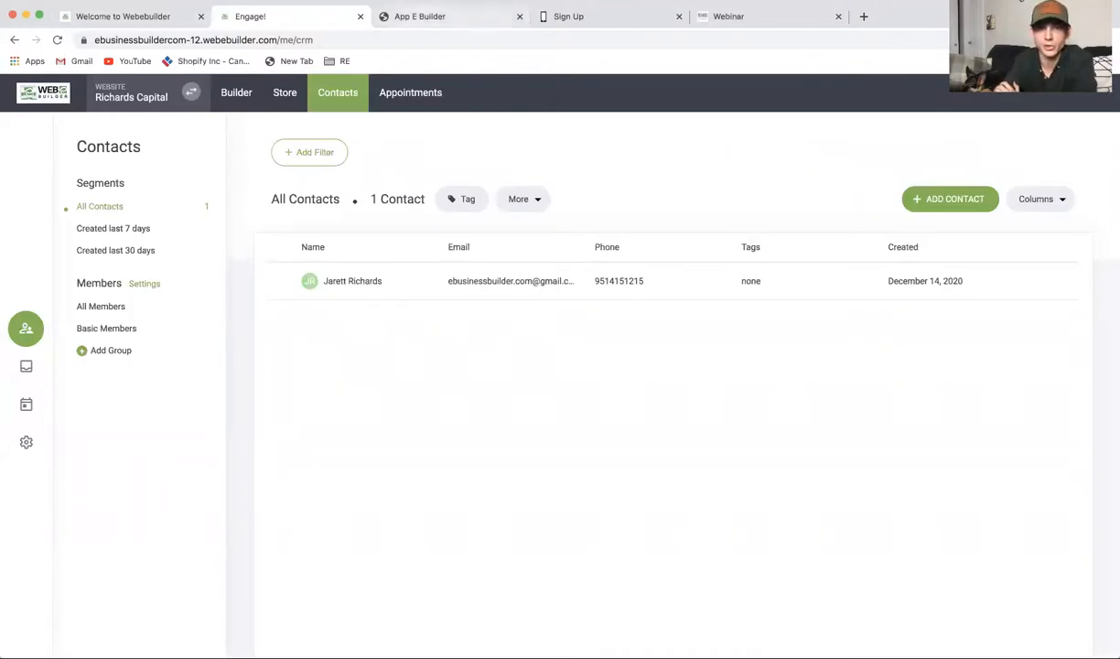
Step: Switch to the App E Builder website and look through its home page, including the templates, features and industry sections
left_click(444, 17)
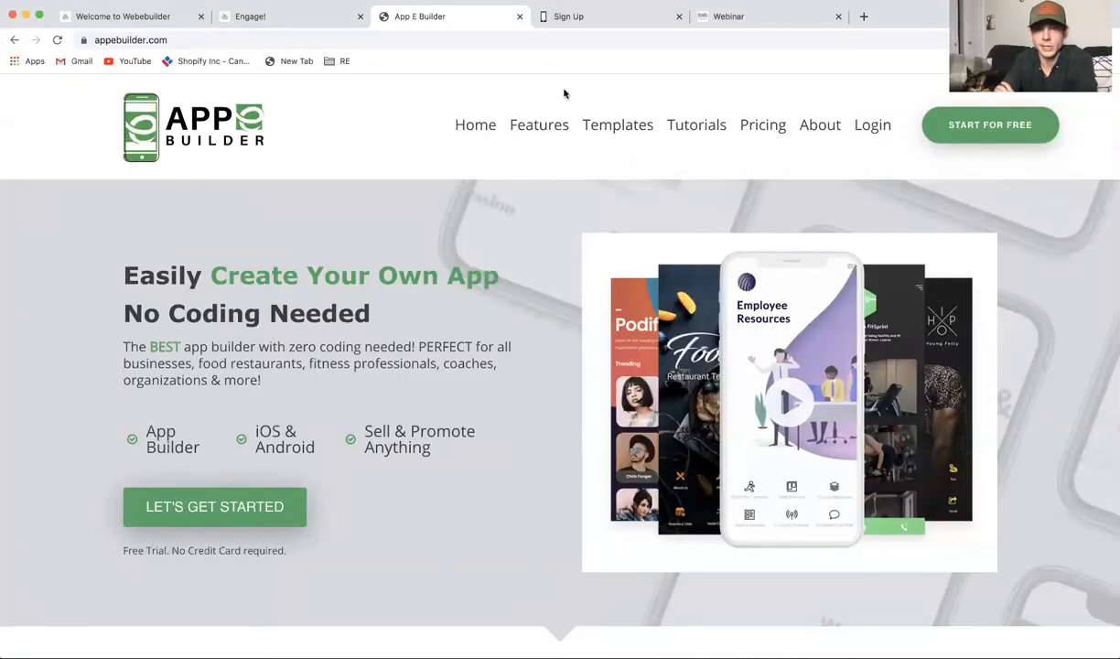
scroll(480, 260, "down", 20)
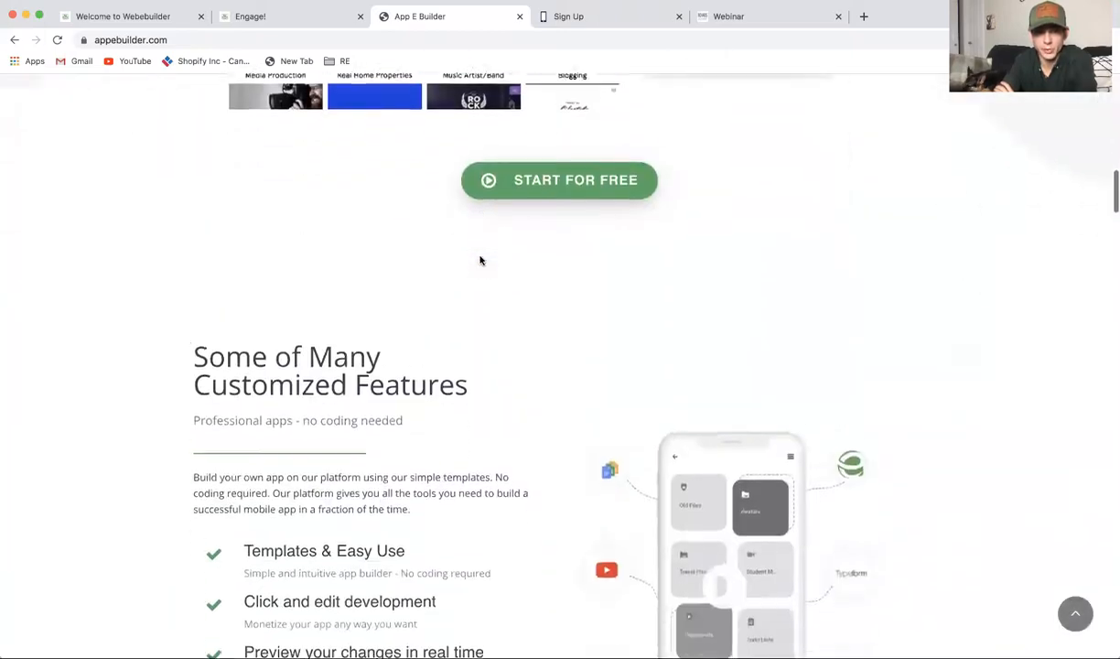
scroll(487, 248, "down", 2)
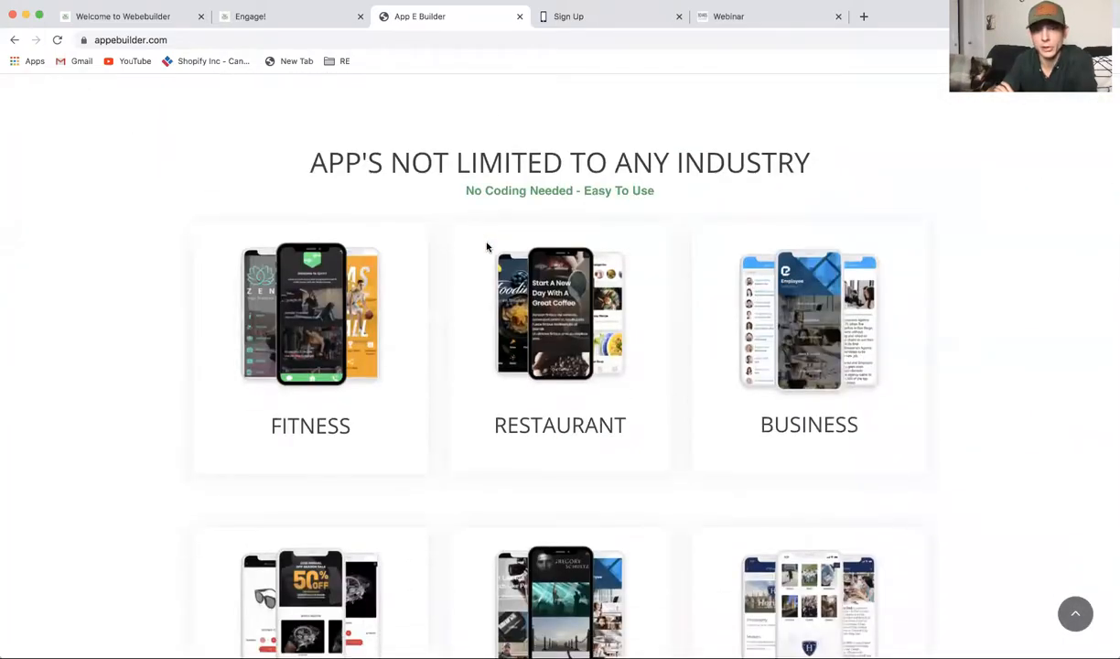
scroll(487, 247, "down", 8)
scroll(488, 245, "up", 20)
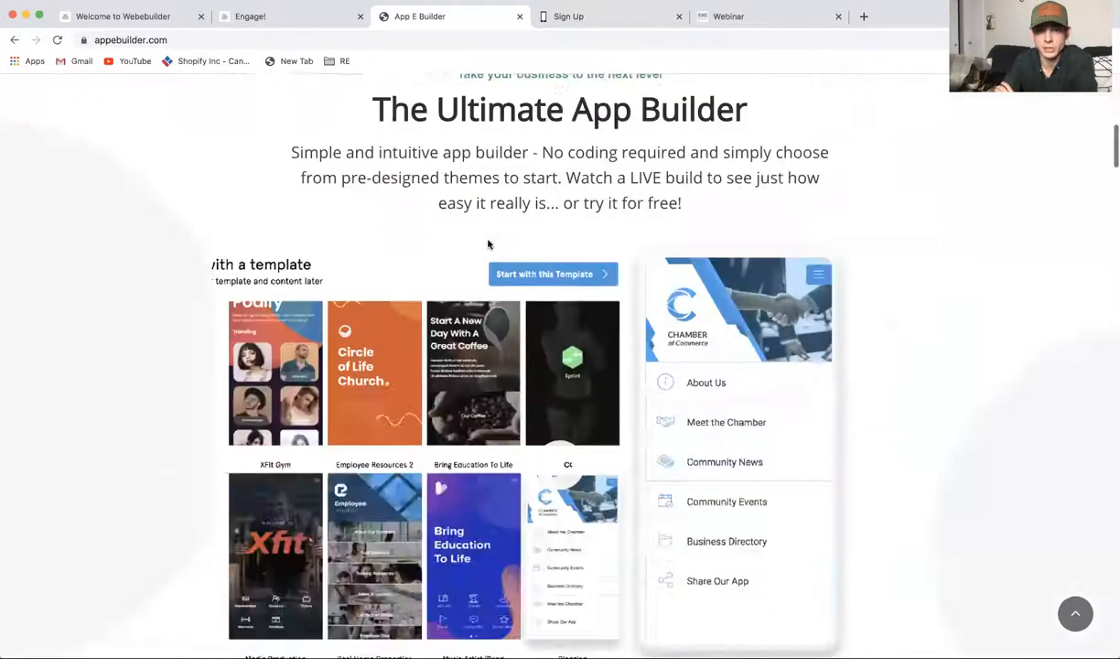
scroll(488, 245, "up", 5)
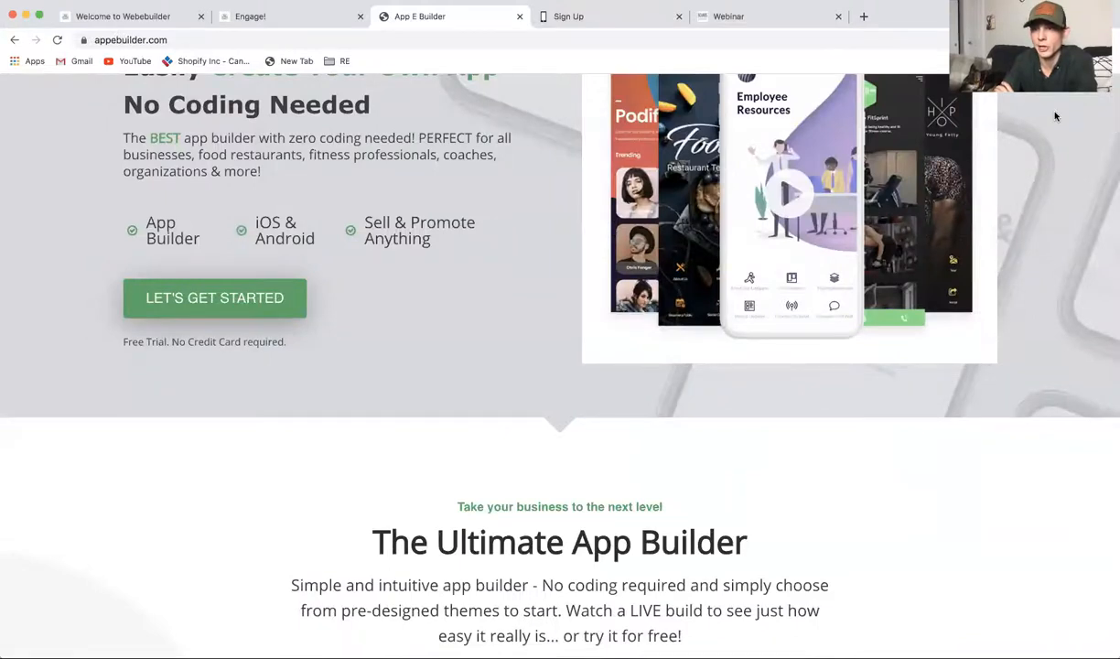
left_click(606, 16)
left_click(461, 24)
scroll(543, 260, "up", 4)
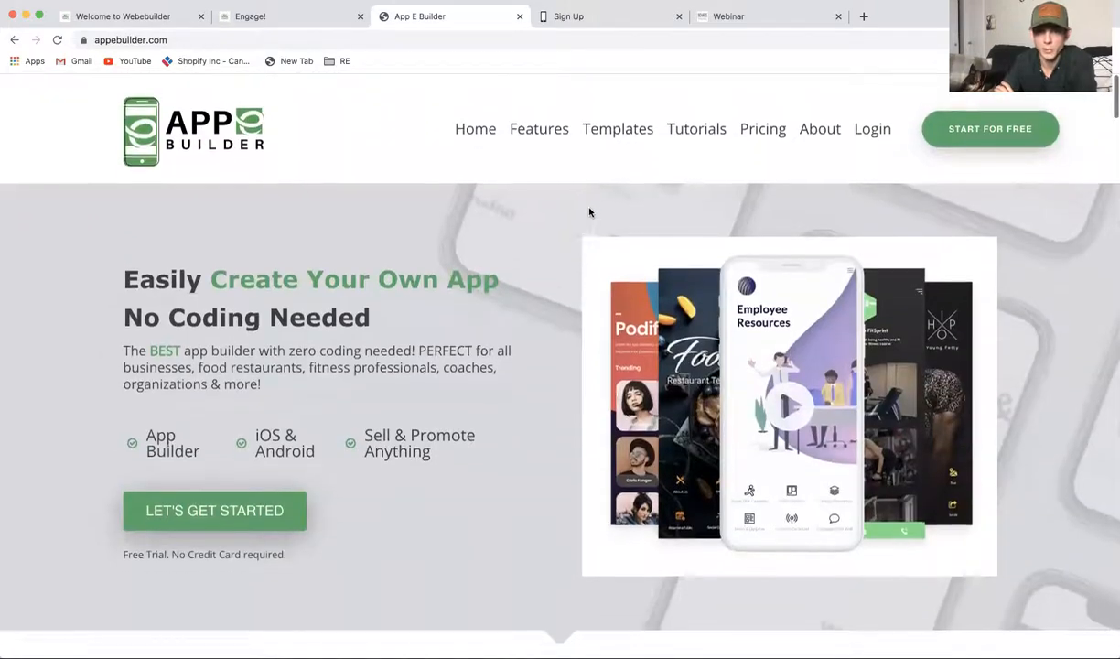
Step: Open the app sign-up template gallery and preview the Restaurant Menu template with its side menu, plus the Fitness template
left_click(599, 18)
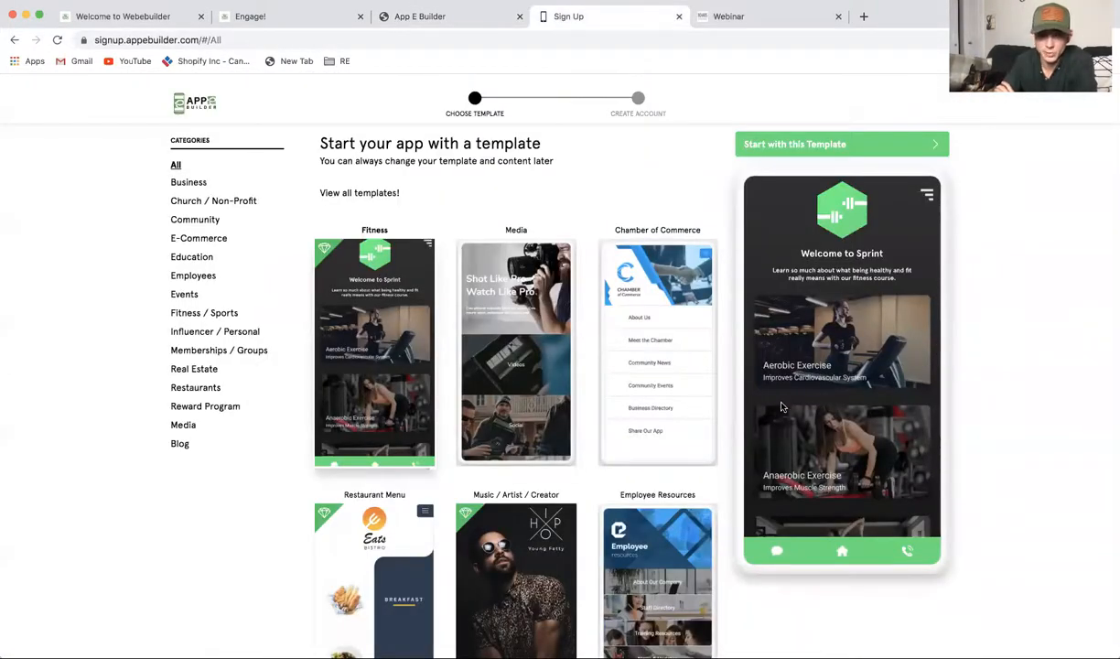
scroll(783, 408, "down", 3)
left_click(384, 604)
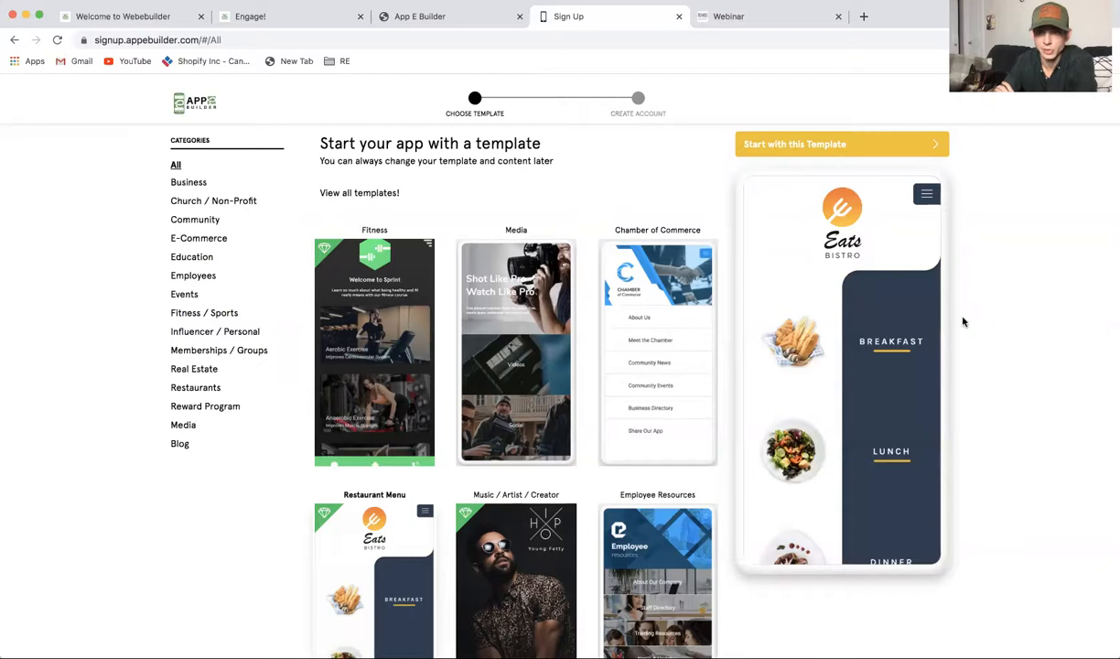
left_click(925, 194)
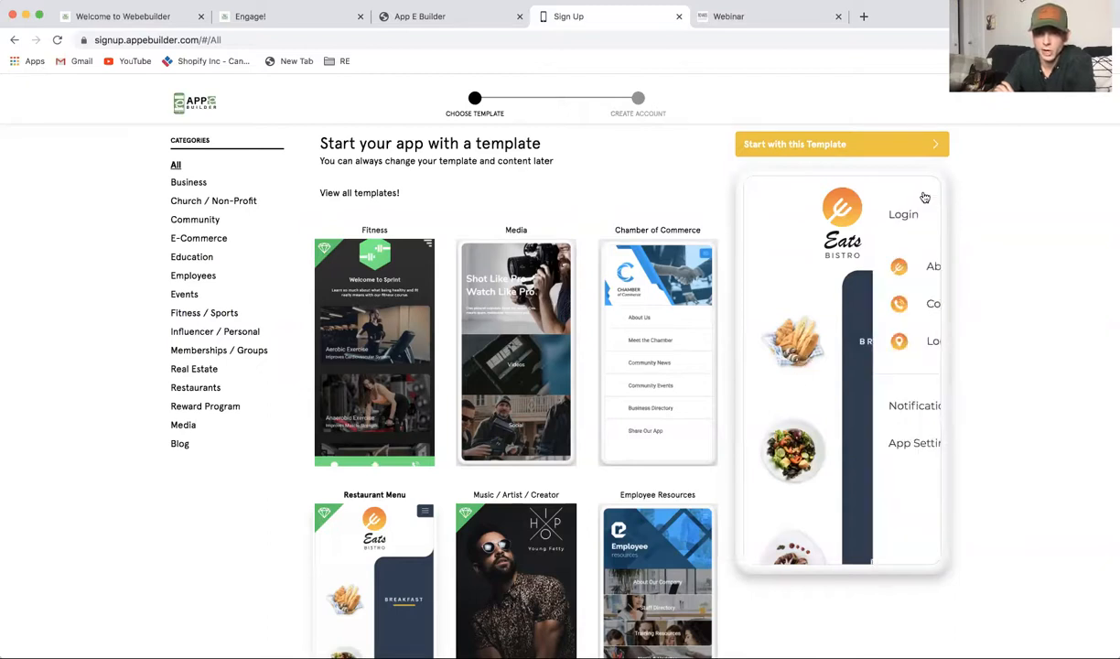
left_click(923, 203)
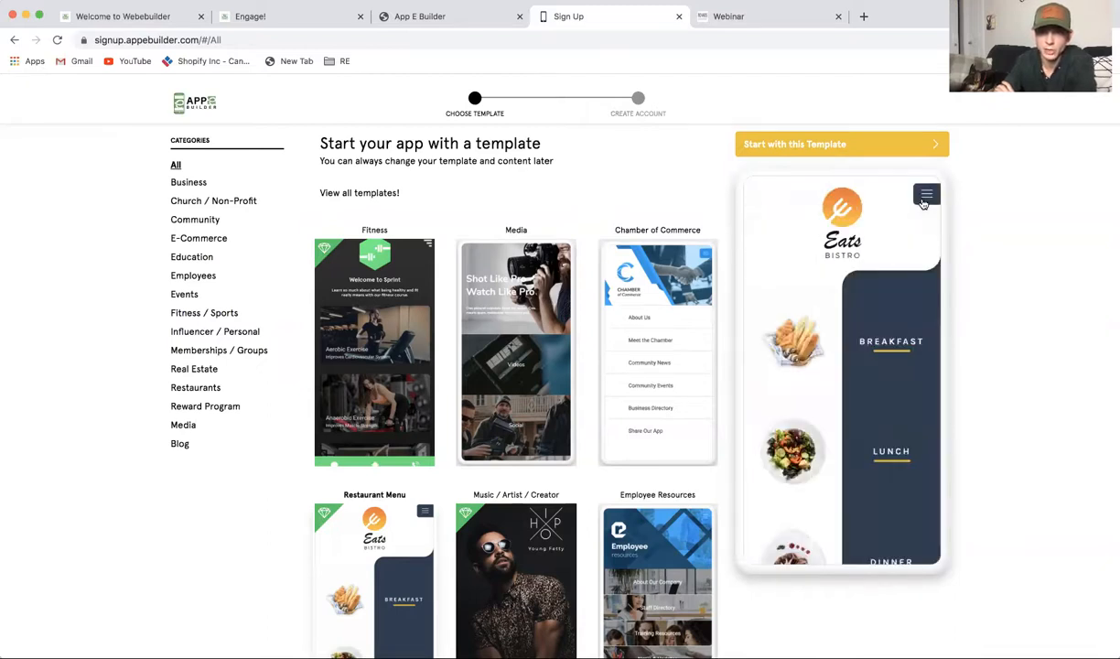
left_click(350, 370)
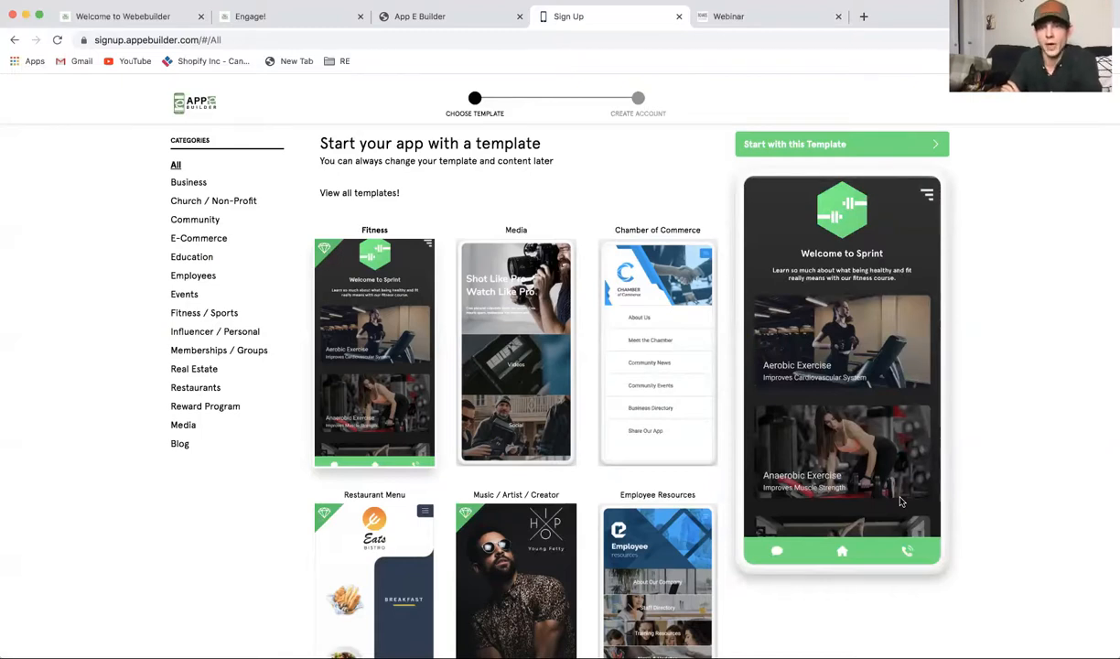
Step: Close the live Webinar page and preview the Restaurant Menu app template again
left_click(839, 18)
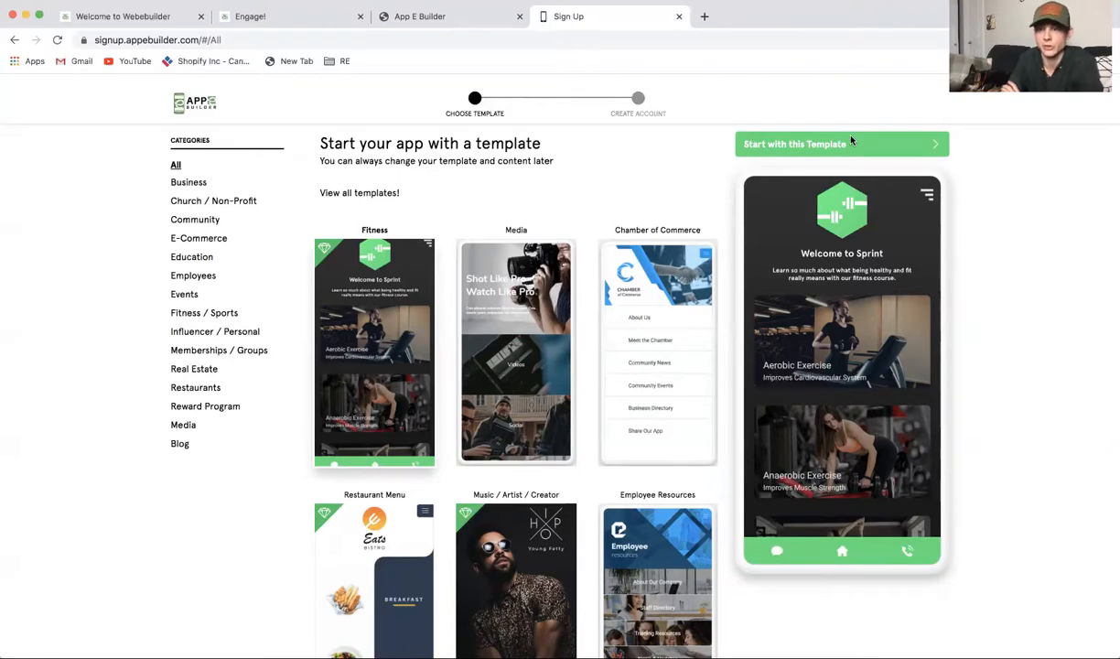
scroll(377, 461, "down", 1)
left_click(377, 462)
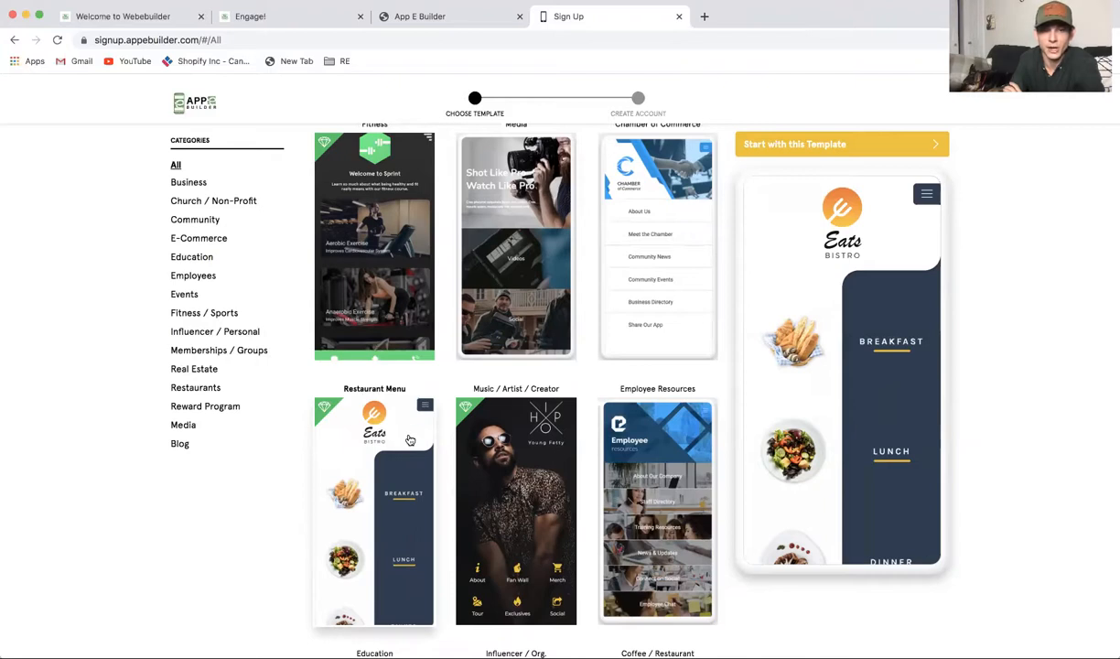
scroll(407, 394, "up", 3)
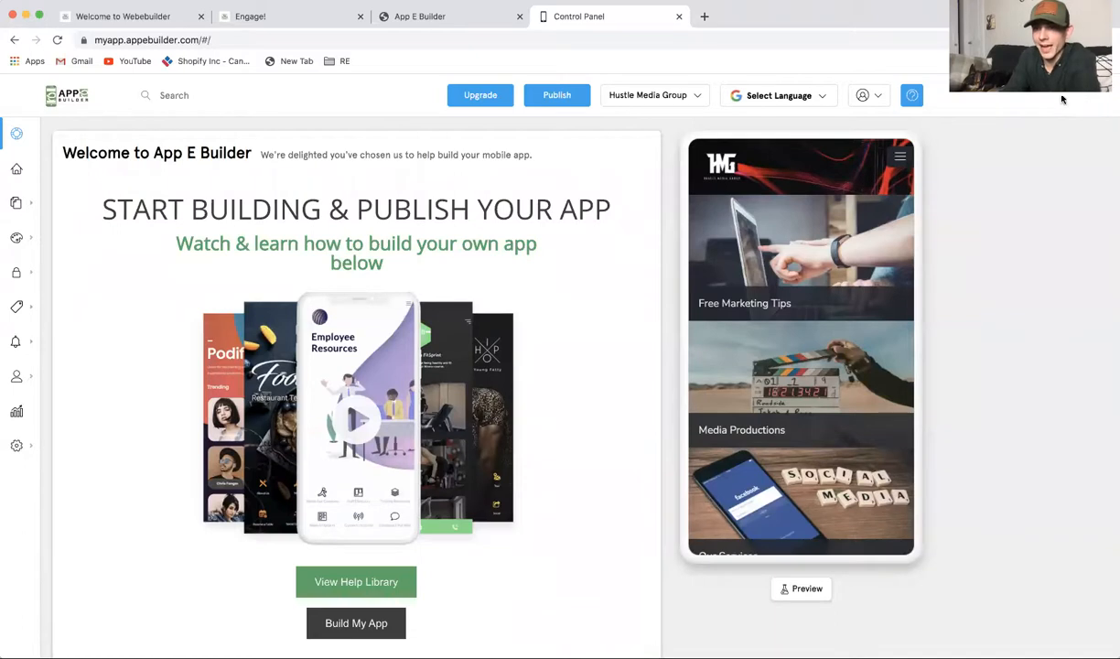
Step: Open the Hustle Media Group app's Home Screen editor and look over the Users and Advanced options
left_click(17, 171)
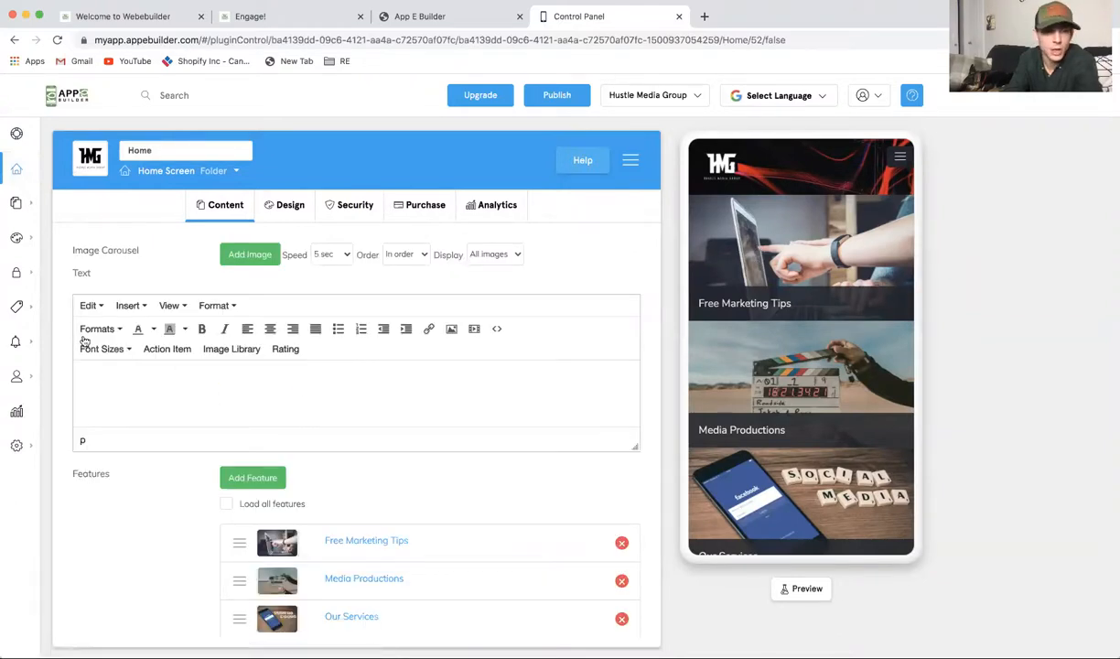
mouse_move(37, 370)
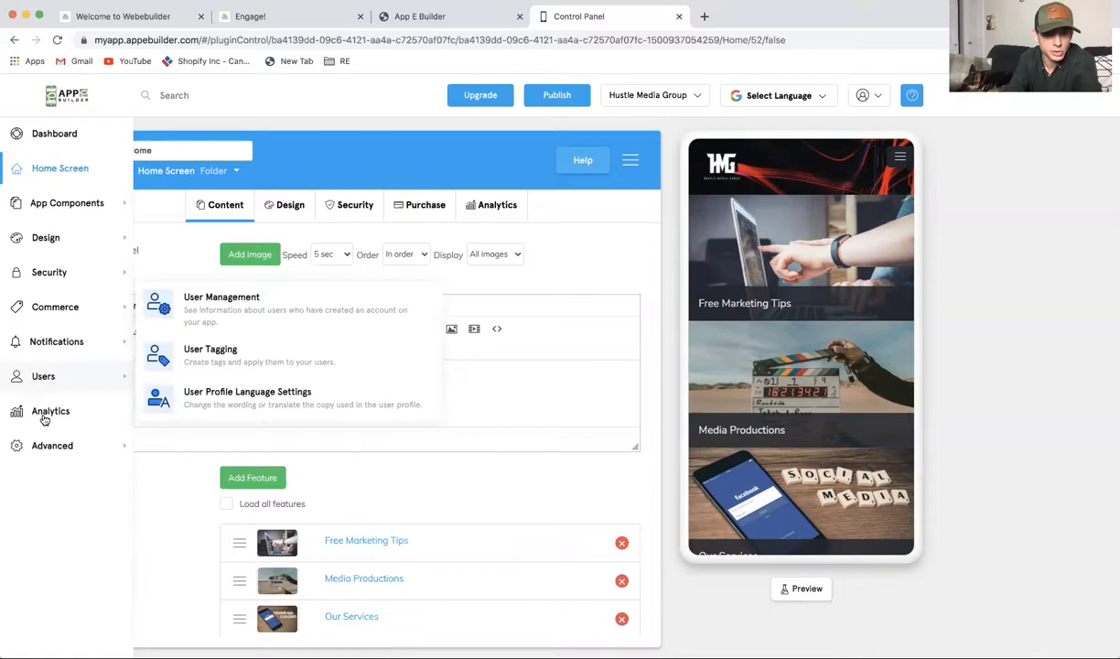
mouse_move(48, 448)
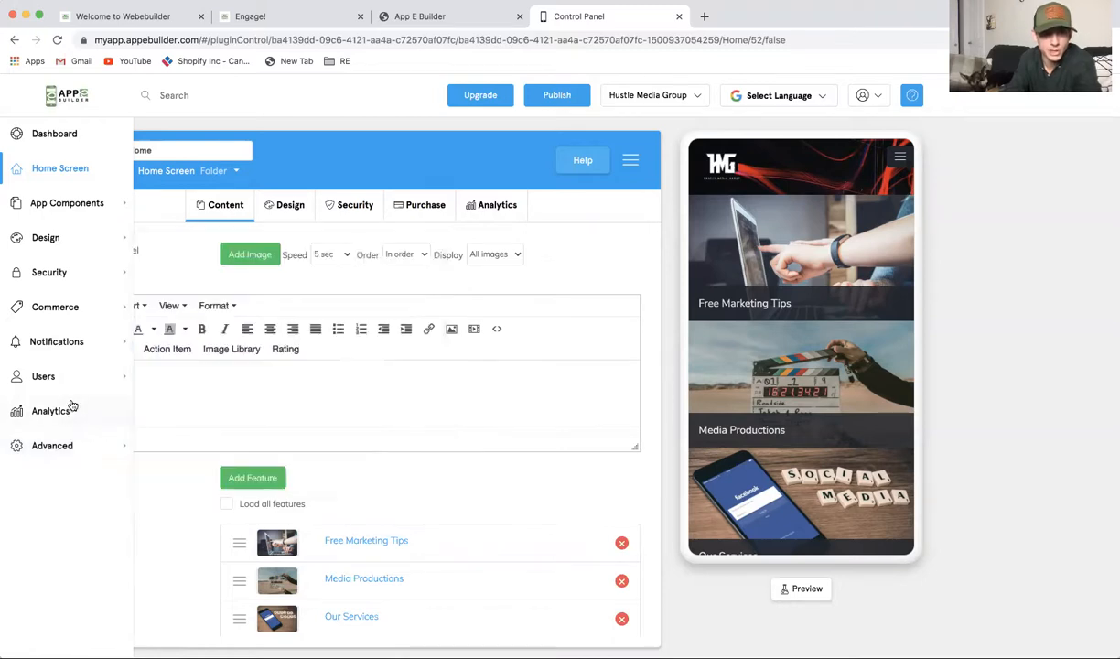
Step: Start a new standard push notification for the Hustle Media Group app
mouse_move(53, 346)
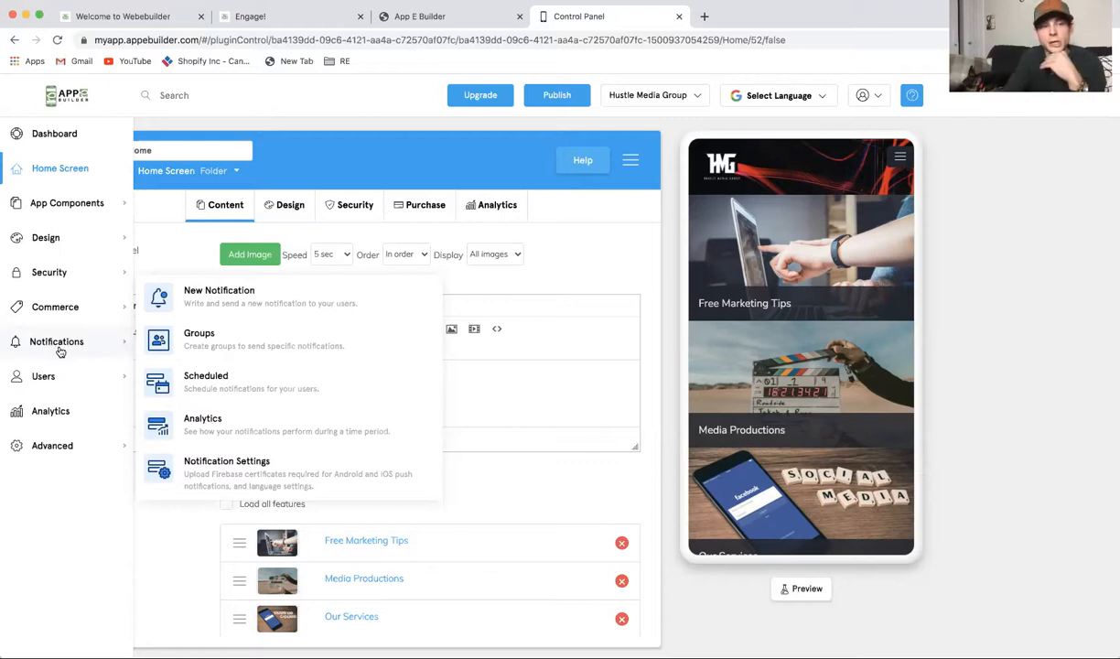
left_click(276, 306)
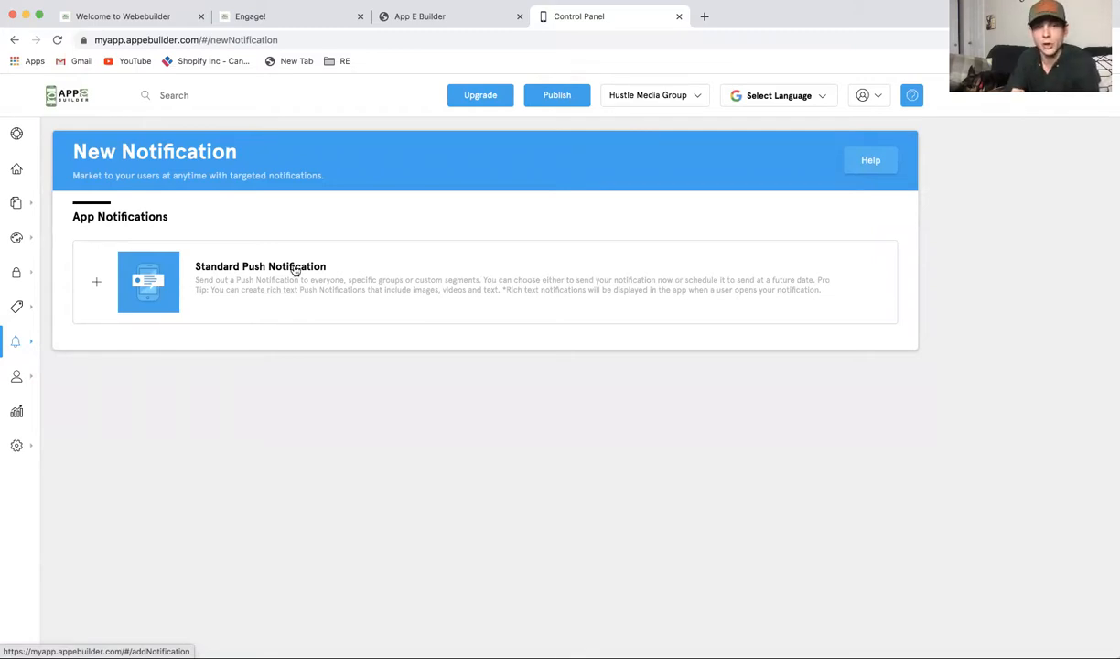
left_click(295, 270)
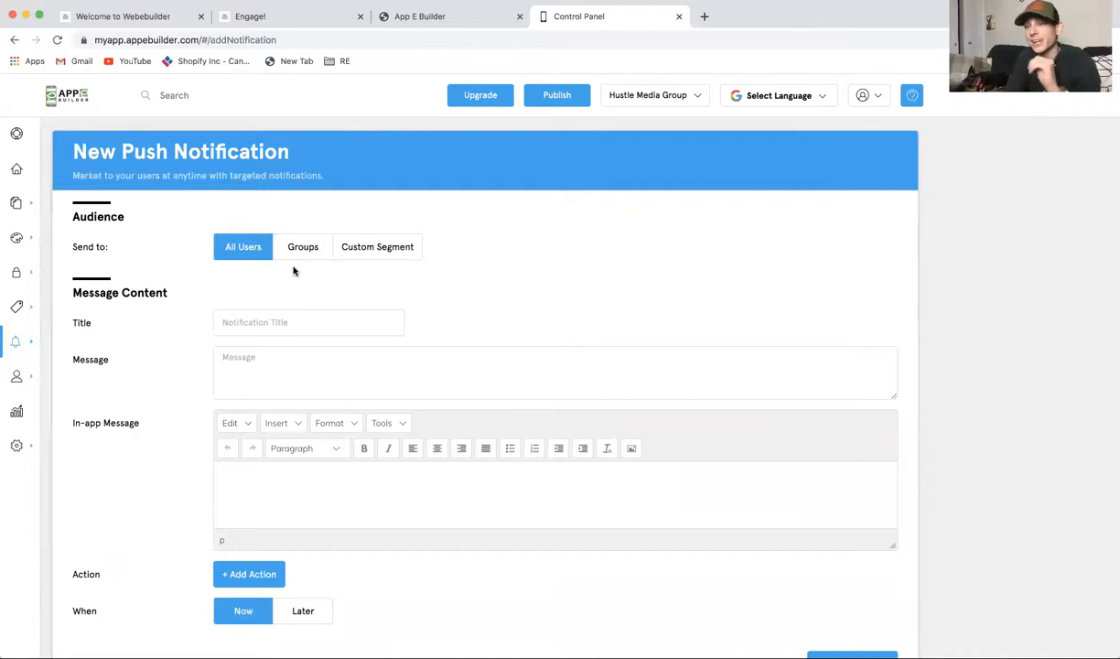
Step: Complete the push notification titled "Upcoming Seminar w/ HMG" with its seminar message and mychamber.org in-app text, and send it to all users now
scroll(508, 323, "down", 1)
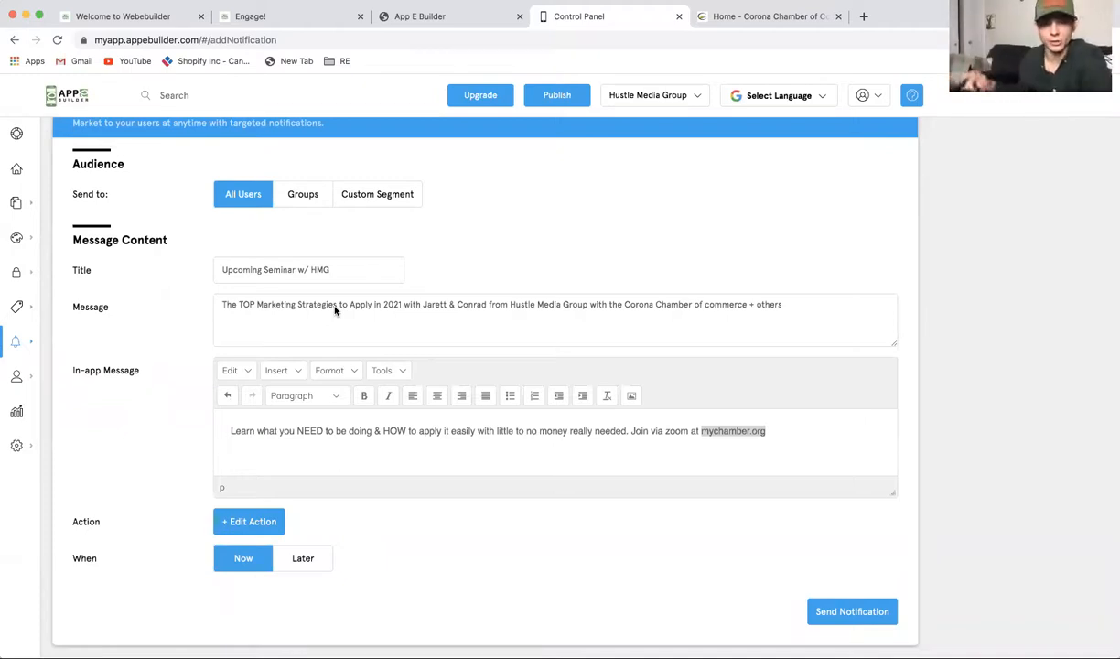
left_click(790, 430)
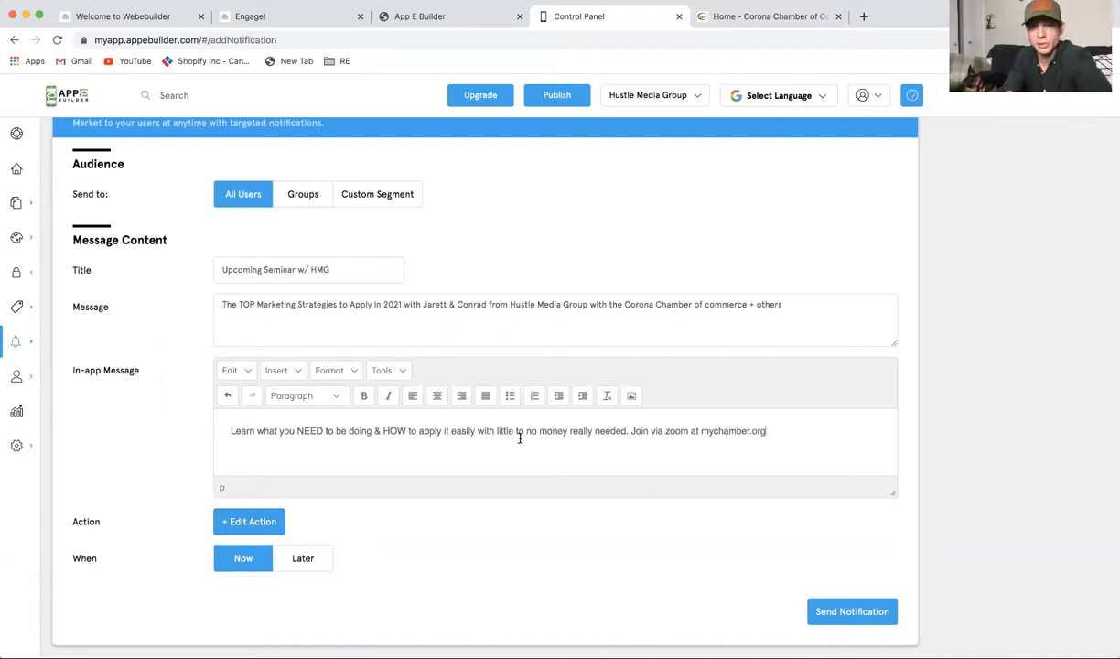
left_click(860, 611)
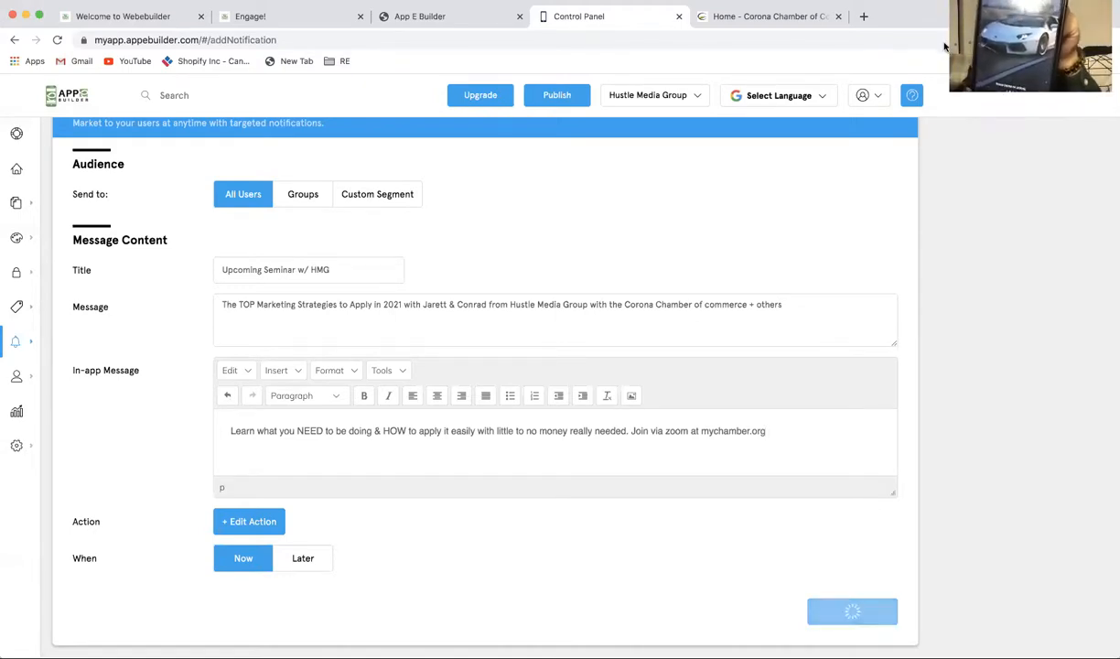